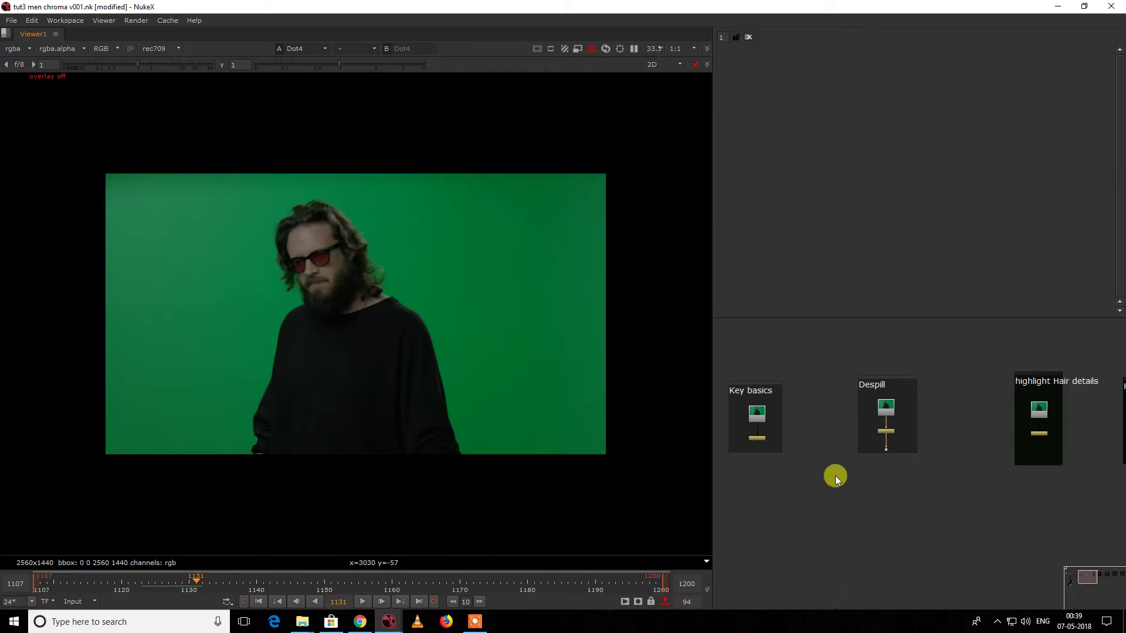
- Add a PxF_KillSpill node to the green-screen footage in the Despill group, connected to its FrameRange node
scroll(885, 448, "up", 6)
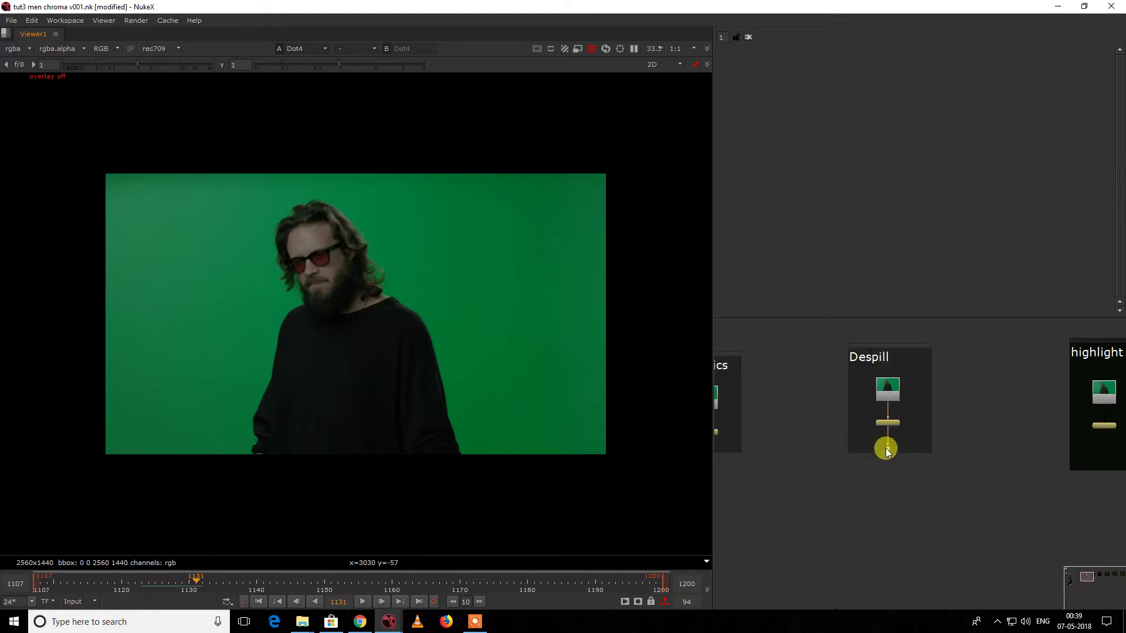
middle_click_drag(875, 462, 894, 493)
left_click_drag(870, 464, 995, 547)
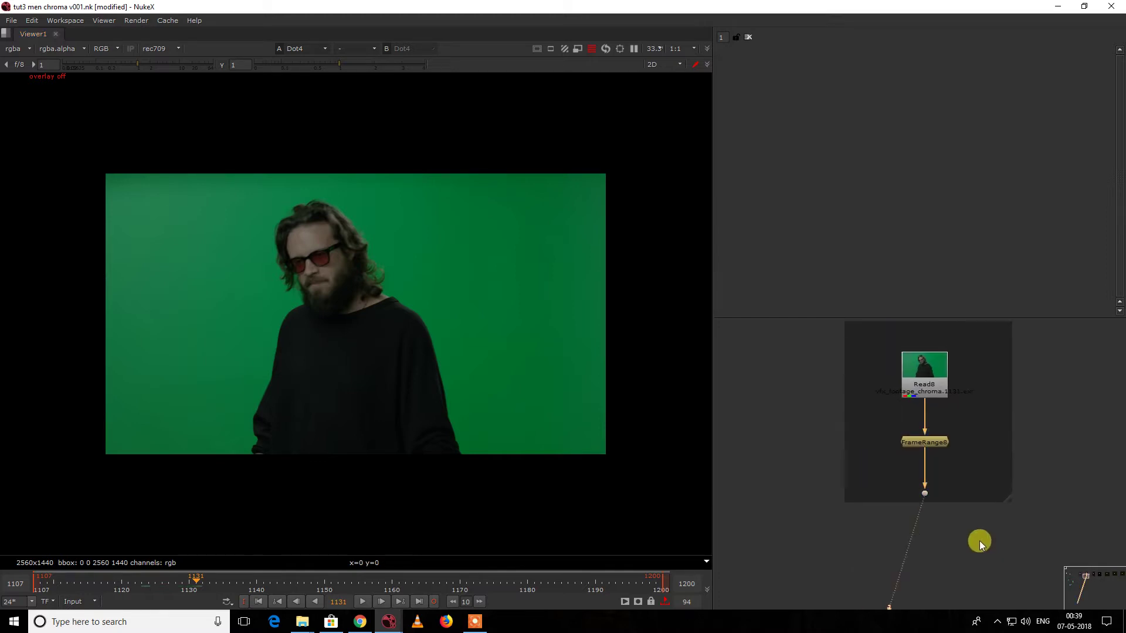
scroll(966, 519, "down", 4)
scroll(965, 519, "up", 2)
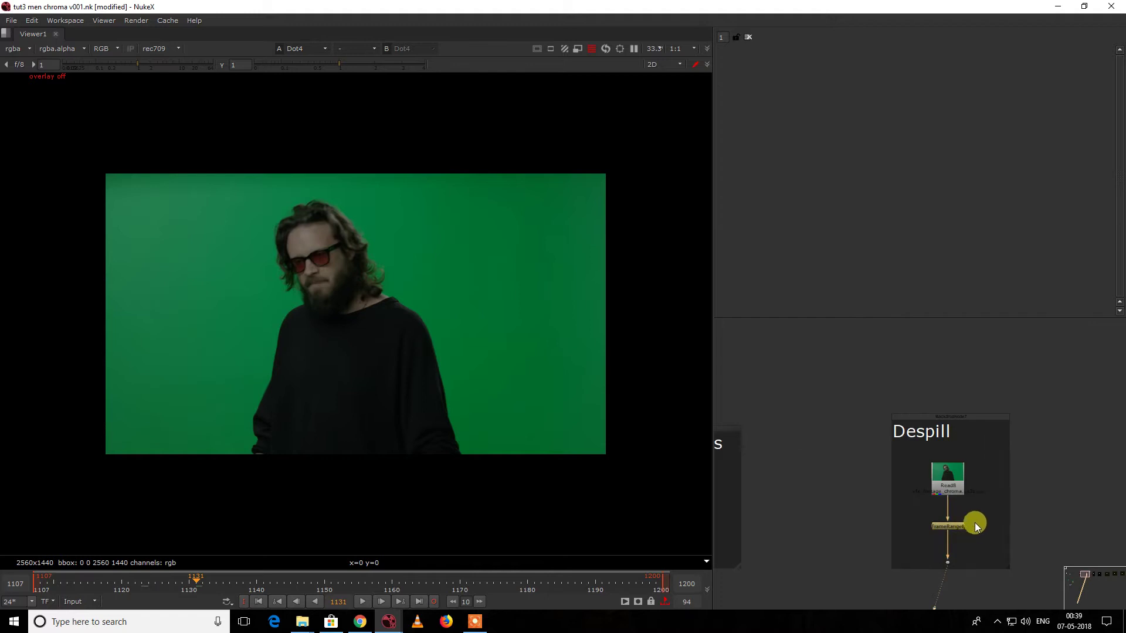
middle_click_drag(975, 522, 960, 435)
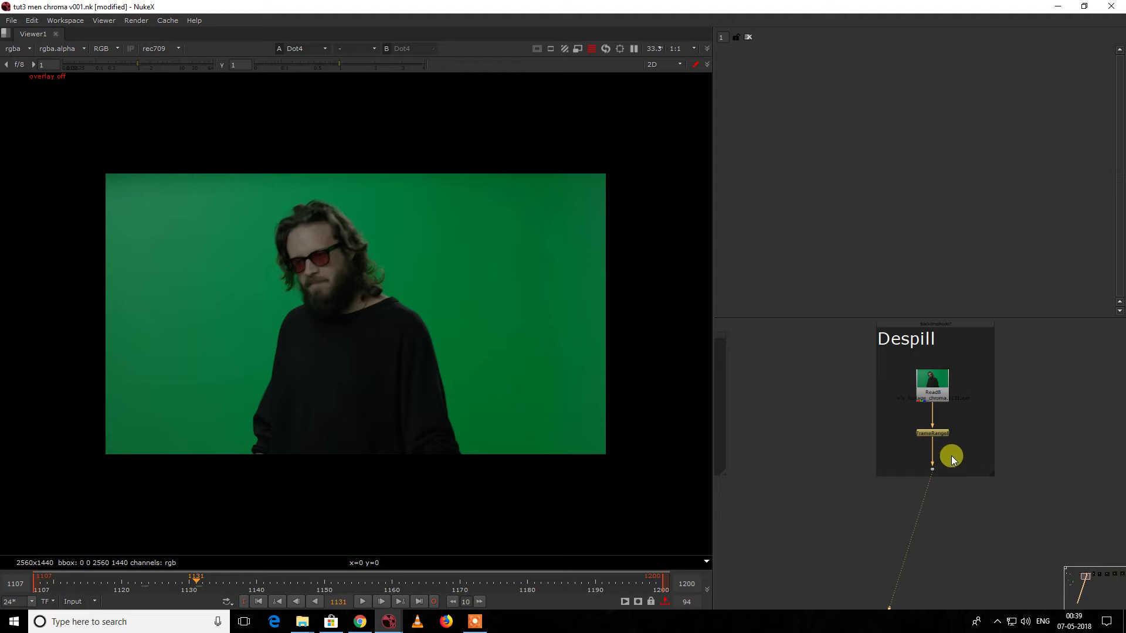
scroll(941, 460, "up", 2)
right_click(871, 474)
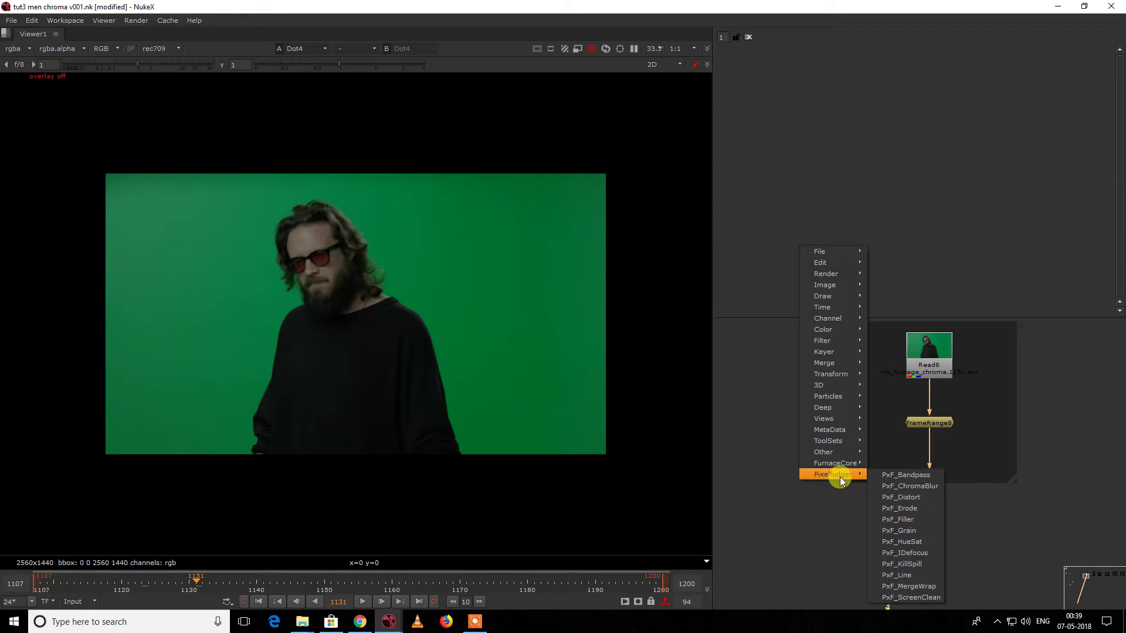
left_click(909, 566)
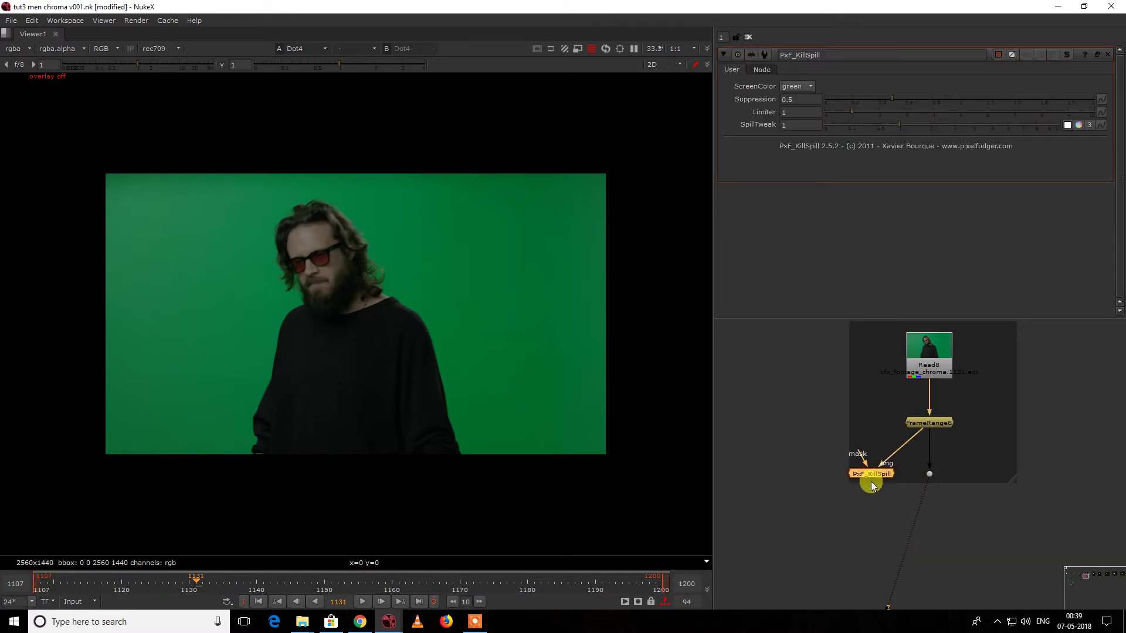
- View the PxF_KillSpill output, compare it with the effect disabled, and examine the hair edges up close
key("1")
key("d")
key("d")
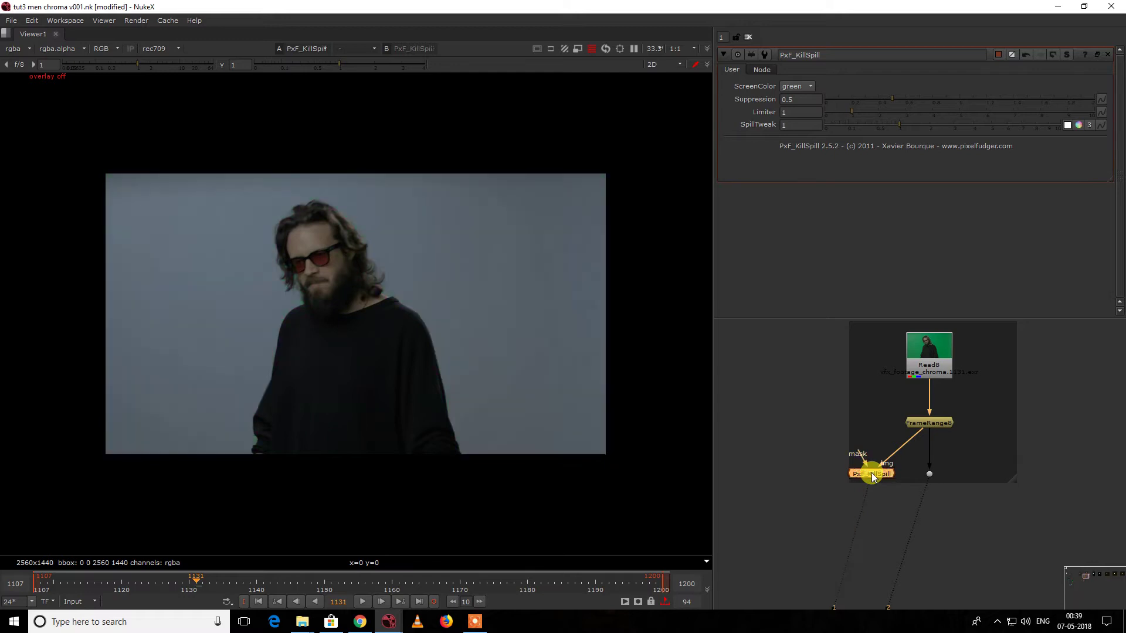
key("1")
key("1")
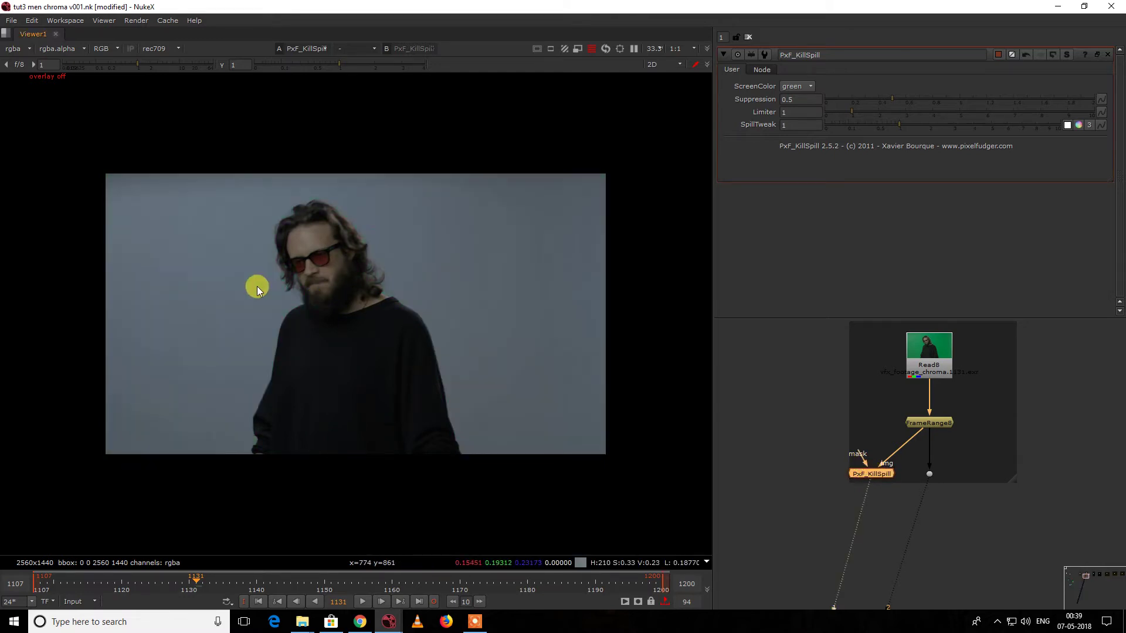
scroll(257, 286, "up", 3)
middle_click_drag(398, 254, 313, 330)
scroll(431, 265, "down", 3)
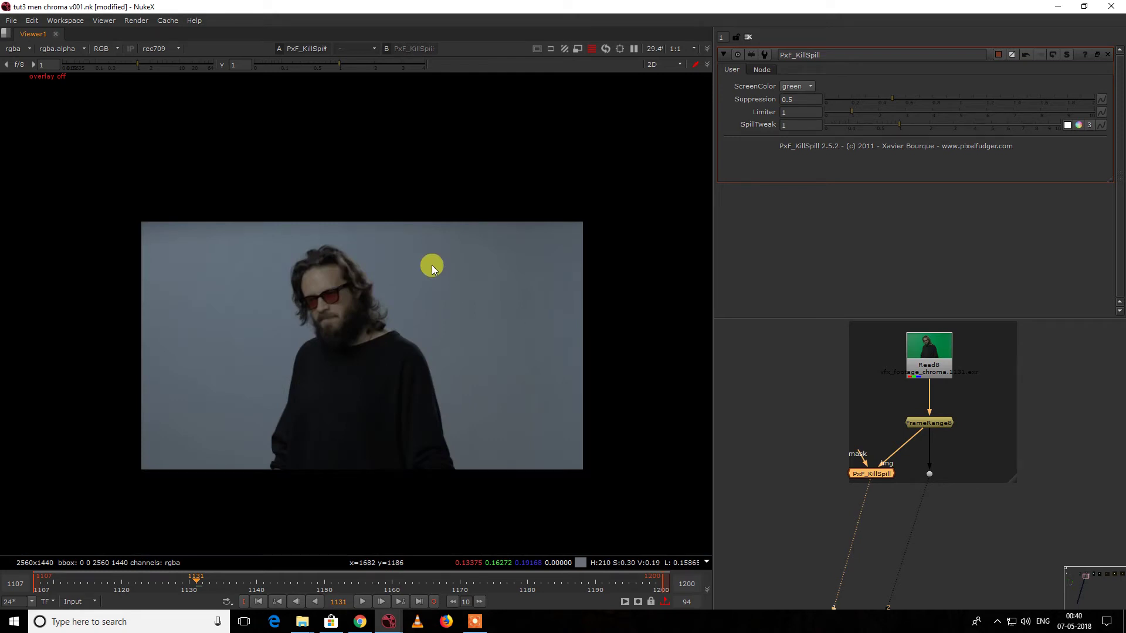
left_click(404, 300)
scroll(302, 346, "up", 4)
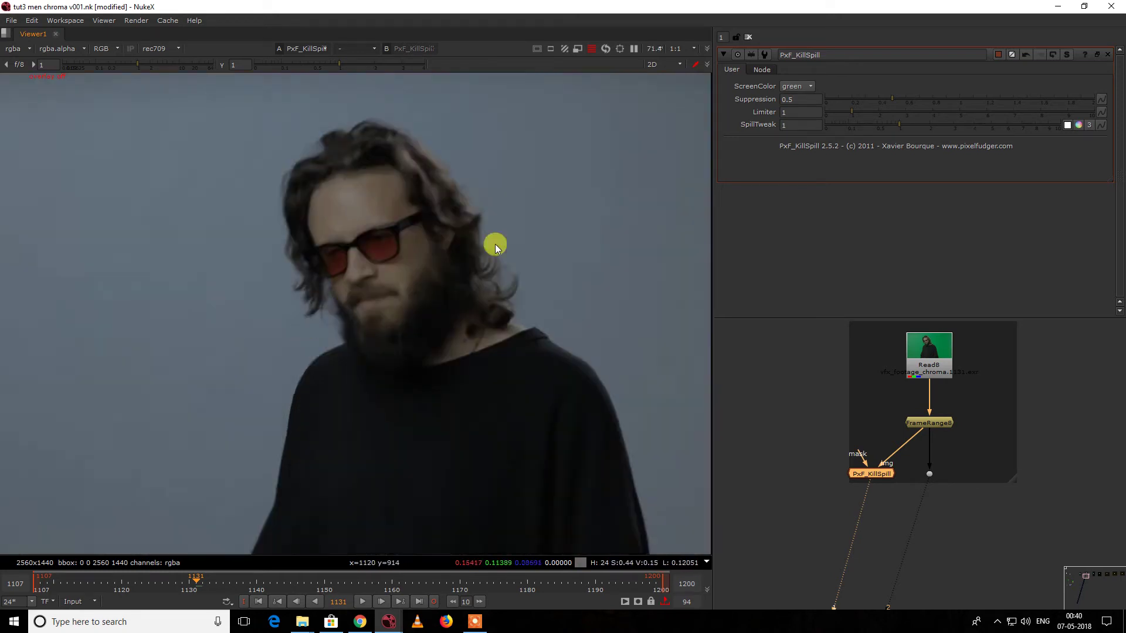
- Try different Suppression values on the PxF_KillSpill node, compare the effect on and off, and reset Suppression to its default
left_click_drag(873, 98, 858, 99)
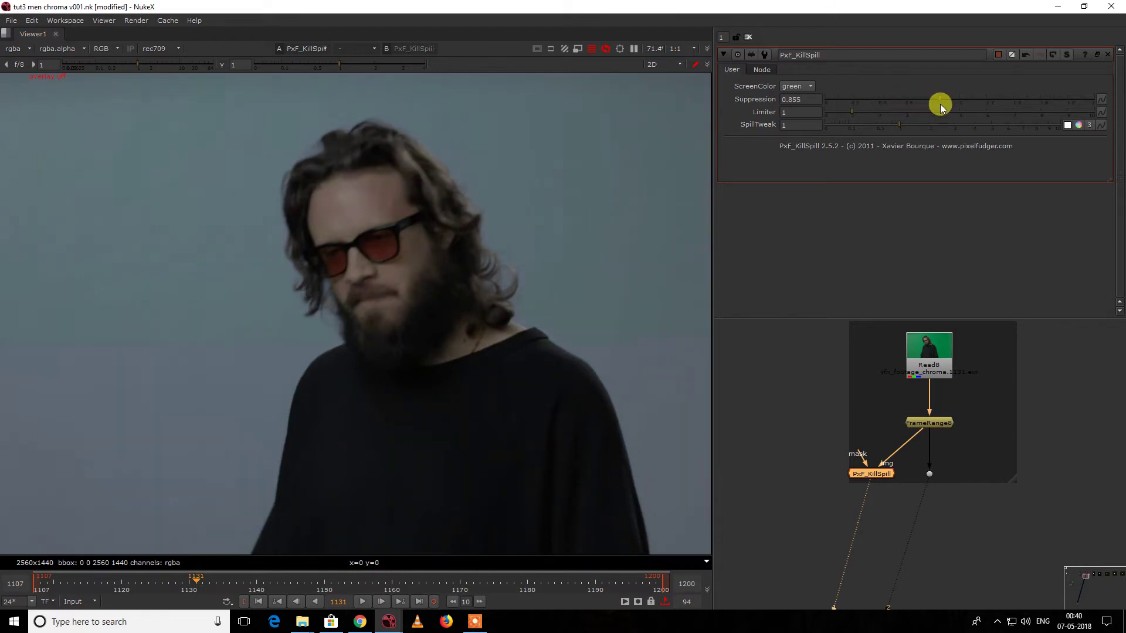
left_click_drag(941, 104, 860, 117)
left_click(633, 221)
key("d")
key("d")
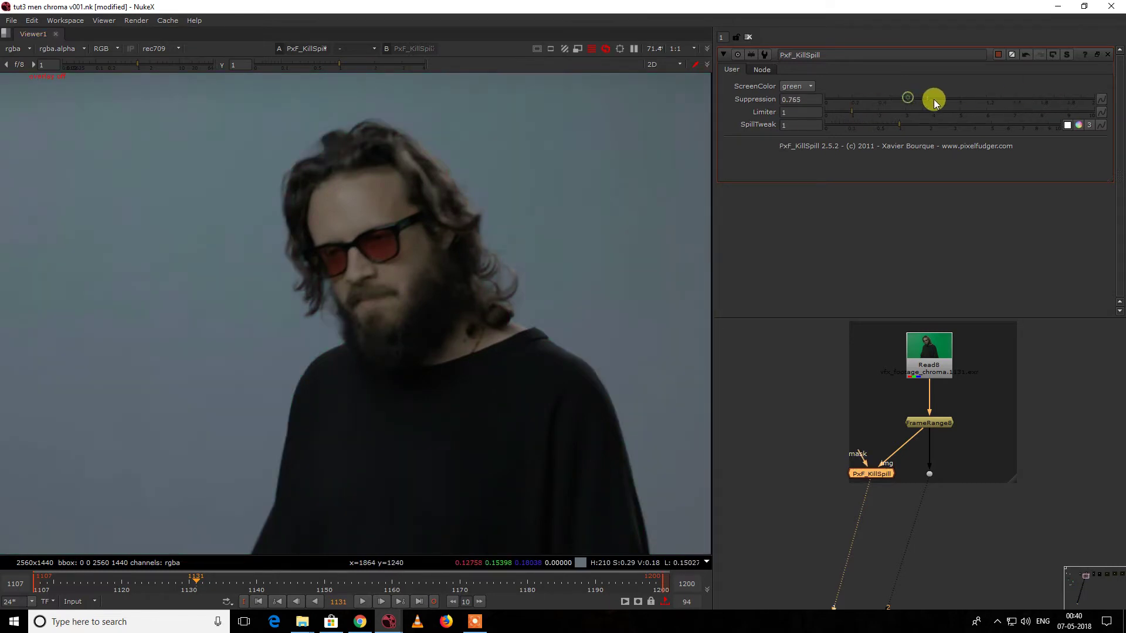
left_click(865, 101, "ctrl")
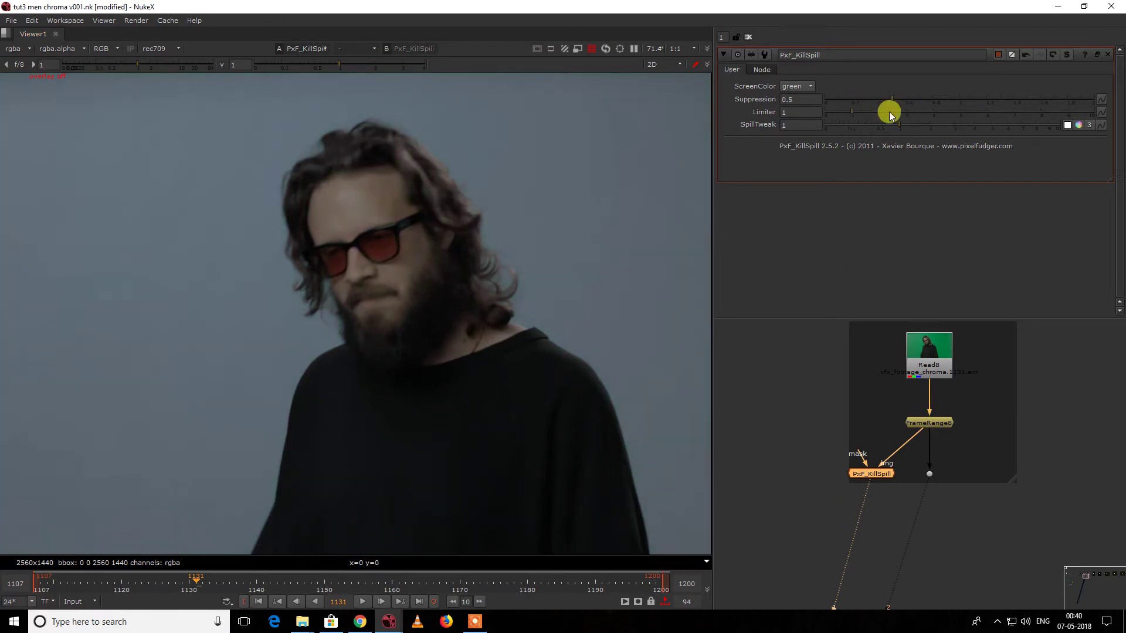
- Move the PxF_KillSpill node out of the Despill group and delete it
scroll(880, 437, "down", 5)
scroll(866, 464, "up", 4)
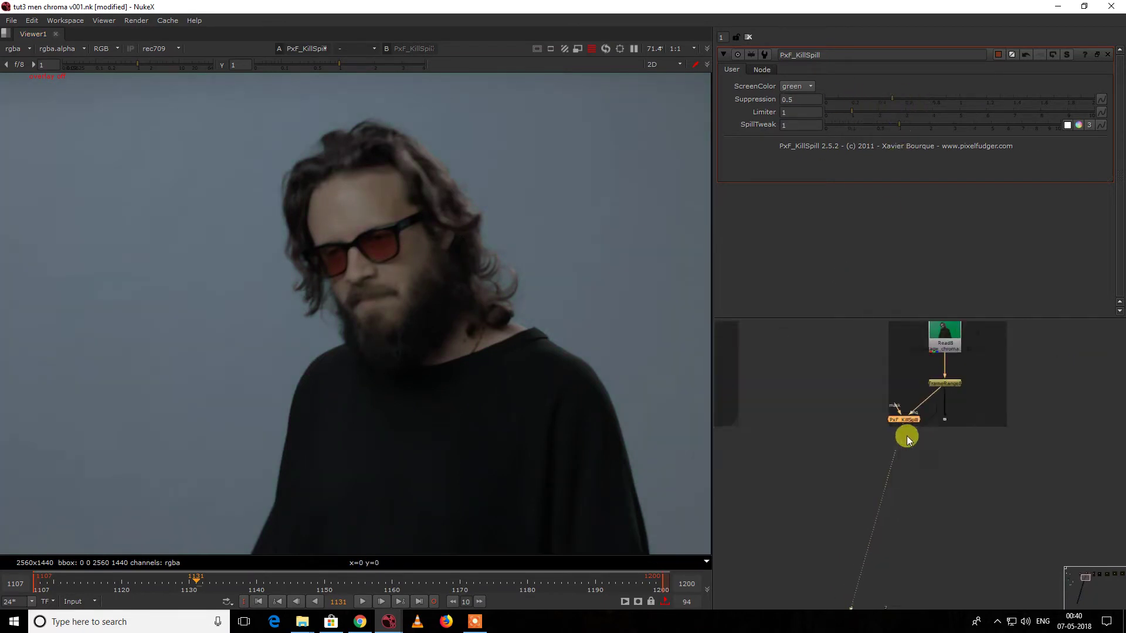
left_click_drag(855, 390, 934, 455)
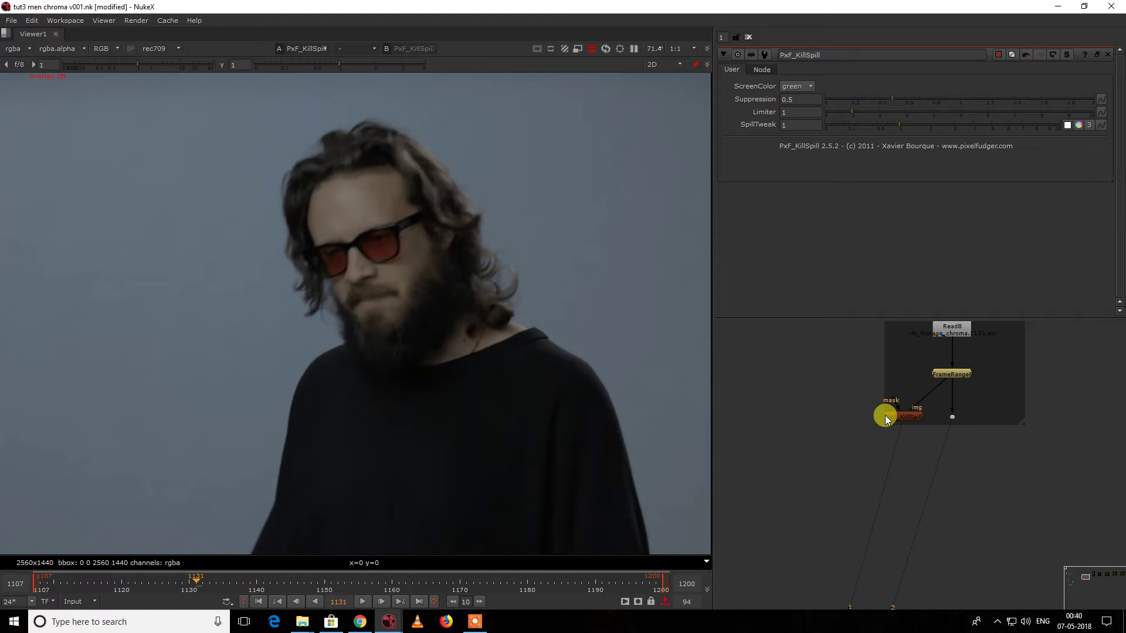
left_click_drag(913, 417, 901, 445)
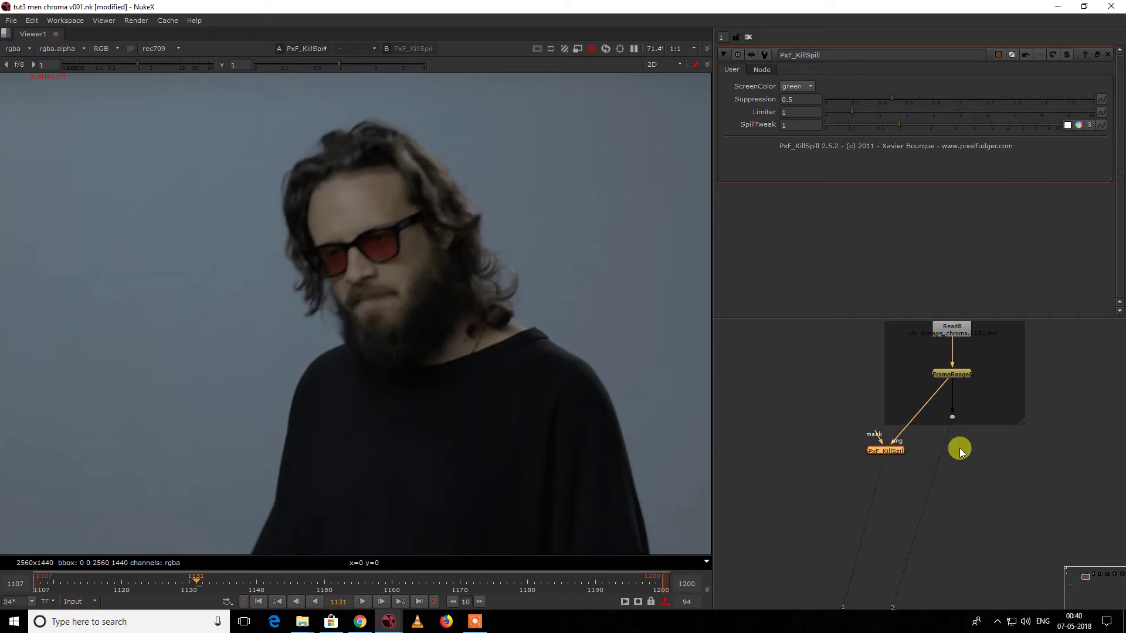
left_click_drag(793, 412, 945, 557)
key("Delete")
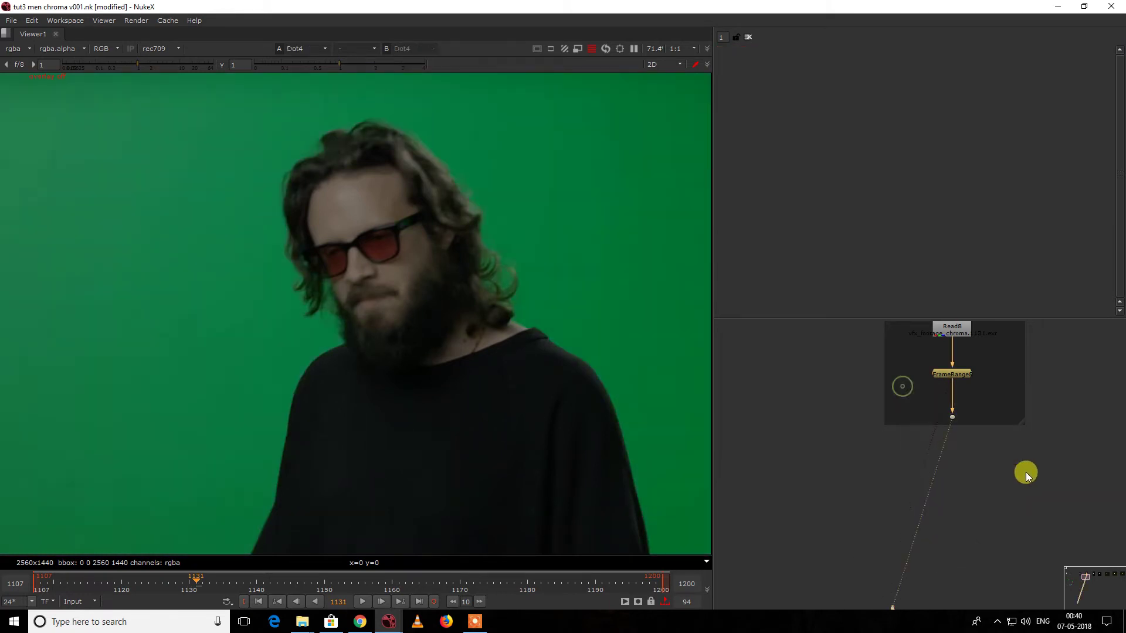
- Add a Keylight node below the Despill group and connect its Source input to the dot under the FrameRange node
key("minus")
key("minus")
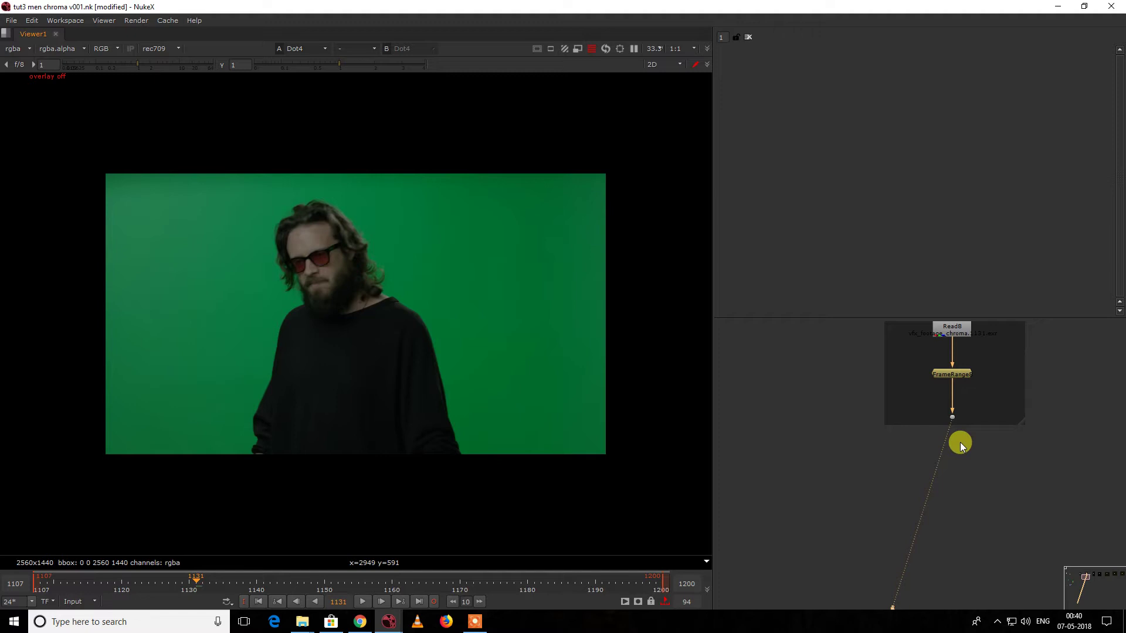
key("Tab")
type("ke")
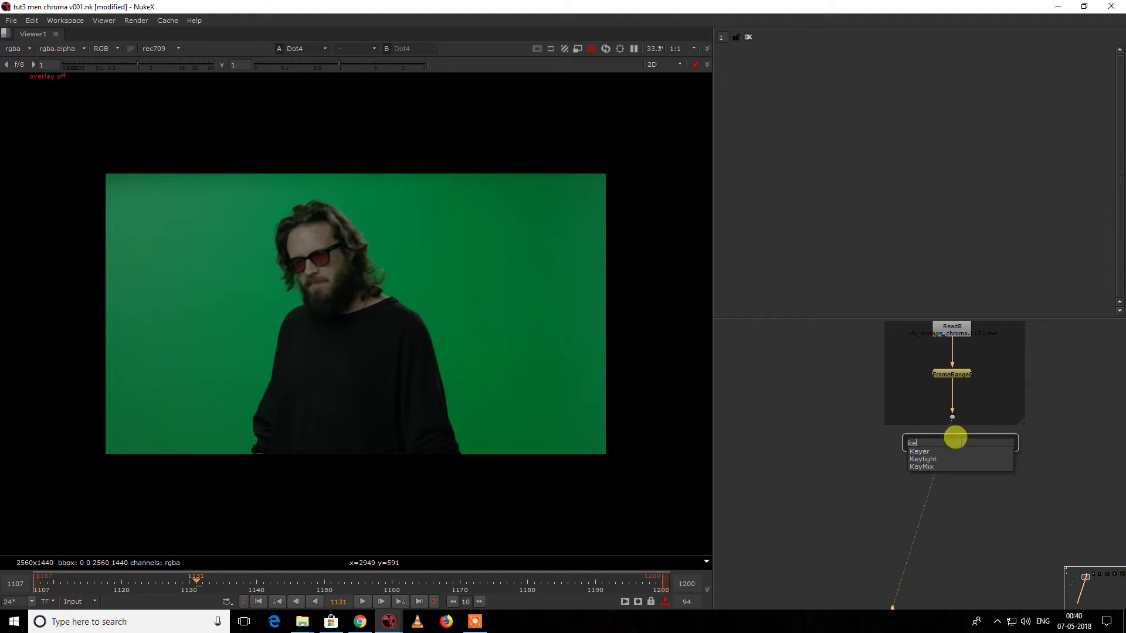
left_click(945, 460)
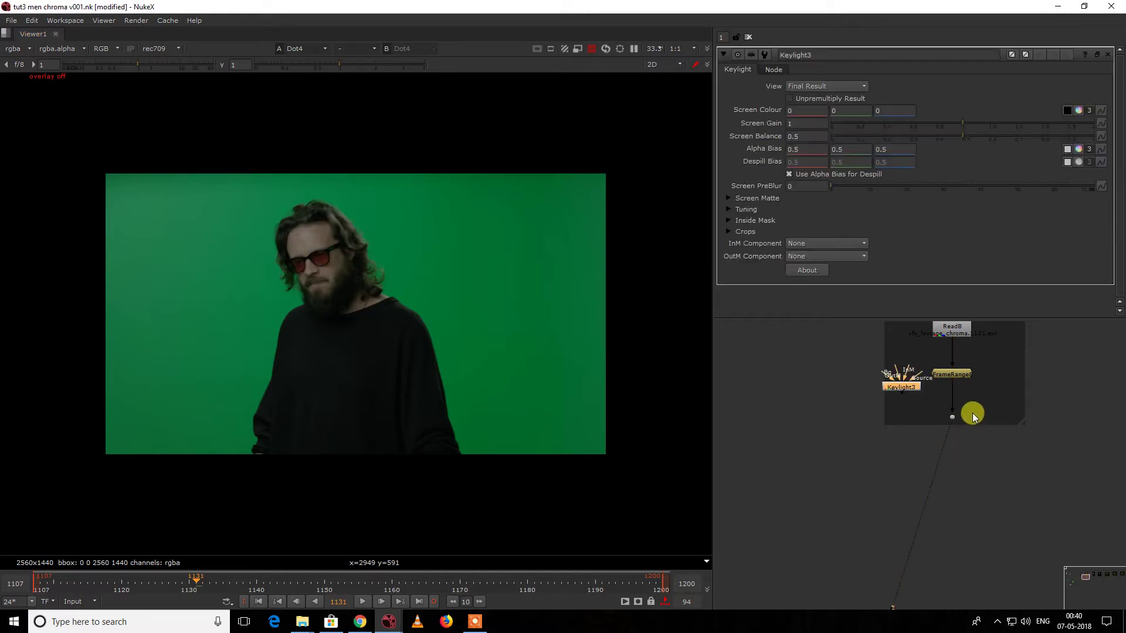
left_click_drag(905, 397, 952, 416)
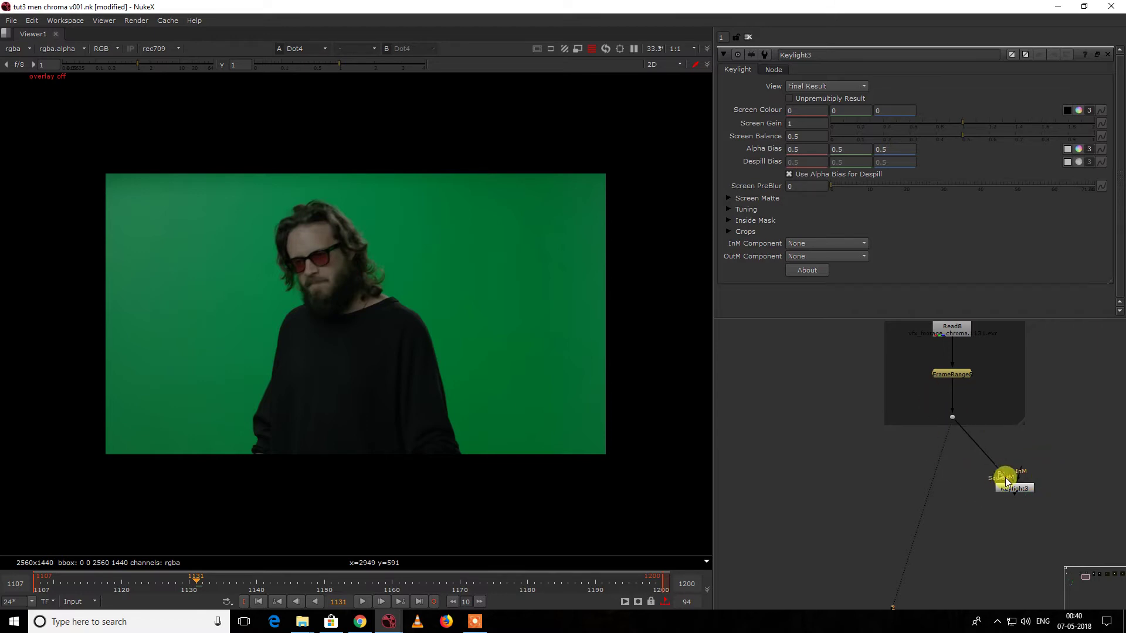
left_click_drag(1009, 494, 968, 503)
- View the Keylight output and set the green channel of its Screen Colour to 1
key("1")
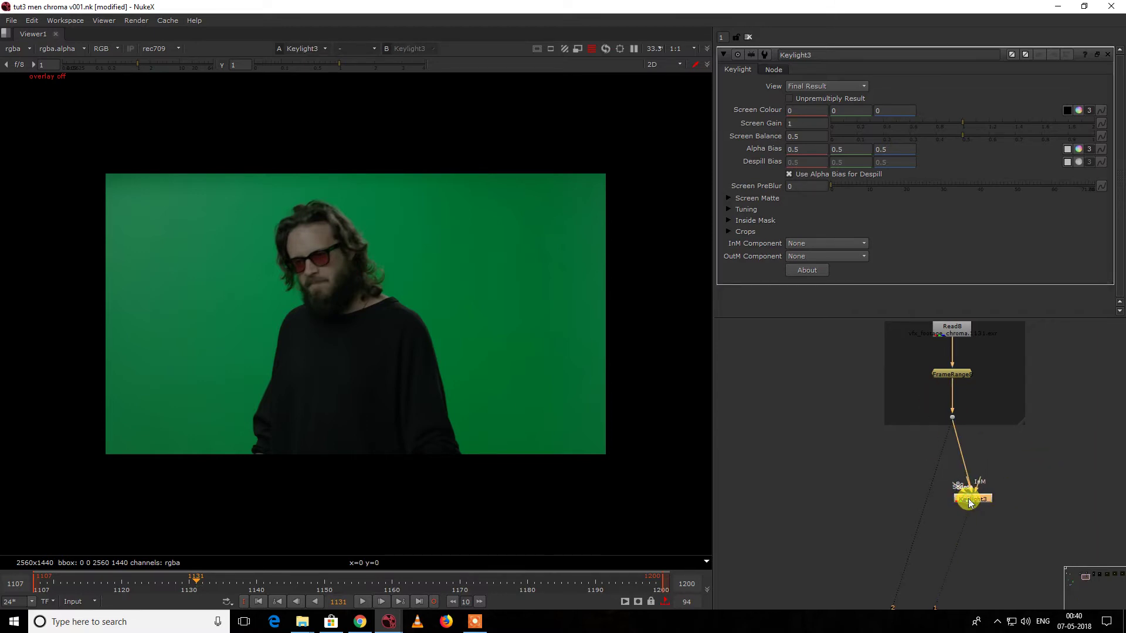
left_click(851, 110)
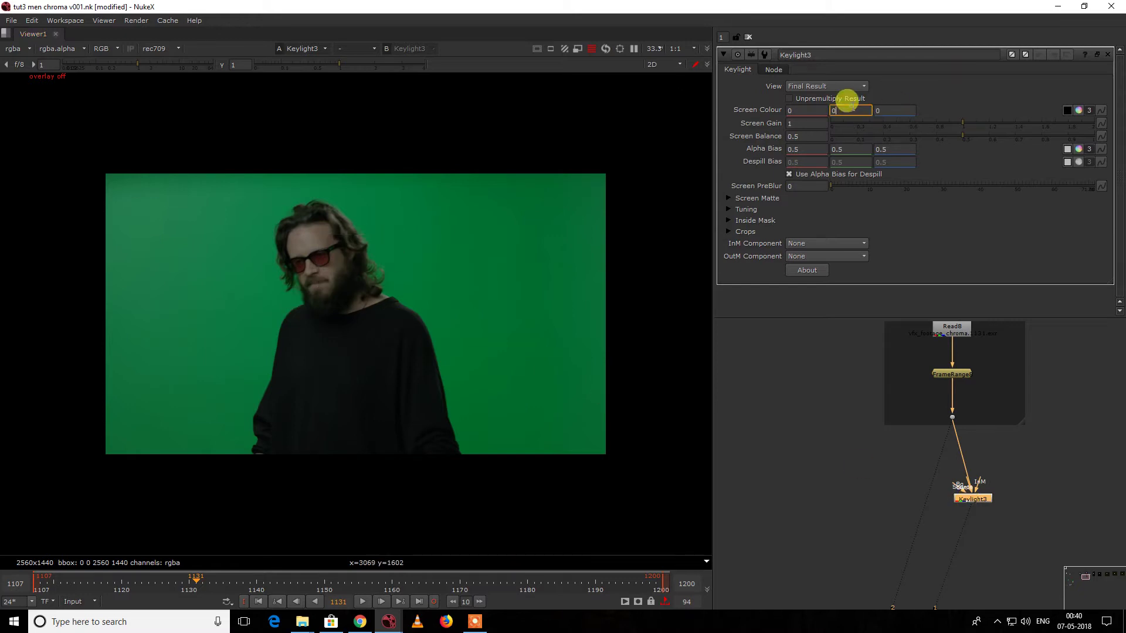
type("1")
key("Return")
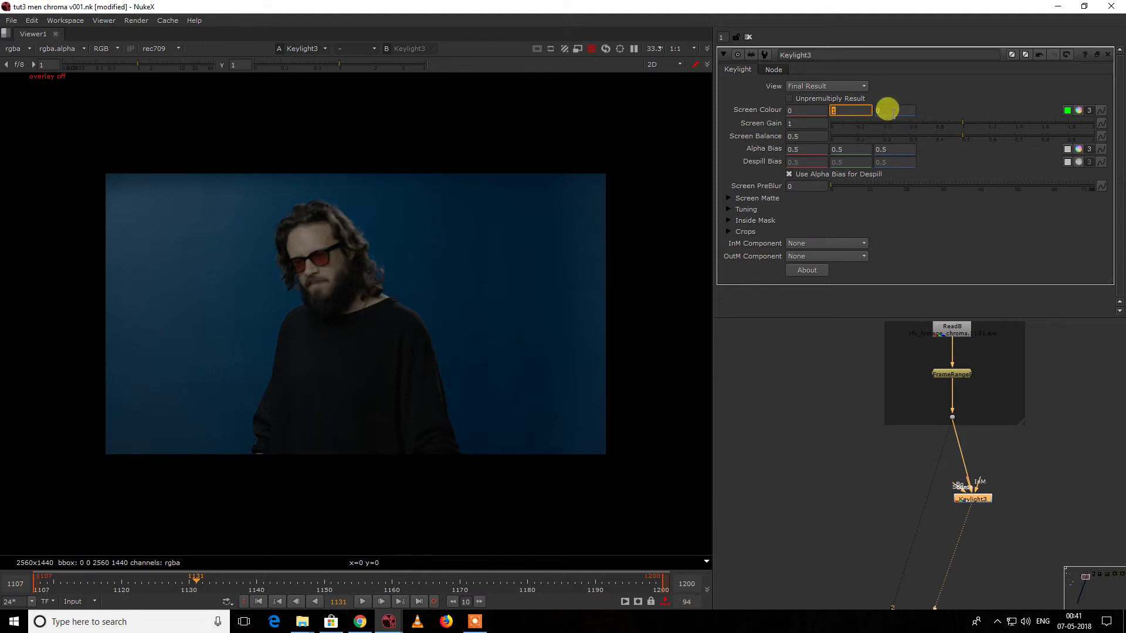
- Compare the Keylight output with the original plate and examine its luminance around the man's hair and body
middle_click_drag(1019, 452, 976, 486)
left_click_drag(939, 430, 861, 491)
key("1")
left_click(950, 534)
key("1")
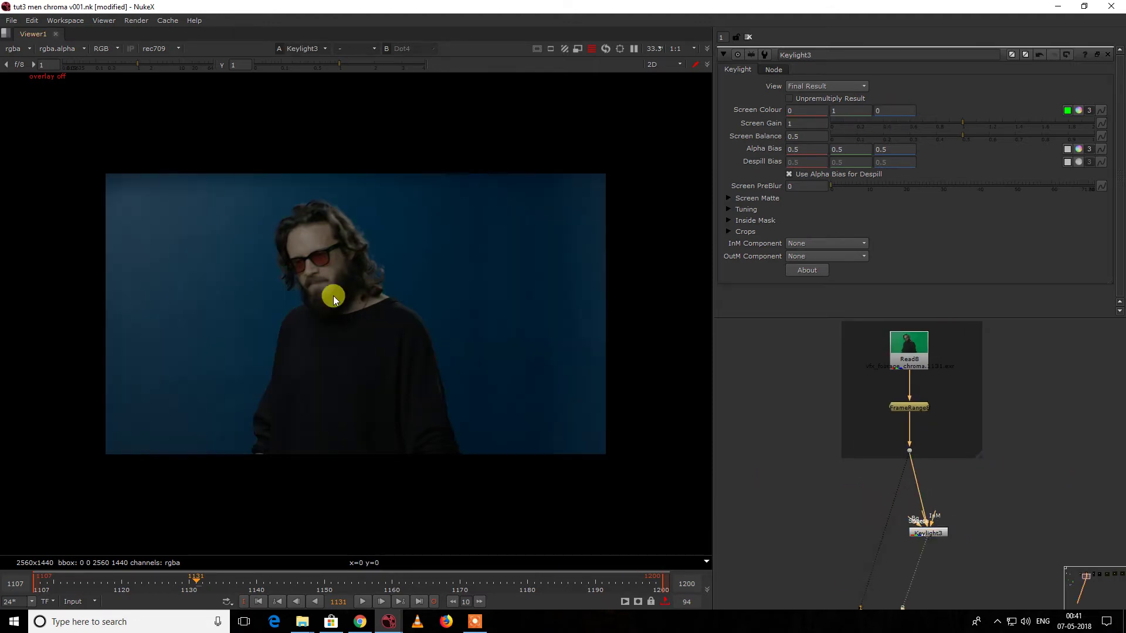
key("y")
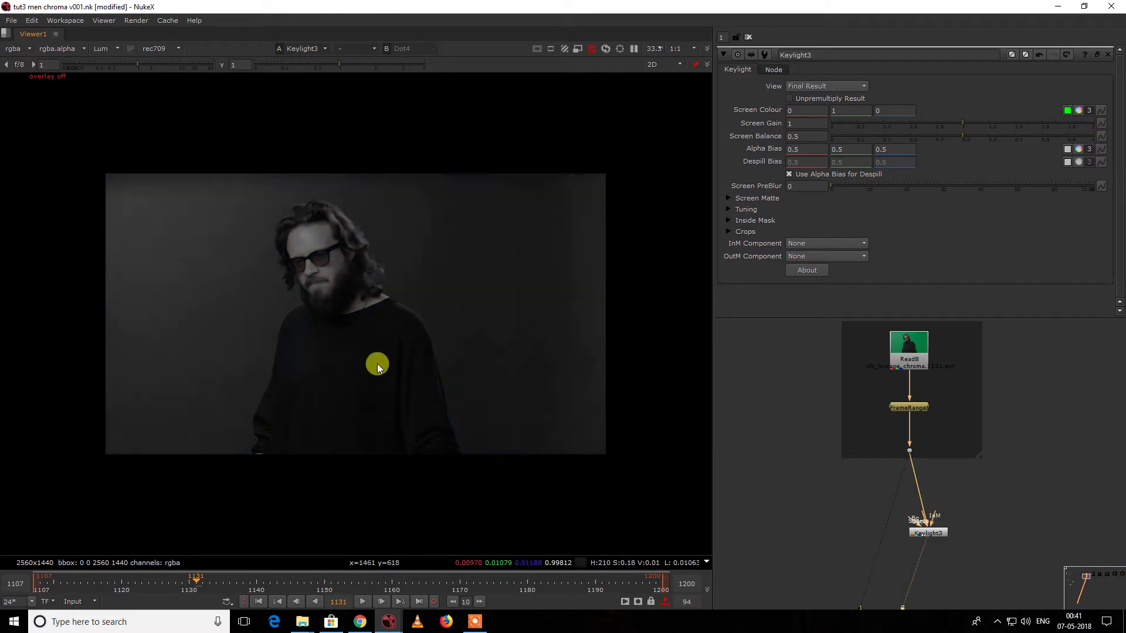
scroll(376, 357, "up", 3)
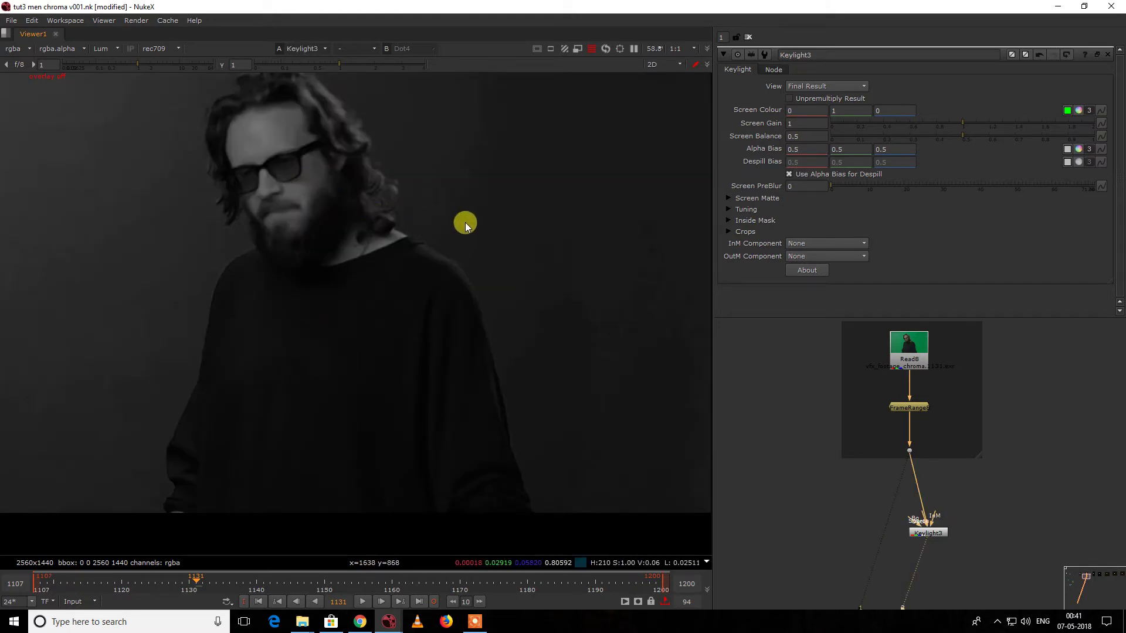
scroll(466, 227, "down", 3)
key("y")
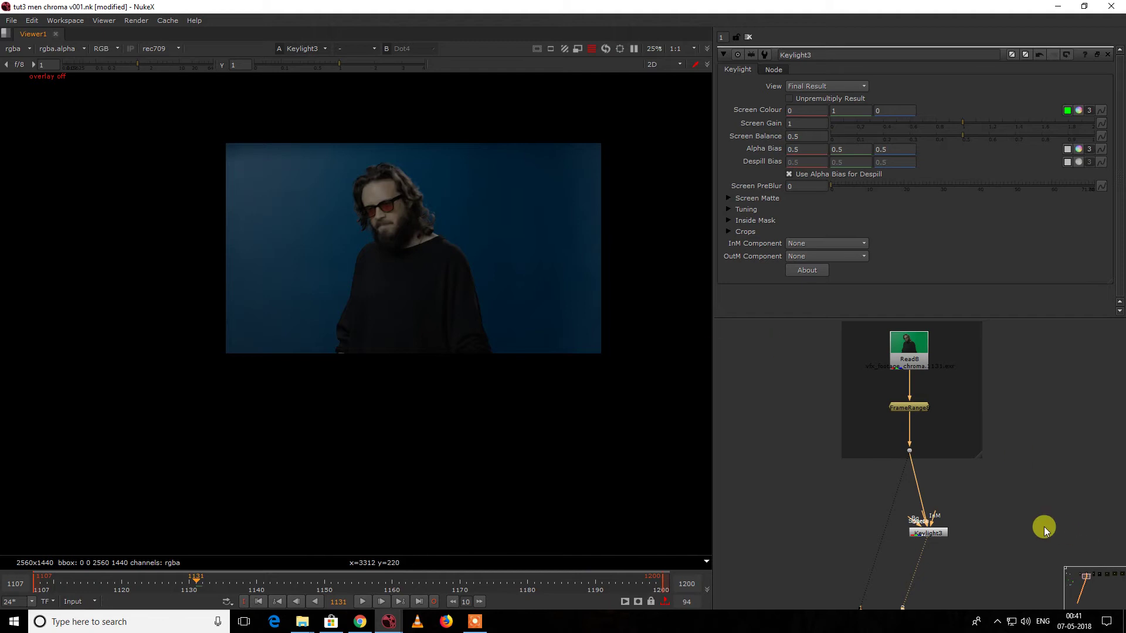
- Add a Merge node with the Keylight result as input B and the original footage's dot as input A
middle_click_drag(937, 500, 847, 465)
scroll(881, 486, "up", 2)
left_click(906, 491)
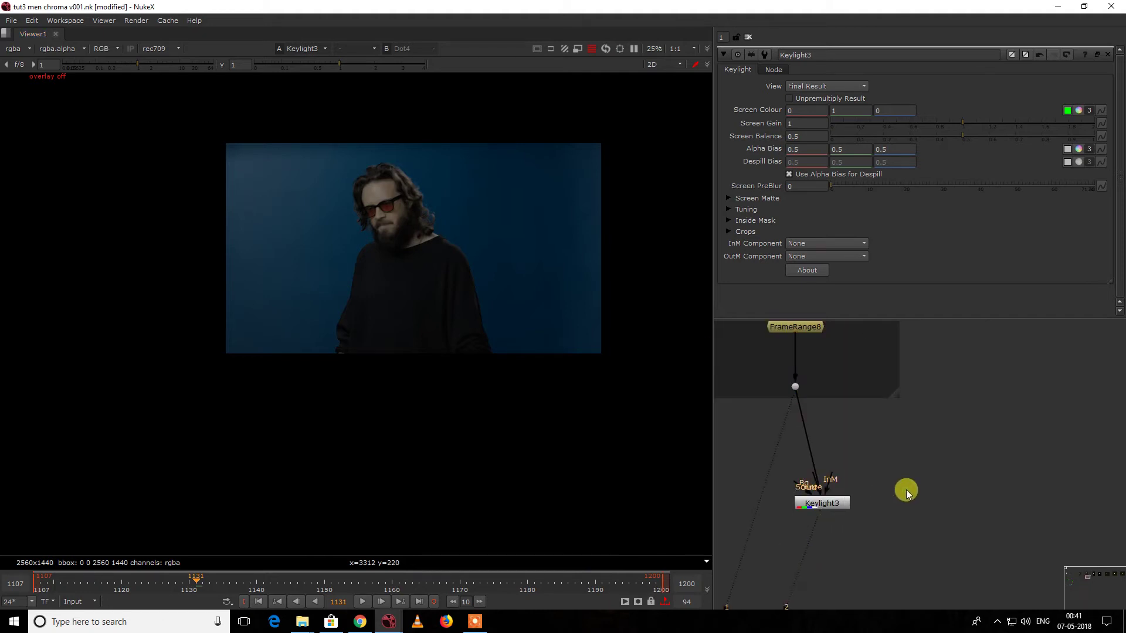
key("m")
left_click_drag(892, 482, 824, 503)
left_click_drag(958, 497, 795, 386)
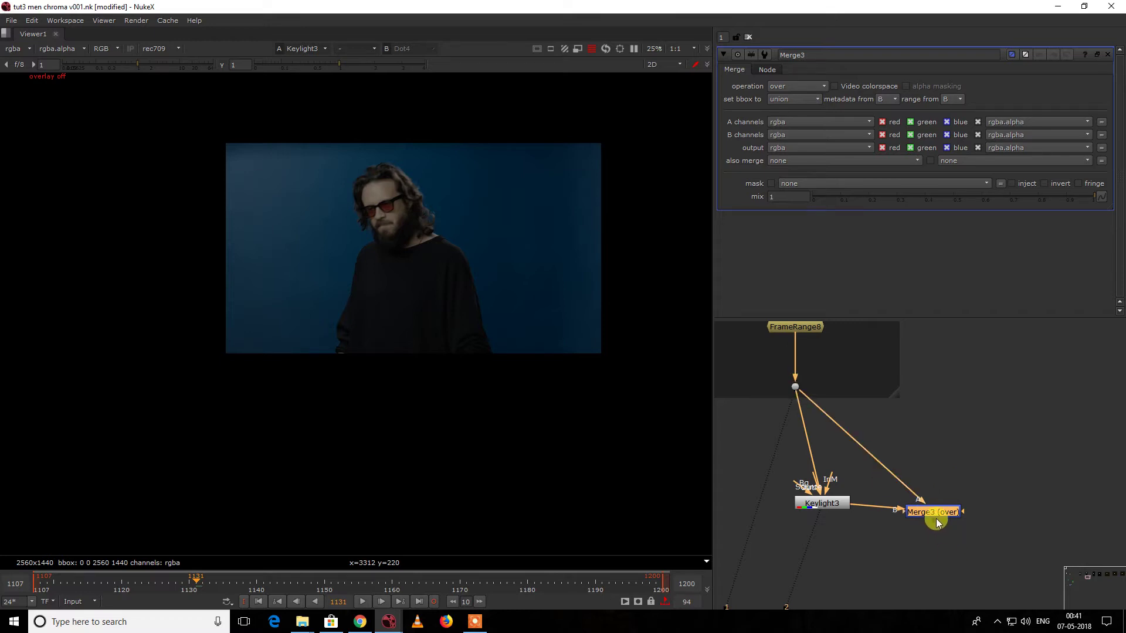
- View the Merge output, compare it with its A and B inputs swapped, and set its operation to minus
key("1")
key("shift+x")
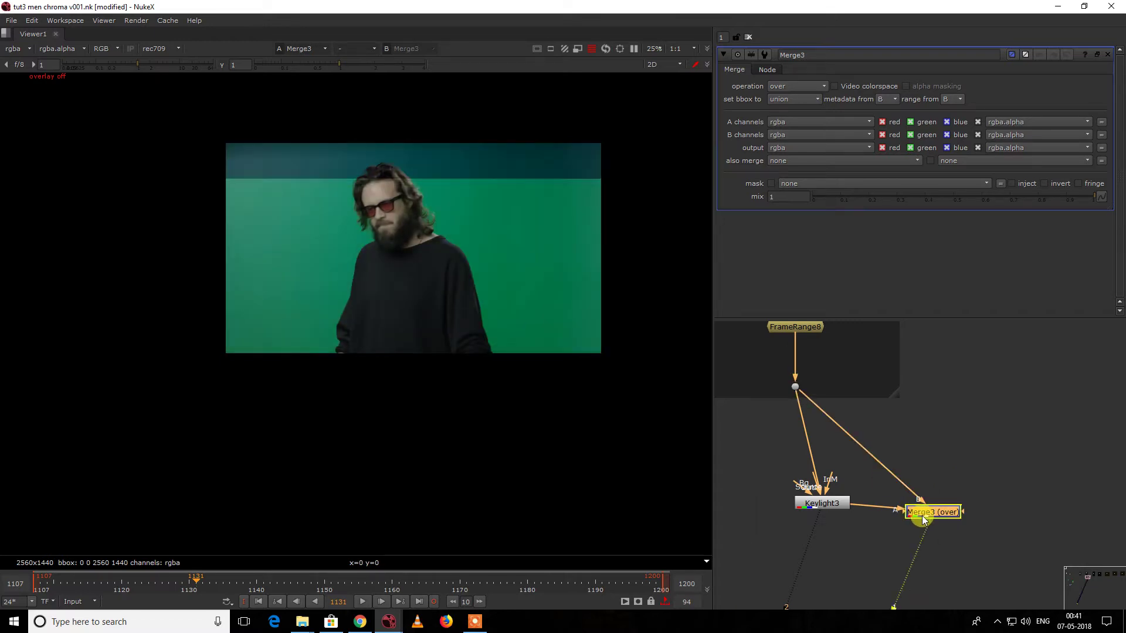
key("shift+x")
key("shift+x")
key("shift+x")
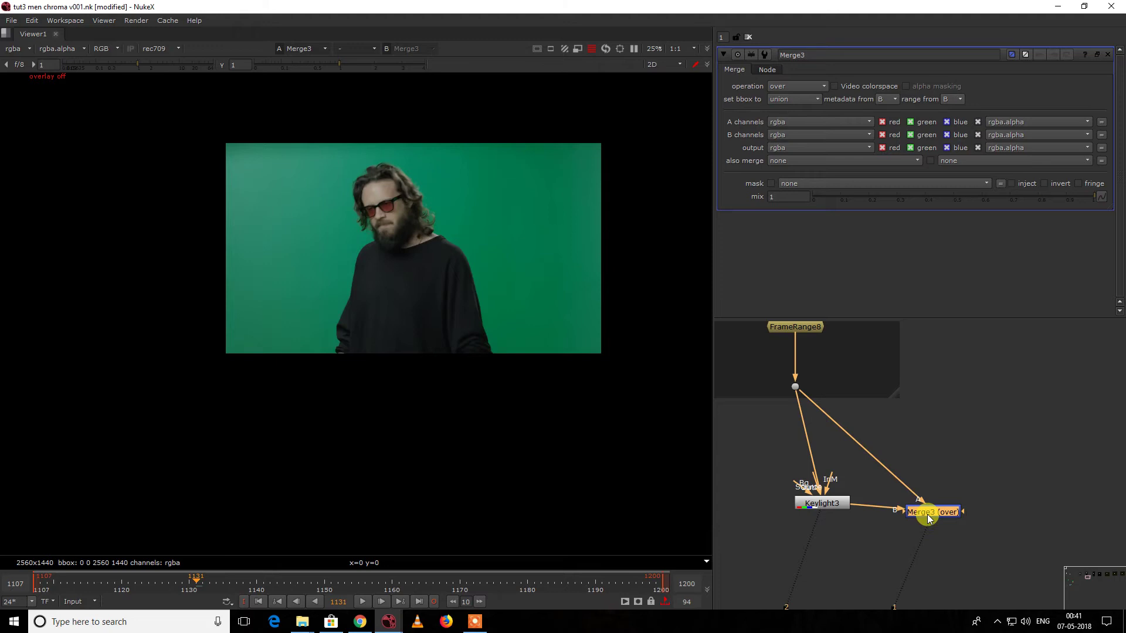
left_click(783, 86)
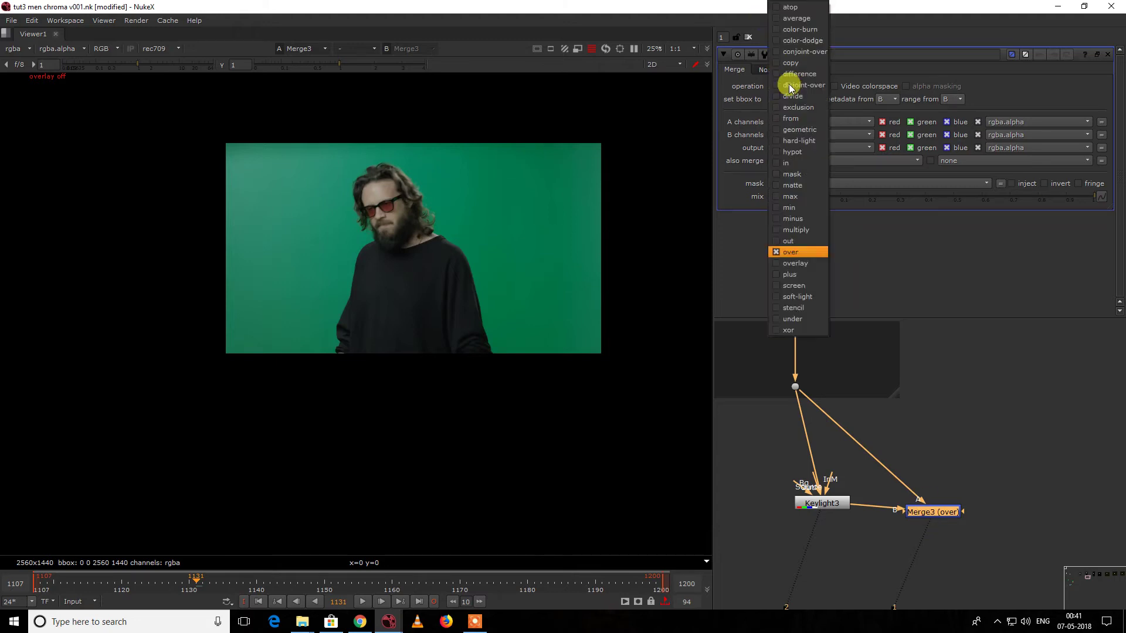
left_click(807, 216)
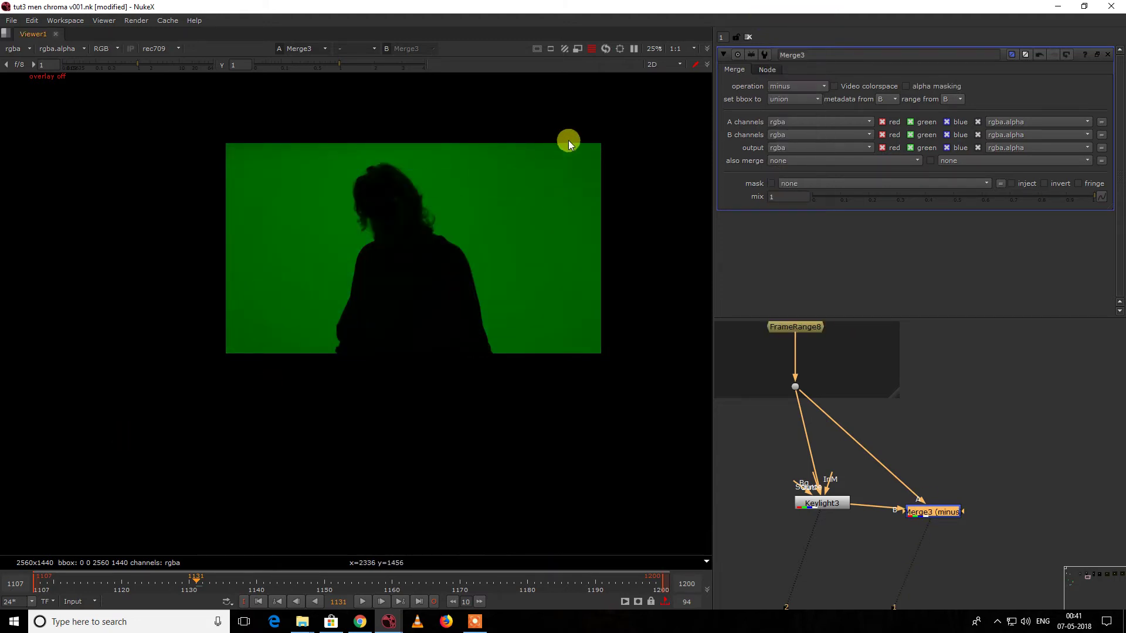
- Check the Merge's alpha channel and add a Saturation node after it
key("a")
key("a")
middle_click_drag(1059, 391, 1066, 369)
key("Tab")
type("sat")
key("Return")
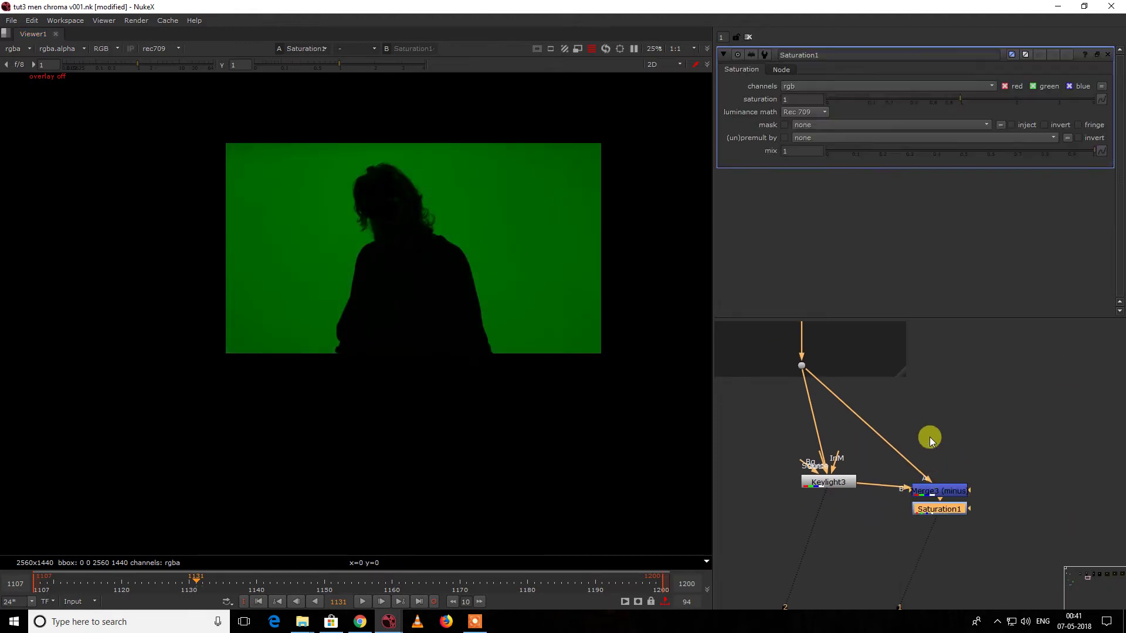
- Add a Merge node with the Keylight result as input B and the Saturation node as input A, and set its operation to screen
left_click(827, 537)
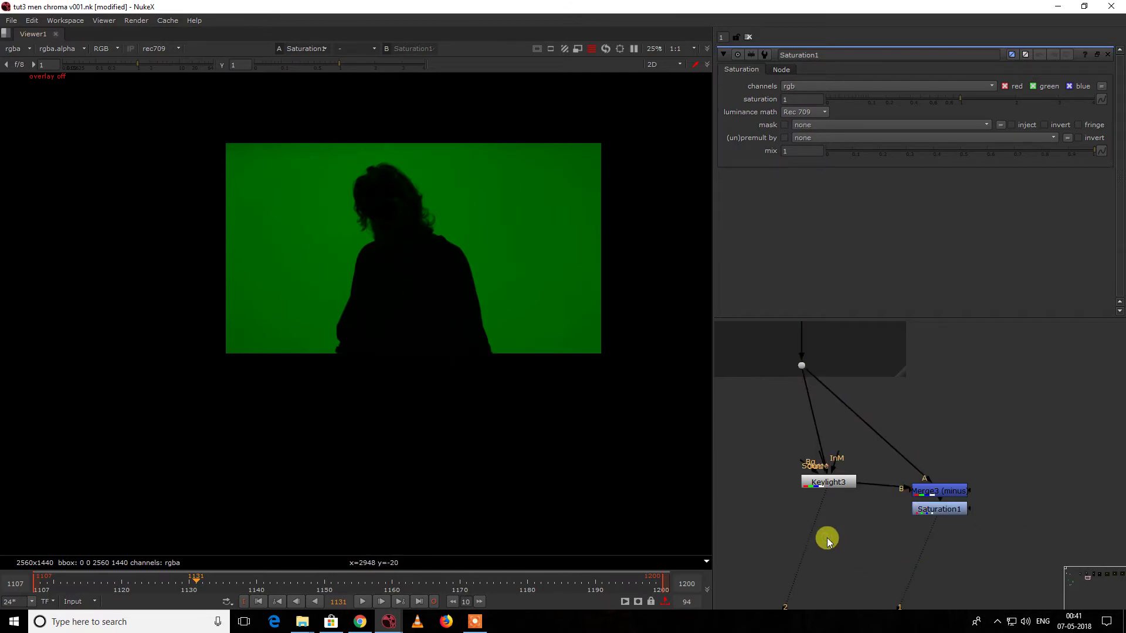
key("m")
left_click_drag(840, 514, 941, 510)
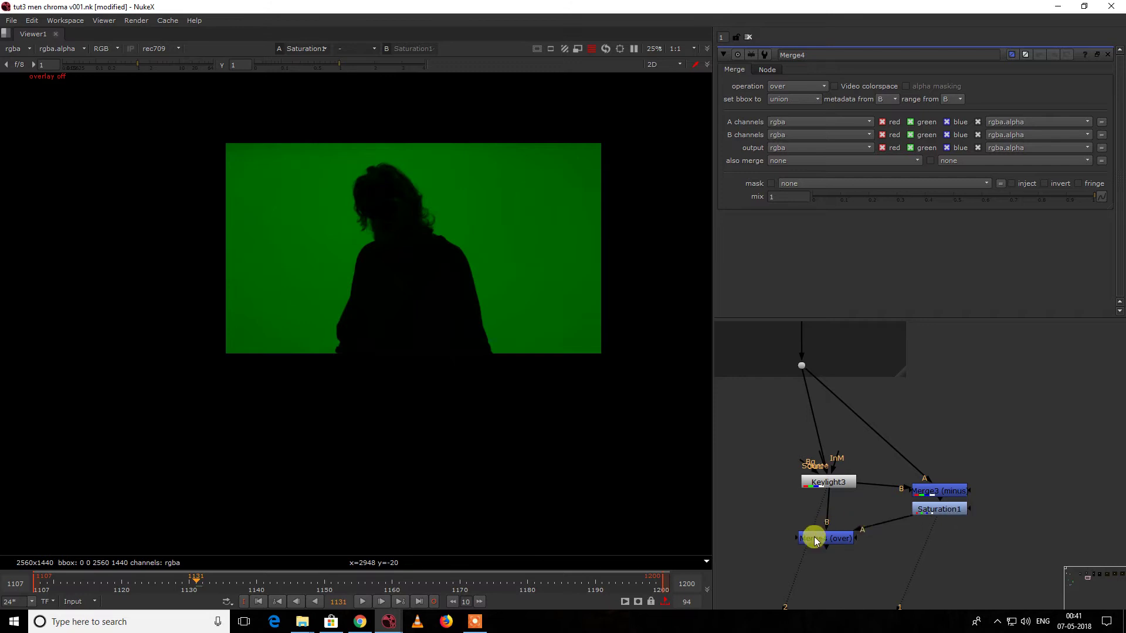
left_click(814, 541)
key("1")
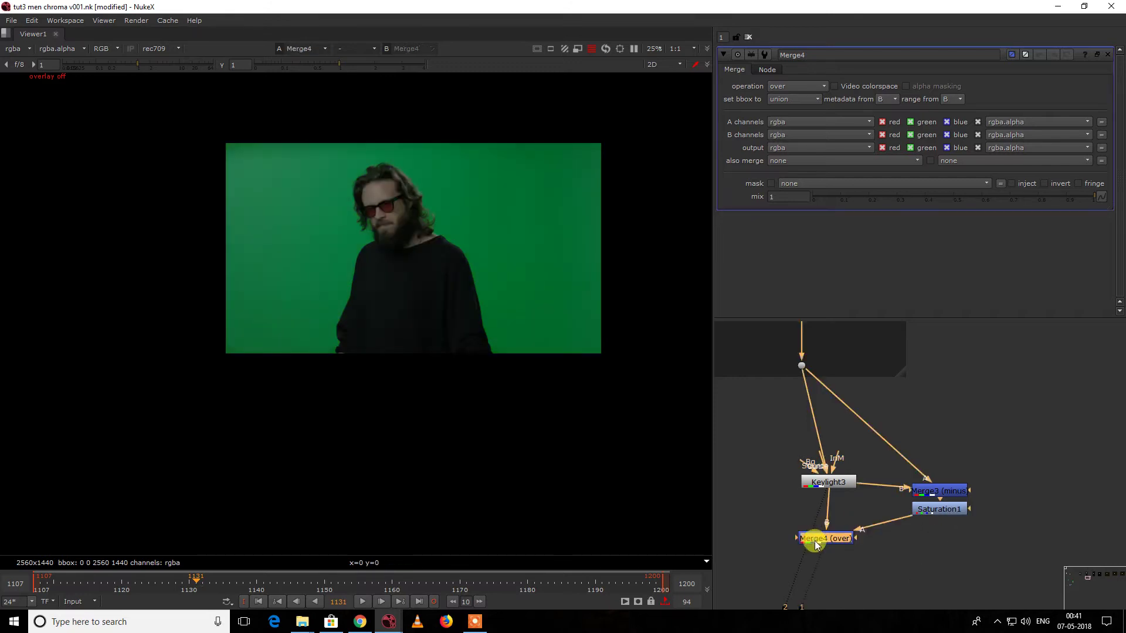
left_click(787, 87)
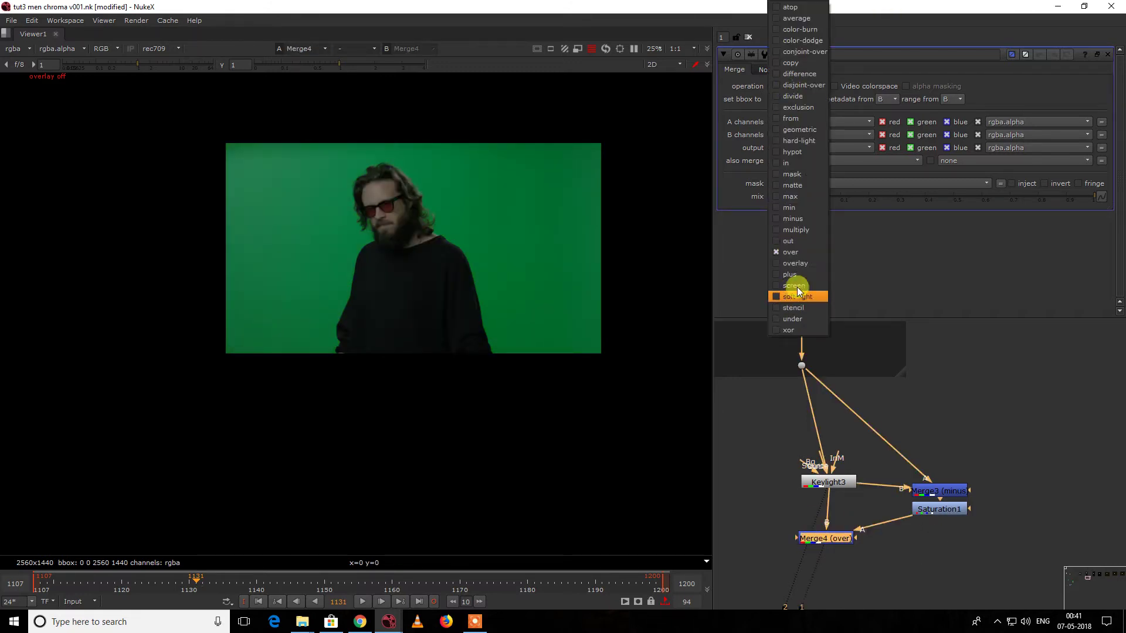
left_click(797, 285)
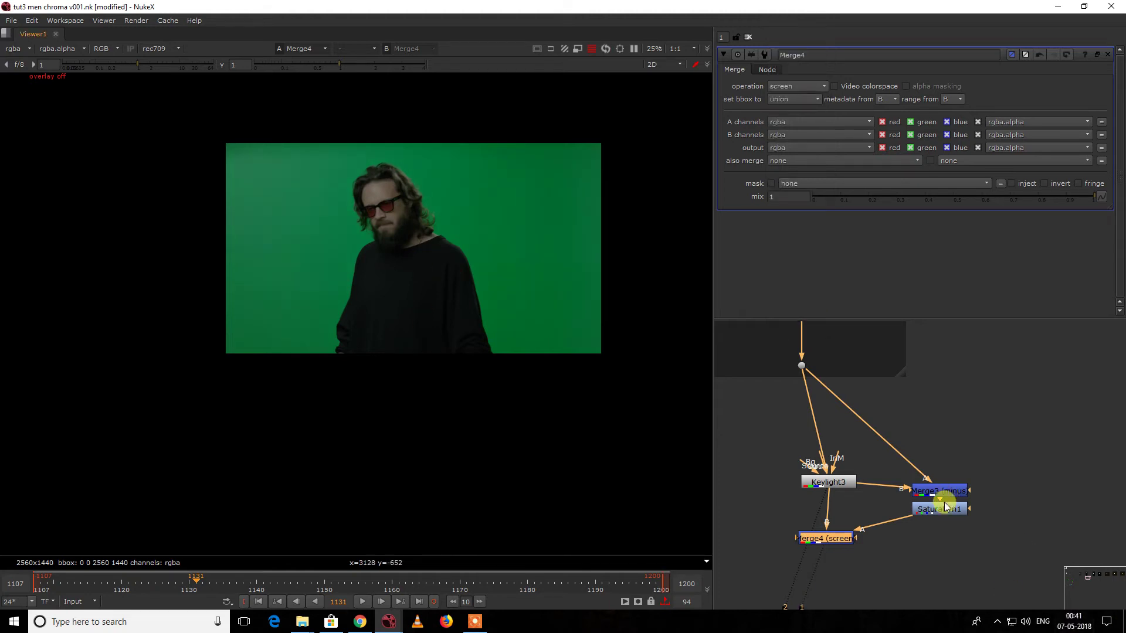
- Move the Saturation node level with the screen Merge and toggle that Merge off and on to compare the result
left_click_drag(938, 506, 944, 535)
double_click(944, 535)
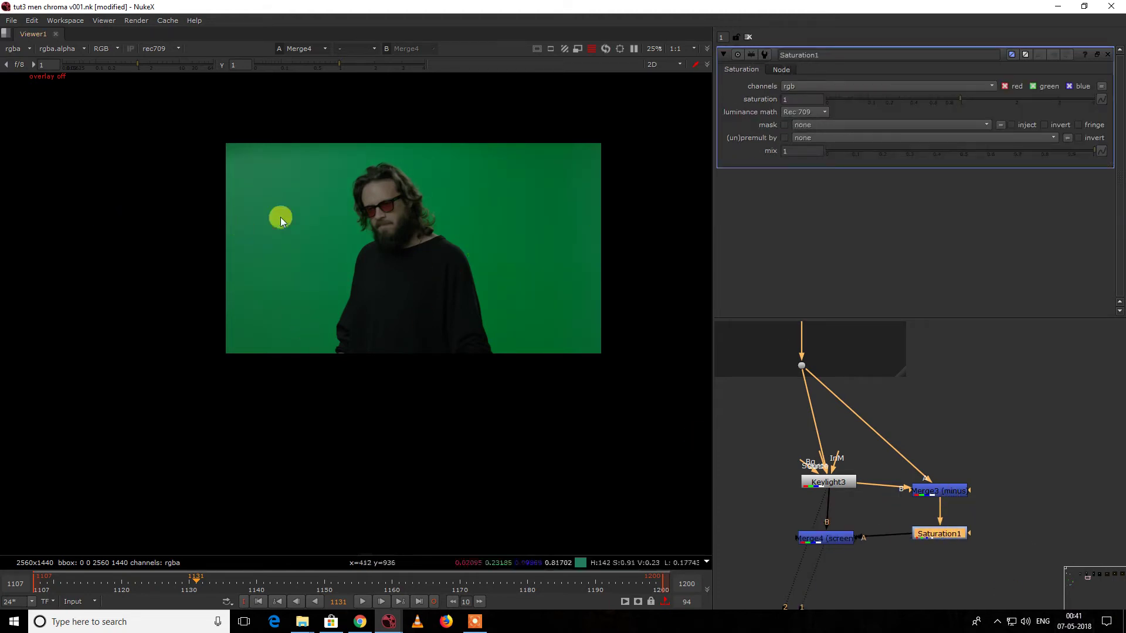
left_click(827, 539)
key("d")
key("d")
key("d")
key("d")
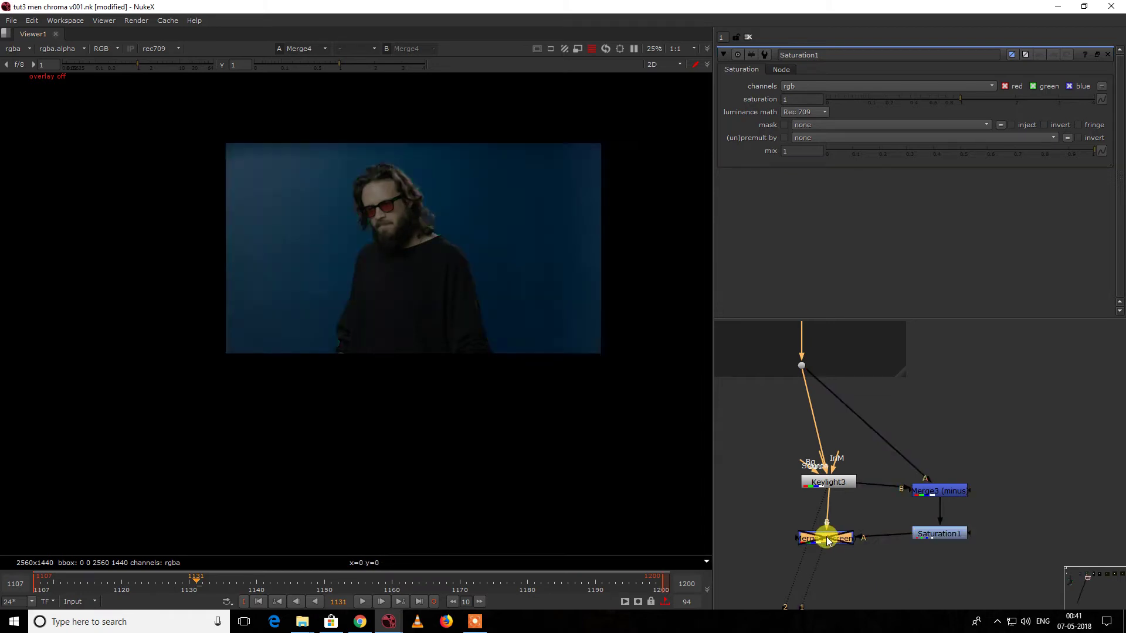
- Compare the original footage's dot with the screen Merge output in the viewer
left_click_drag(774, 349, 844, 408)
key("1")
left_click(818, 540)
key("2")
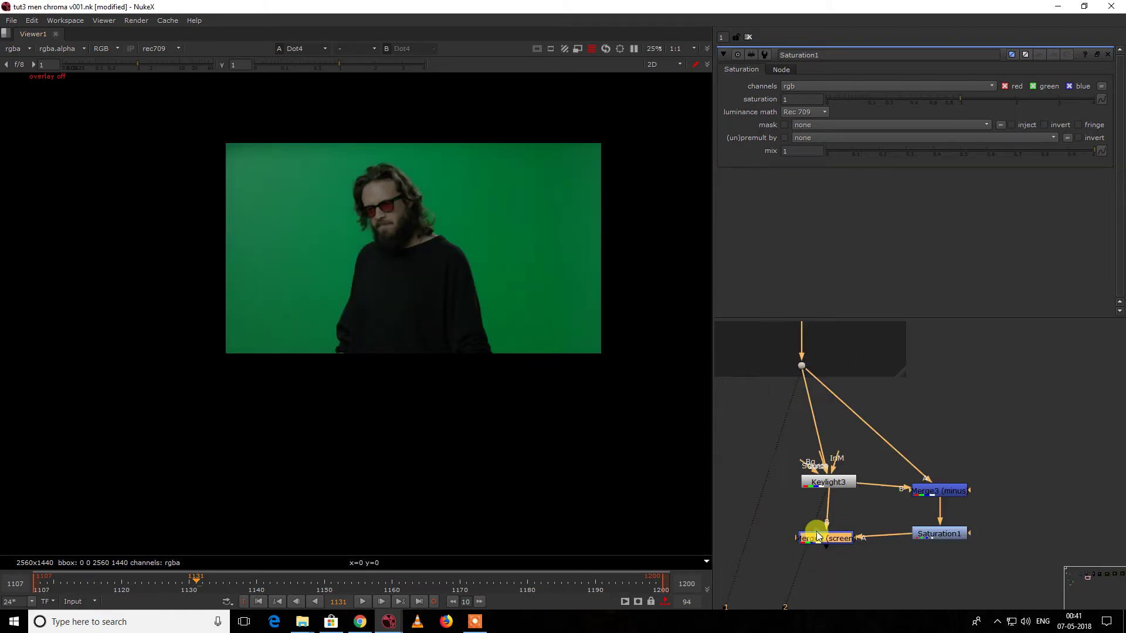
scroll(411, 237, "up", 4)
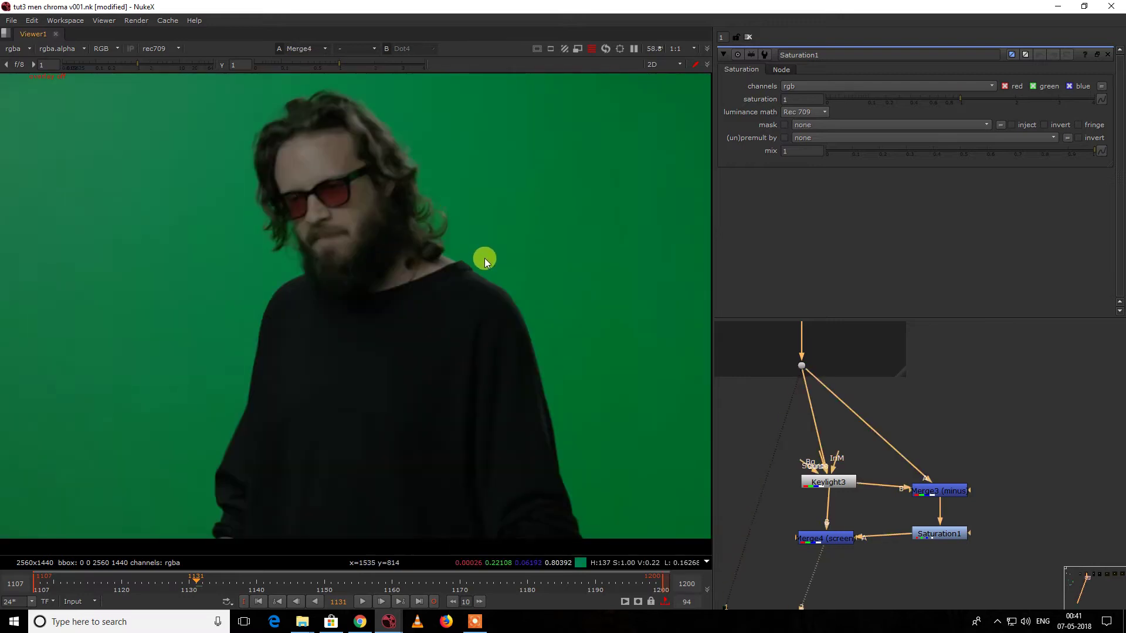
left_click_drag(484, 258, 432, 319)
middle_click_drag(970, 512, 986, 505)
- Set the lower Merge's operation to plus and compare its output with the original footage
double_click(835, 530)
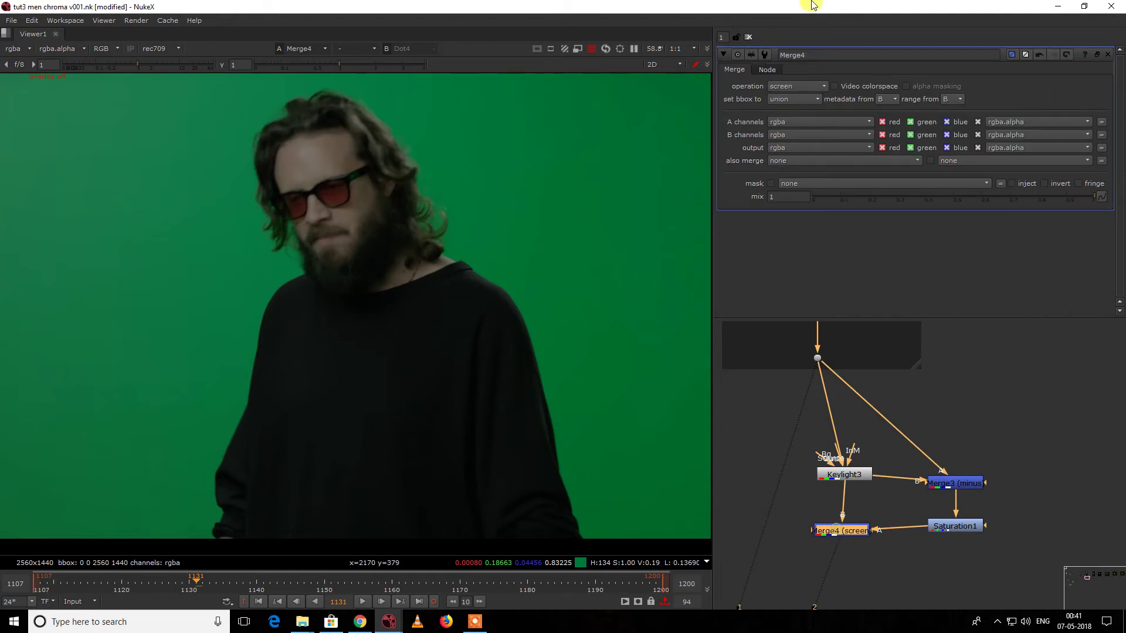
left_click(796, 87)
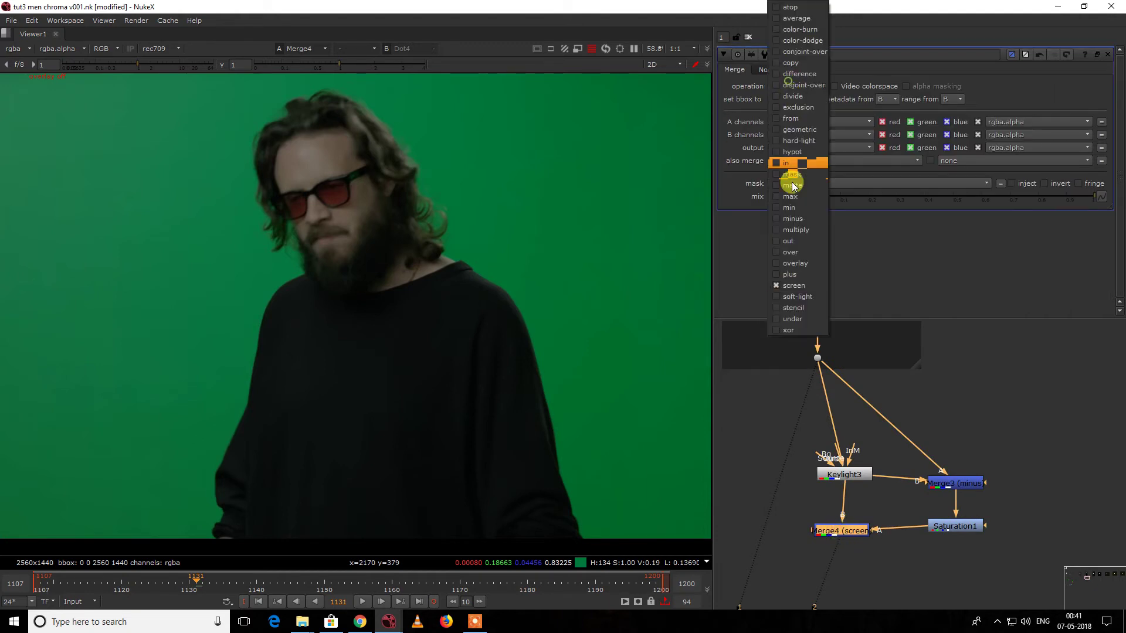
left_click(786, 271)
key("minus")
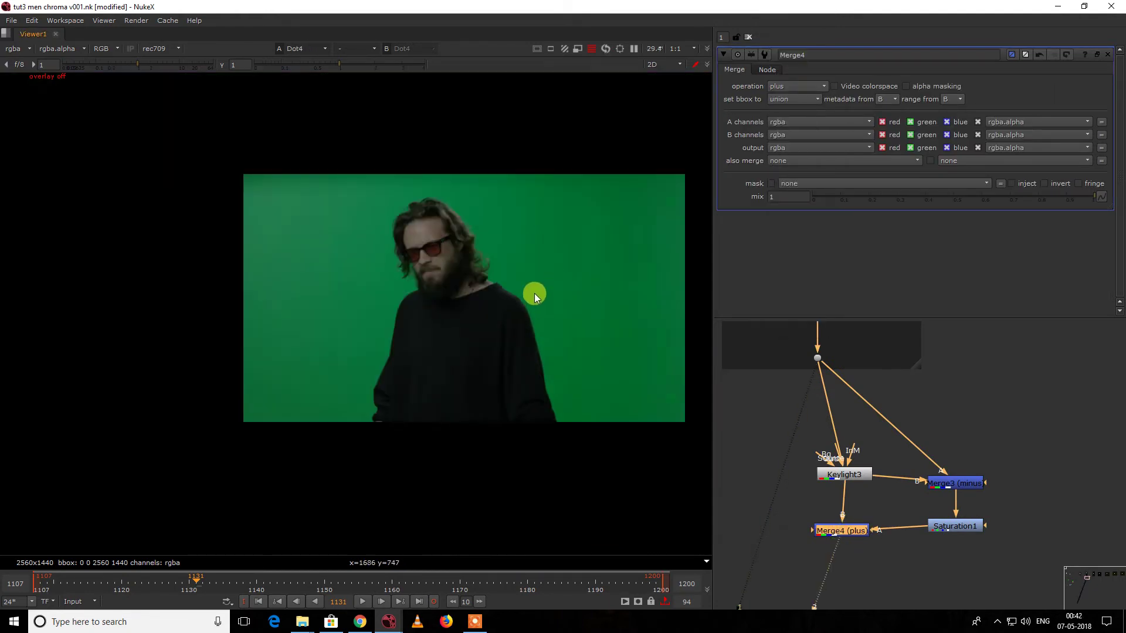
key("equal")
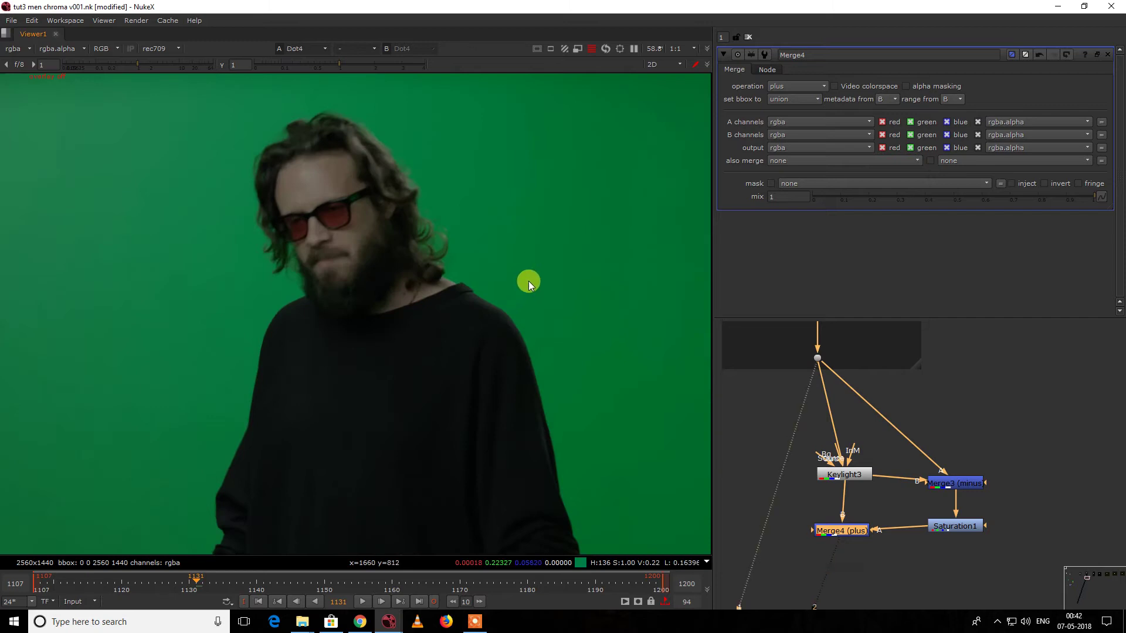
scroll(994, 528, "down", 2)
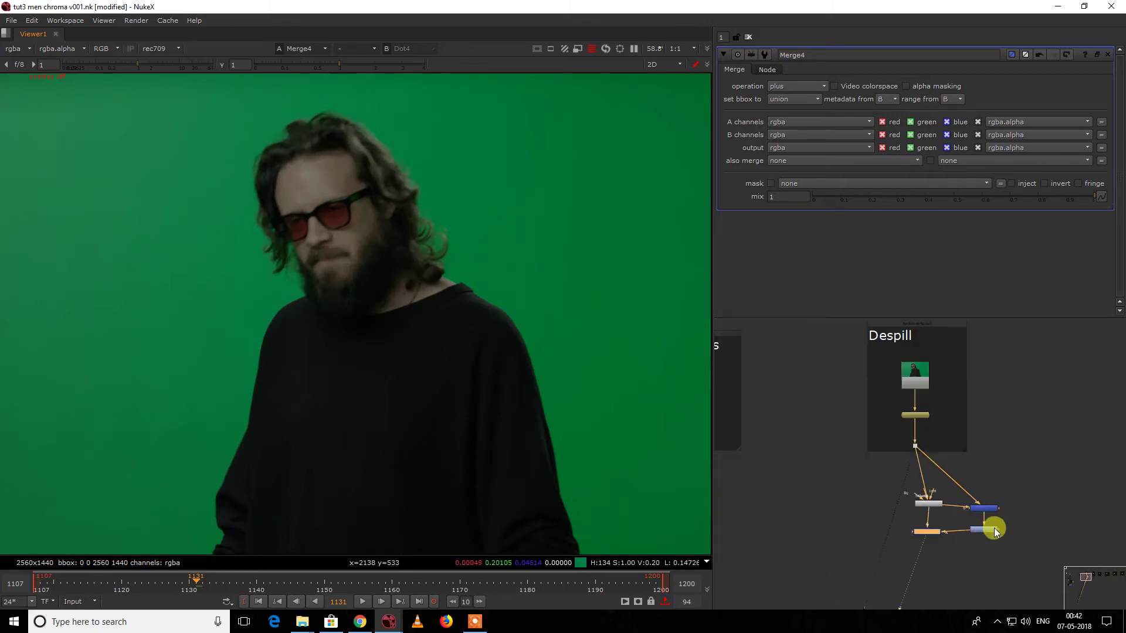
- Set the Saturation node's saturation to 0 and compare the plus Merge output with the original plate
left_click(977, 530)
left_click_drag(912, 97, 673, 111)
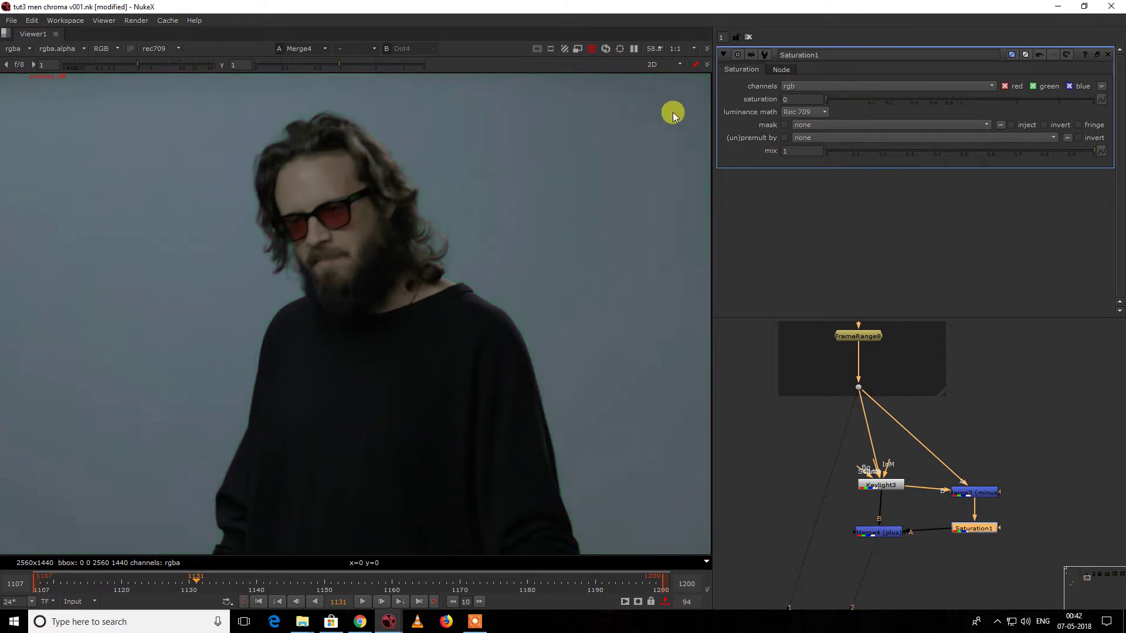
scroll(459, 276, "down", 3)
scroll(483, 237, "up", 2)
key("1")
key("2")
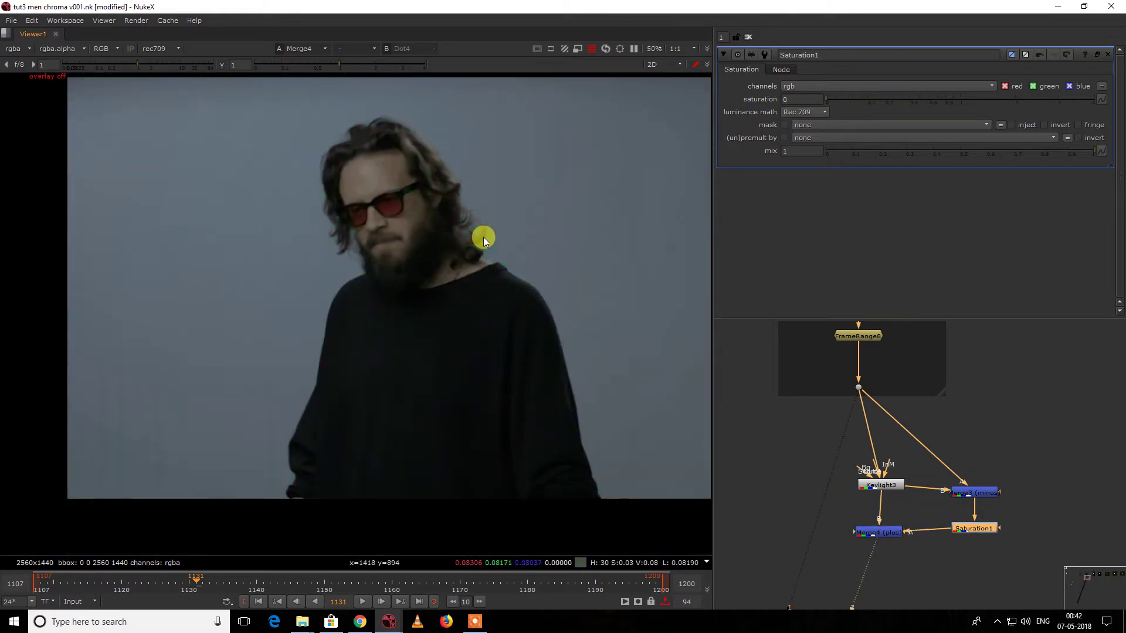
key("1")
key("2")
- Enlarge the viewer and compare the despilled result with the original plate around the man's hair and face
scroll(494, 205, "up", 3)
key("space")
middle_click_drag(356, 326, 743, 282)
key("1")
key("2")
middle_click_drag(681, 132, 691, 301)
key("1")
key("1")
key("2")
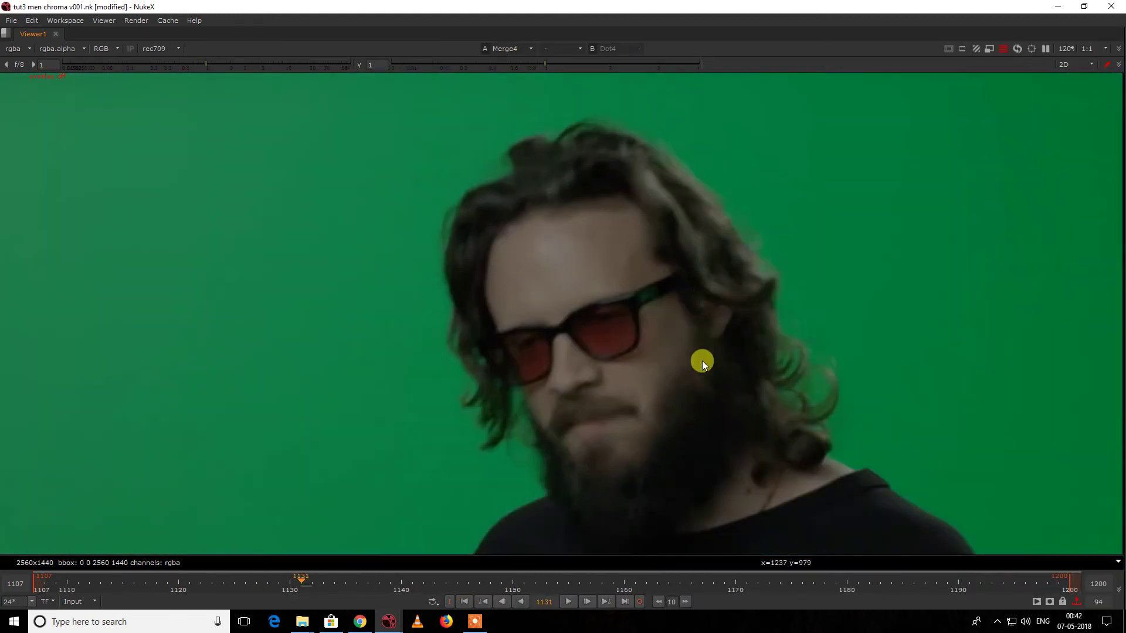
key("1")
middle_click_drag(702, 360, 628, 258)
key("2")
key("1")
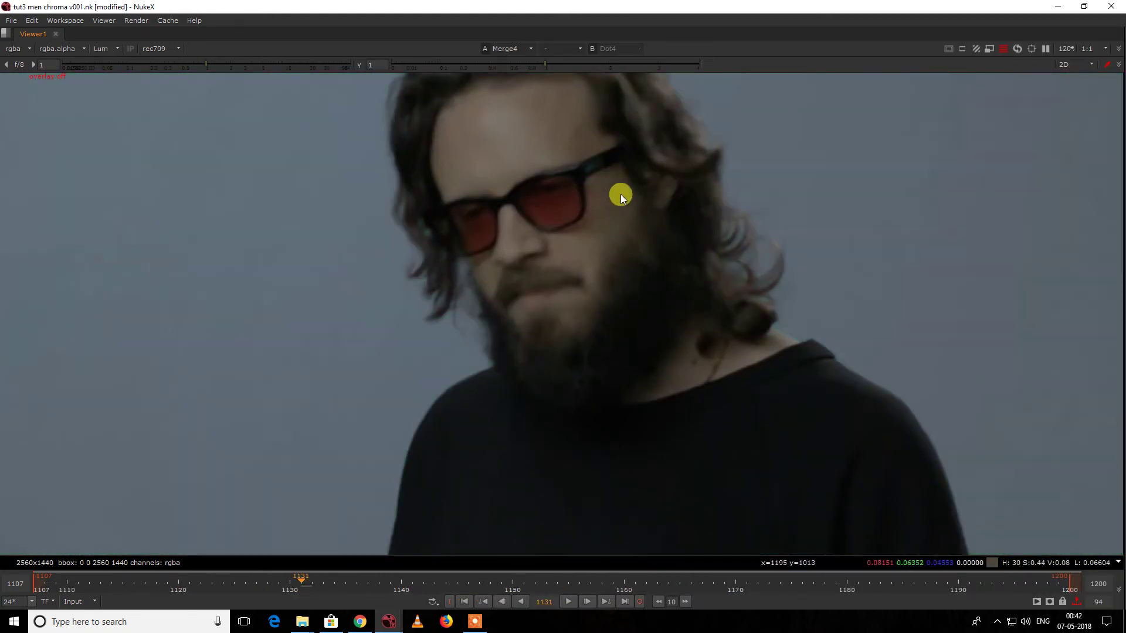
- Examine the luminance of the despilled result across the full frame
scroll(681, 258, "down", 3)
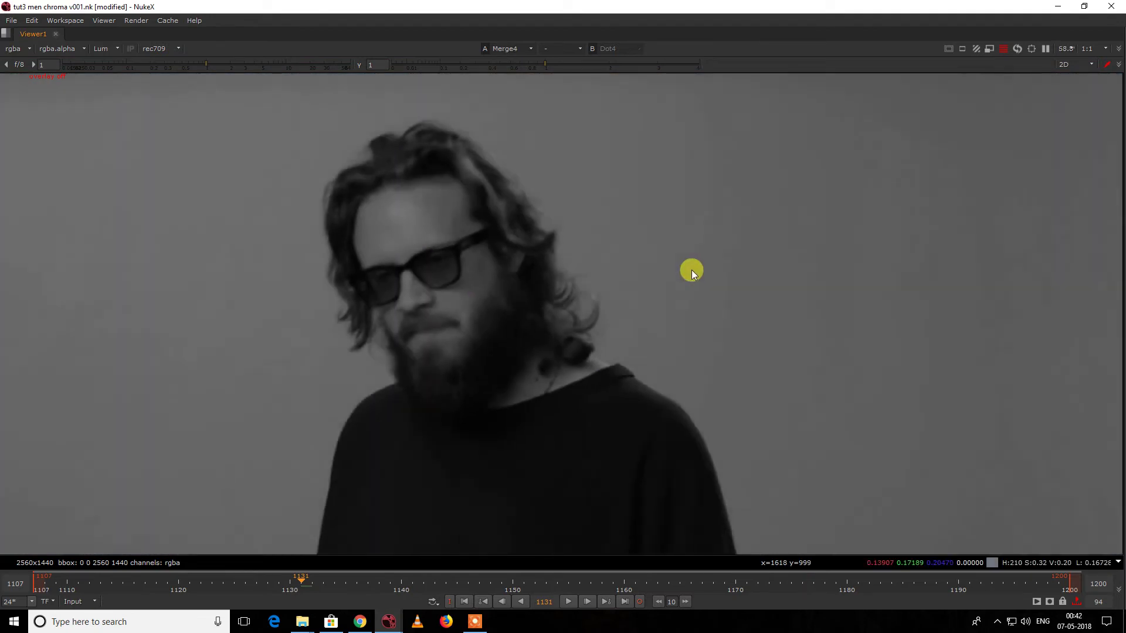
scroll(691, 270, "down", 2)
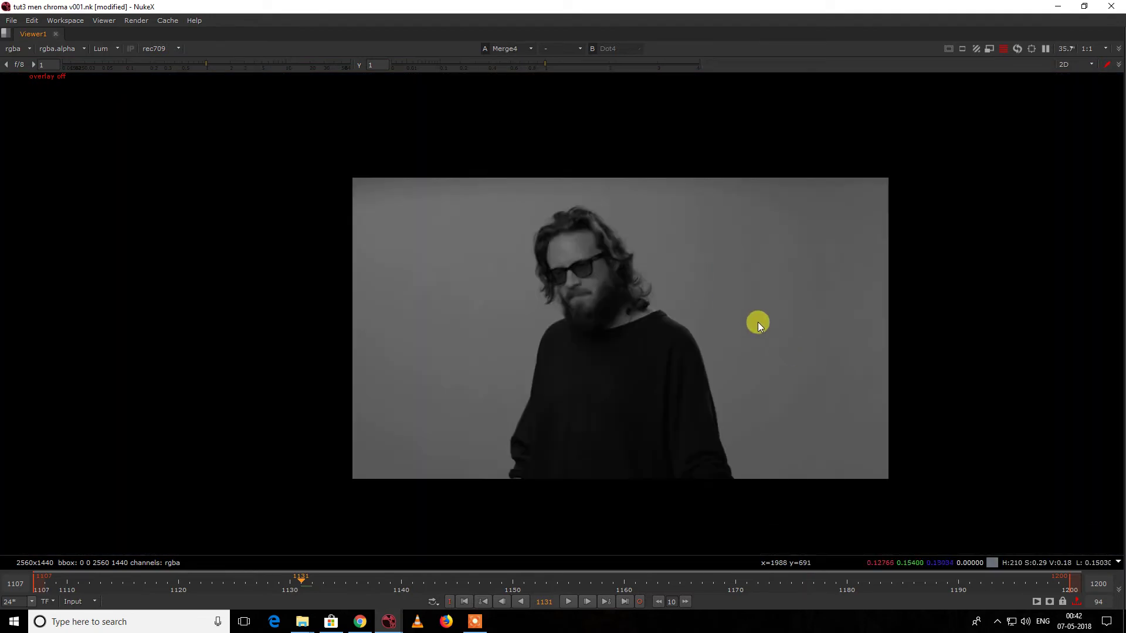
left_click(110, 57)
left_click(646, 281)
scroll(716, 335, "up", 2)
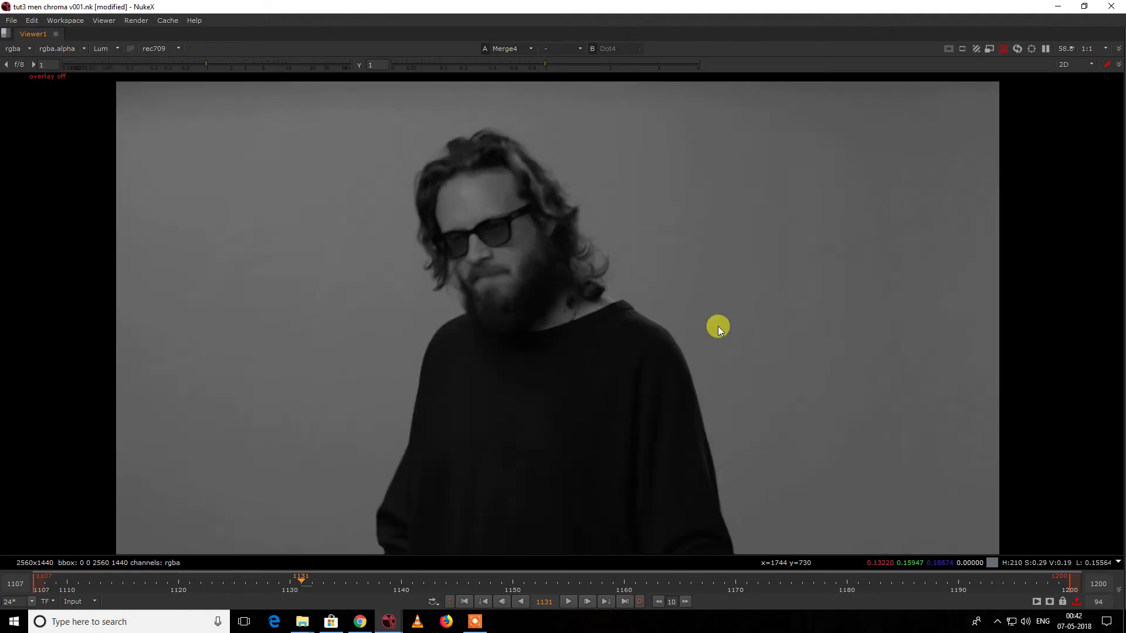
key("y")
- Disable the plus Merge temporarily to examine the luminance of the Keylight-only result around the hair
key("space")
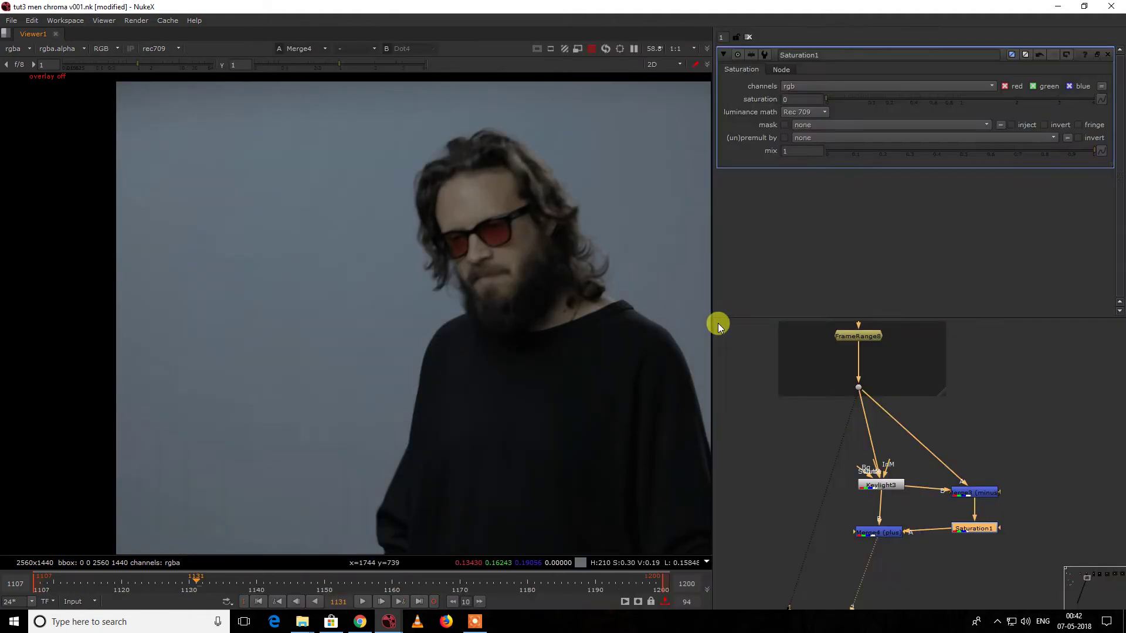
left_click_drag(846, 518, 935, 570)
key("d")
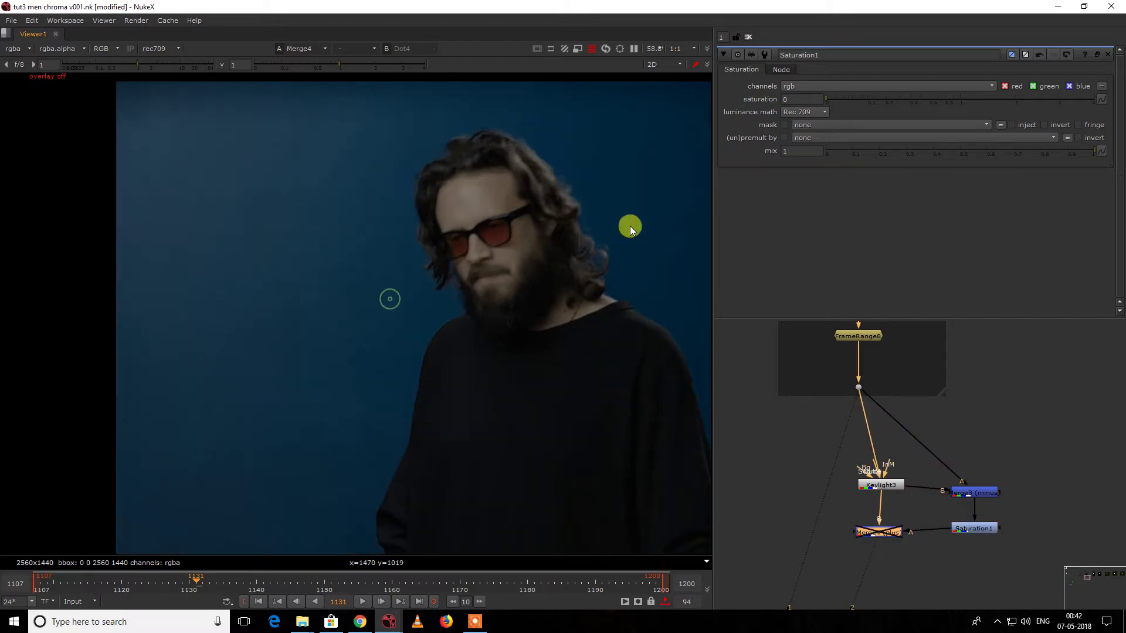
middle_click_drag(629, 226, 372, 269)
key("y")
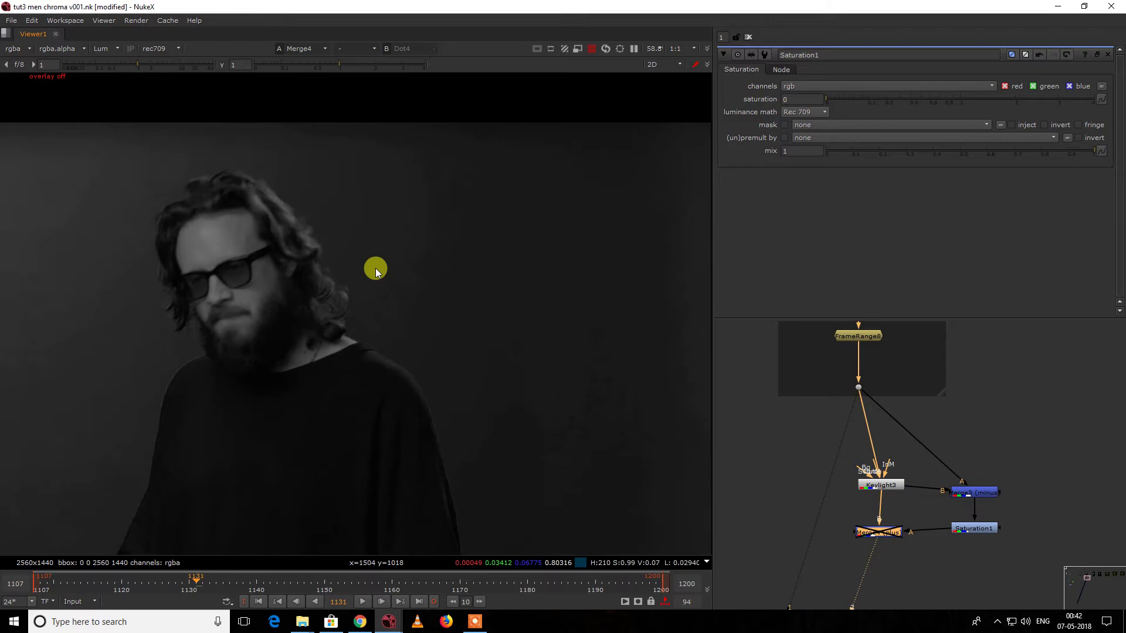
key("y")
key("d")
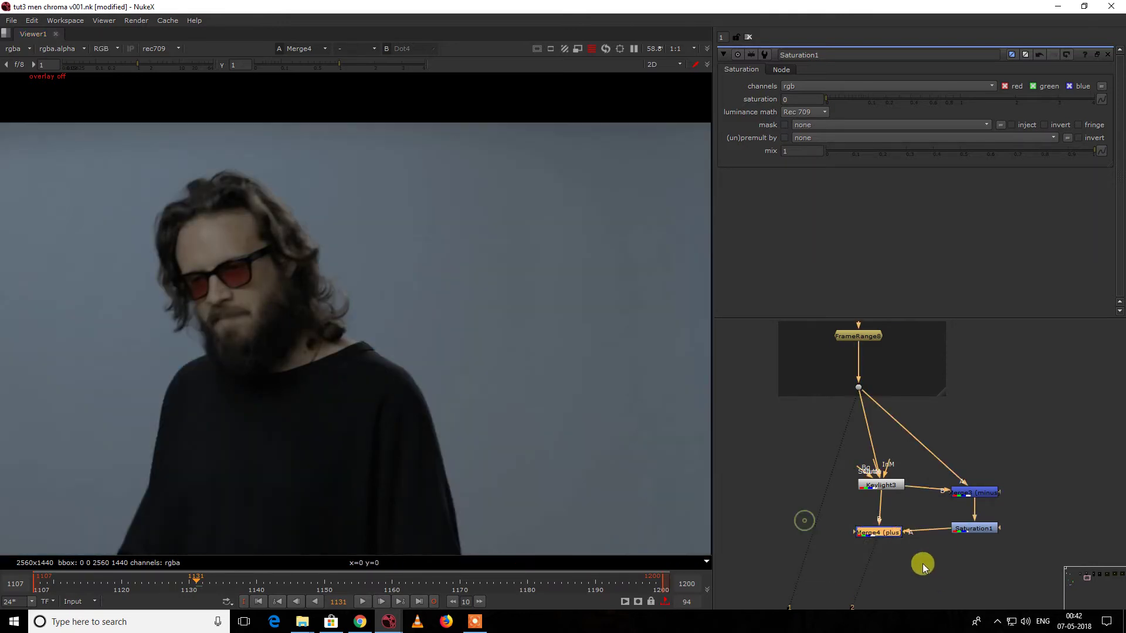
- Delete the Keylight, minus Merge, Saturation and plus Merge nodes below the footage's dot
key("space")
scroll(897, 504, "down", 5)
left_click_drag(707, 391, 938, 548)
key("space")
middle_click_drag(764, 415, 966, 483)
left_click_drag(850, 466, 1070, 565)
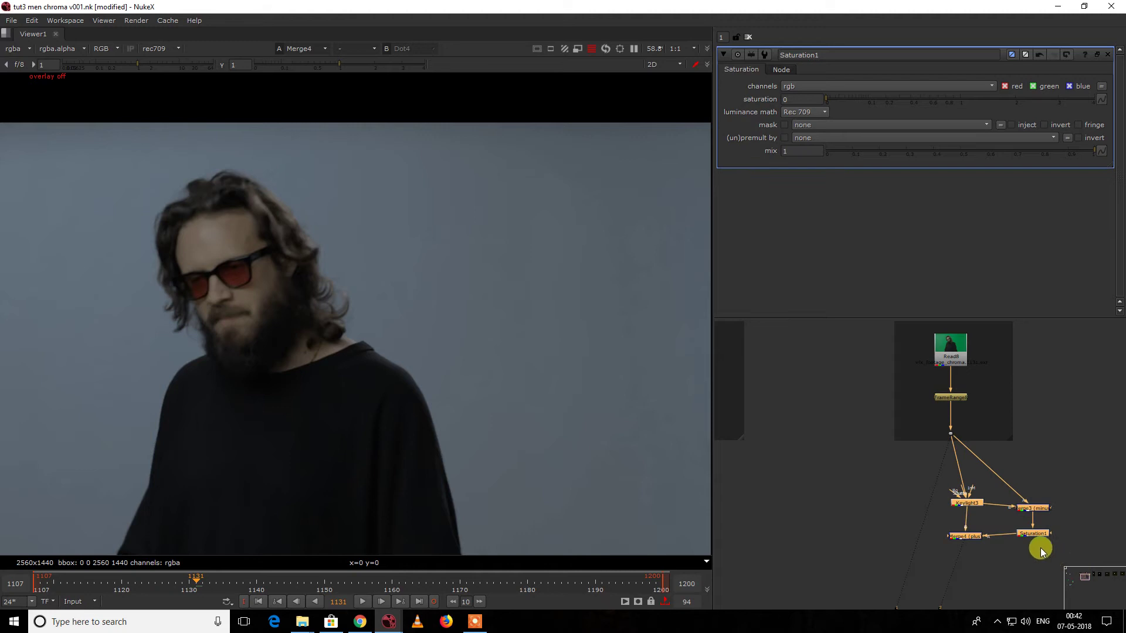
key("Delete")
- Add an Expression node, connect it to the footage's dot and view its output
key("Tab")
type("expre")
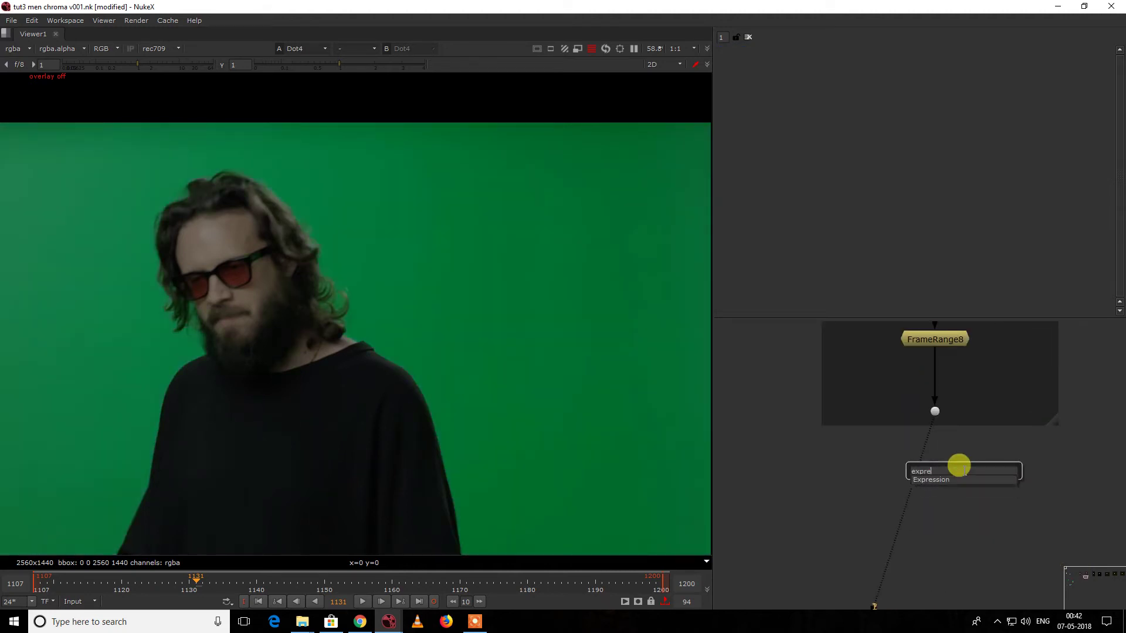
left_click(965, 479)
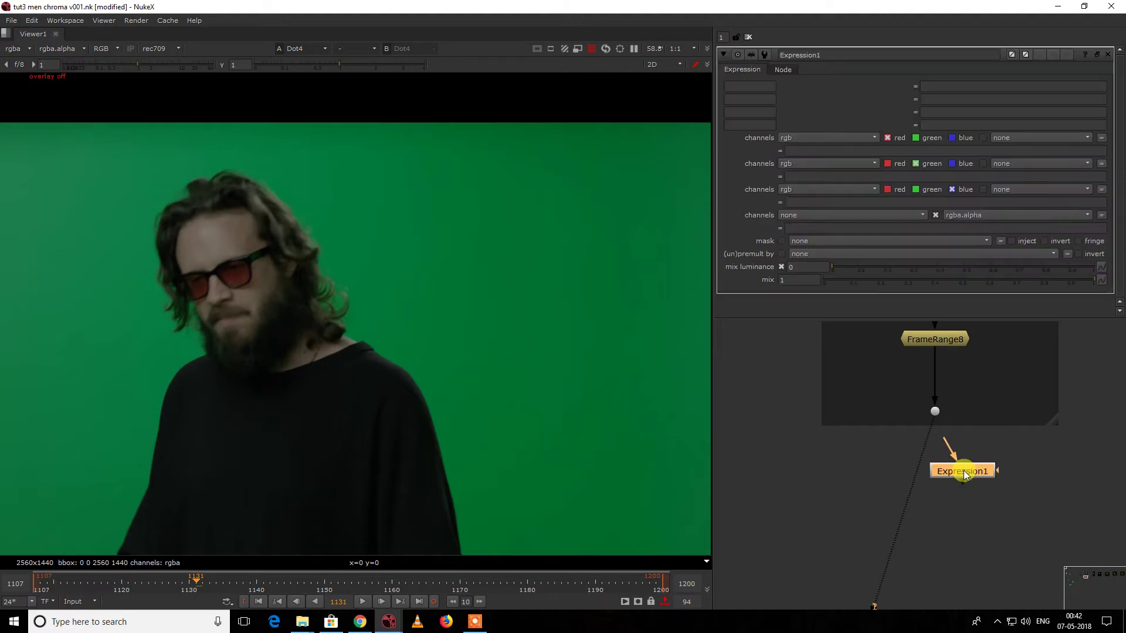
left_click_drag(966, 475, 940, 411)
left_click_drag(957, 516, 941, 517)
key("1")
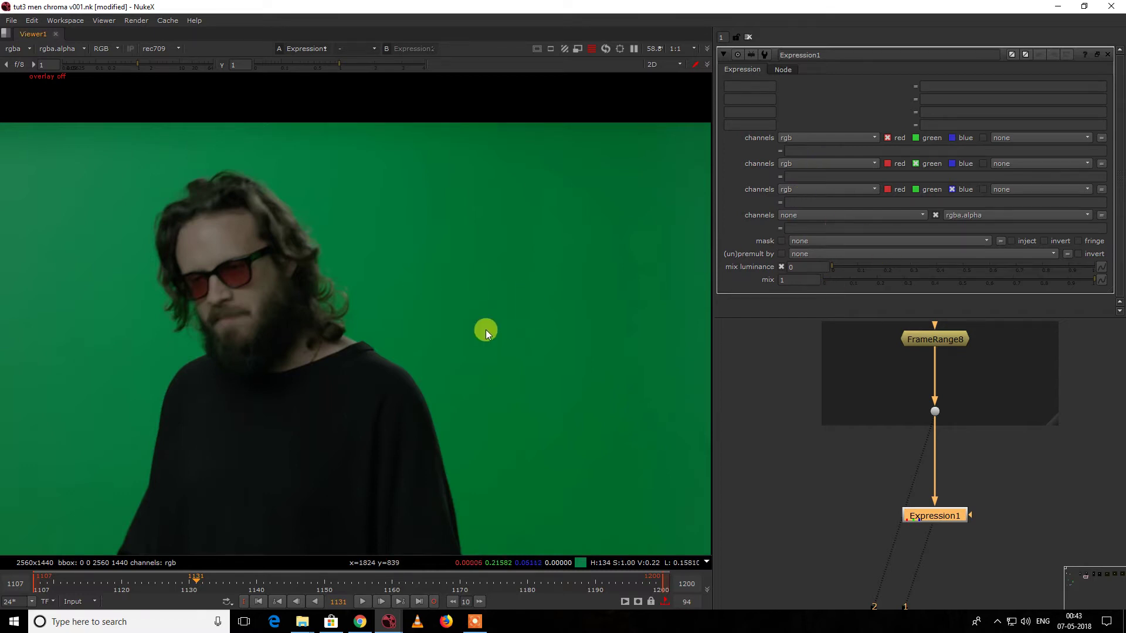
- Enter the expression g>r?r:g for the green channel of the Expression node
scroll(463, 317, "down", 3)
scroll(351, 340, "up", 2)
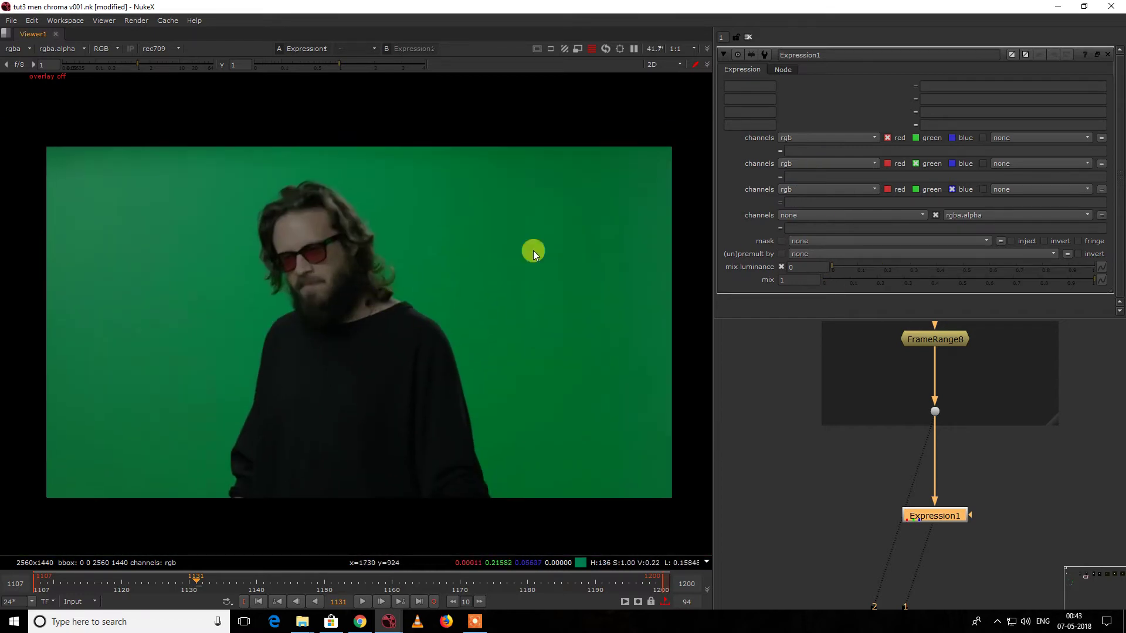
left_click_drag(467, 273, 403, 305)
left_click(823, 177)
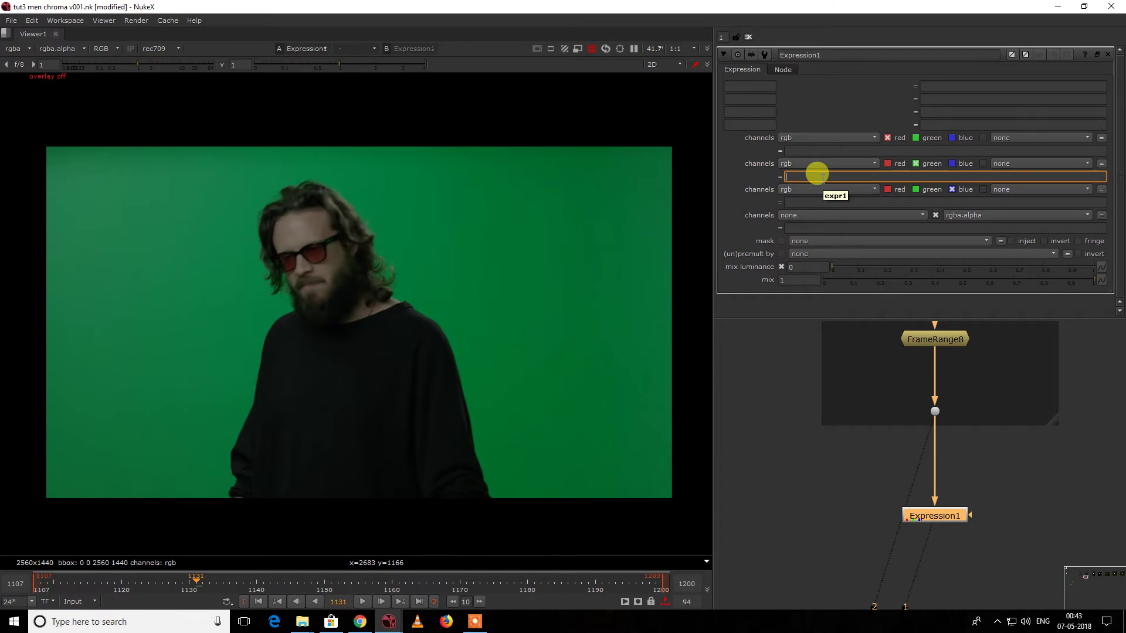
type(">")
key("Return")
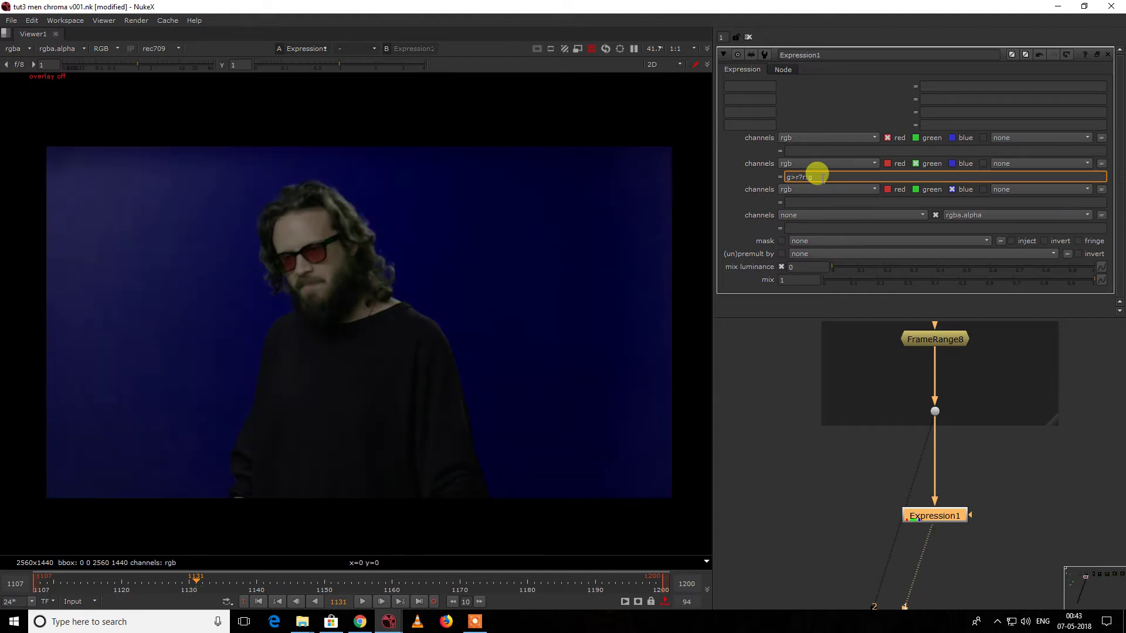
- Examine the Expression output's colour and luminance around the man and compare it with the original footage
left_click_drag(455, 231, 309, 344)
left_click(490, 291, "ctrl")
scroll(438, 314, "up", 2)
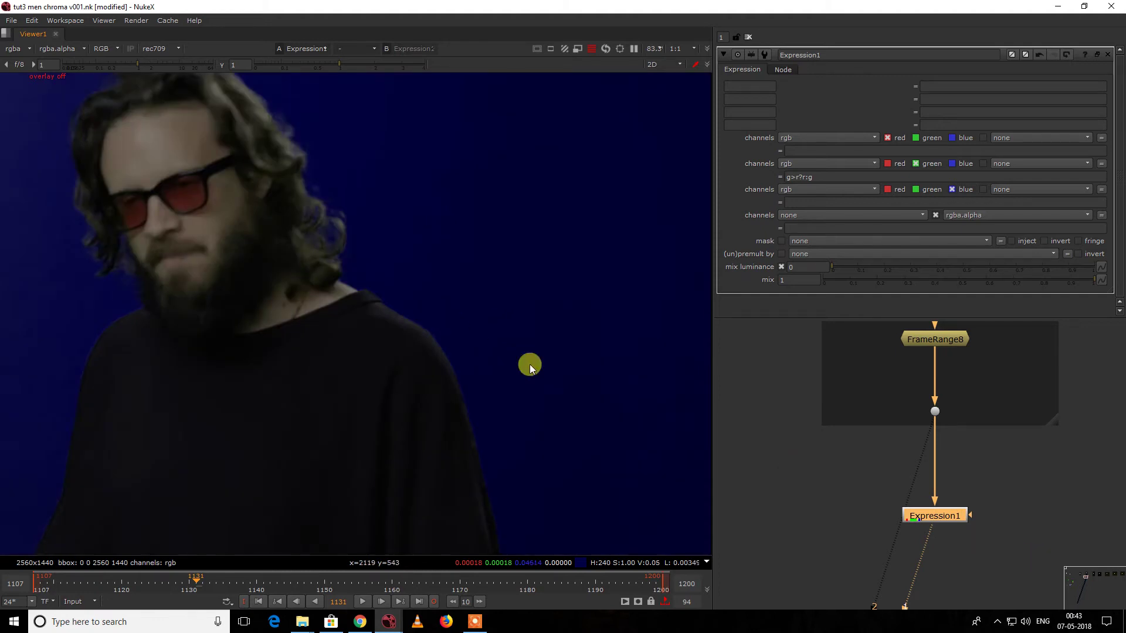
key("y")
left_click_drag(867, 382, 993, 478)
key("1")
left_click_drag(933, 511, 932, 514)
key("1")
scroll(203, 239, "down", 3)
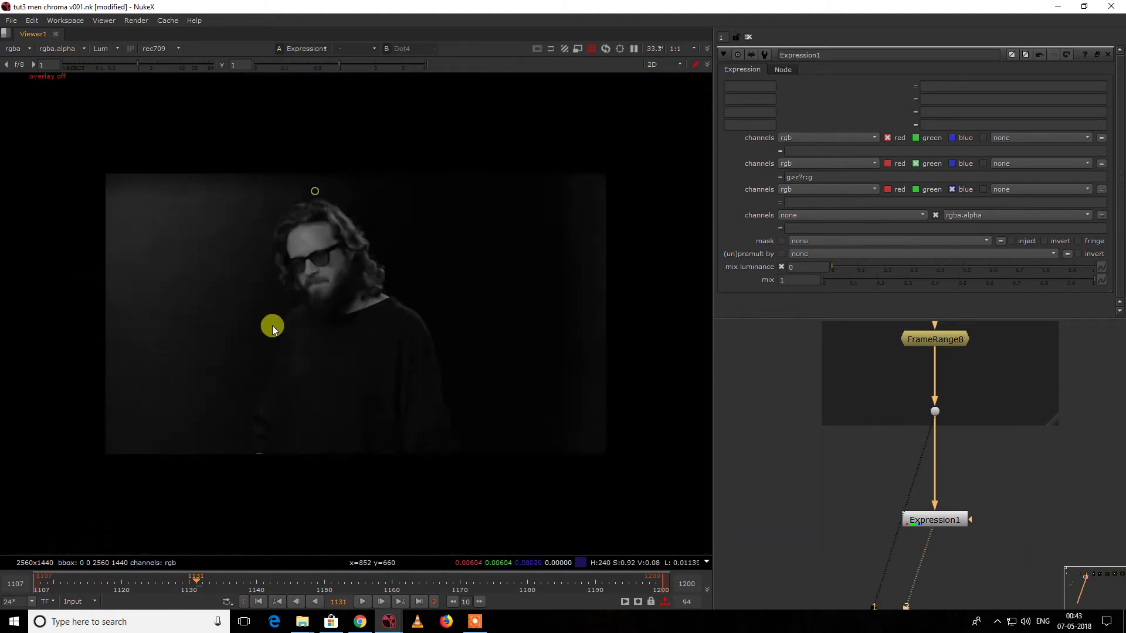
key("y")
- Move the Expression node off to the left below the footage's dot
scroll(980, 483, "down", 2)
scroll(980, 484, "down", 2)
middle_click_drag(908, 479, 845, 469)
scroll(886, 465, "up", 4)
left_click_drag(928, 509, 814, 504)
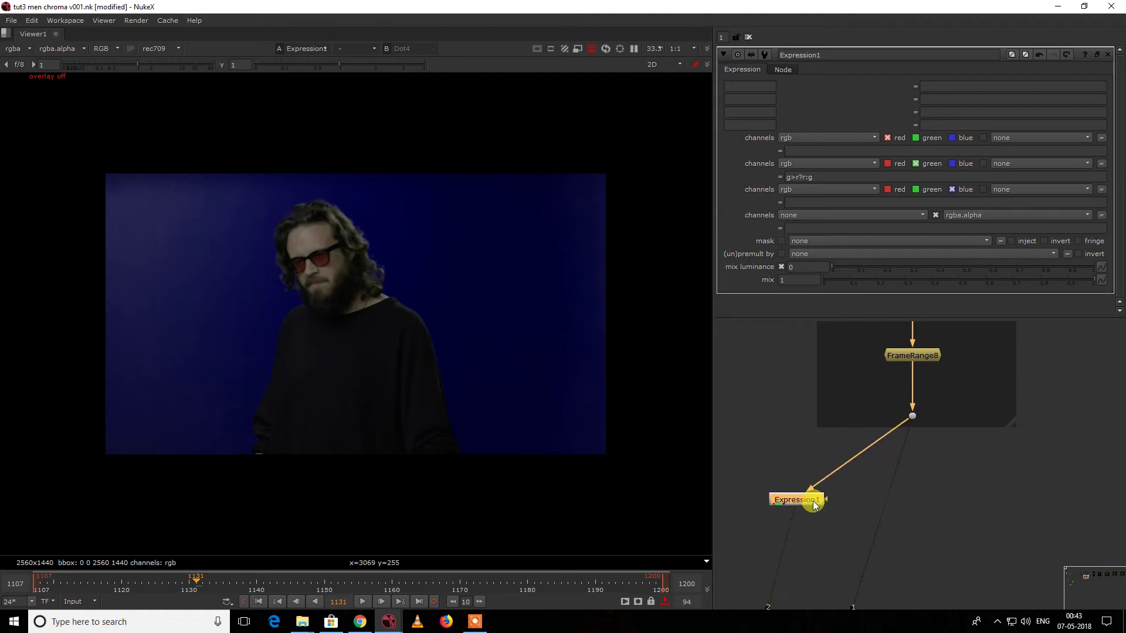
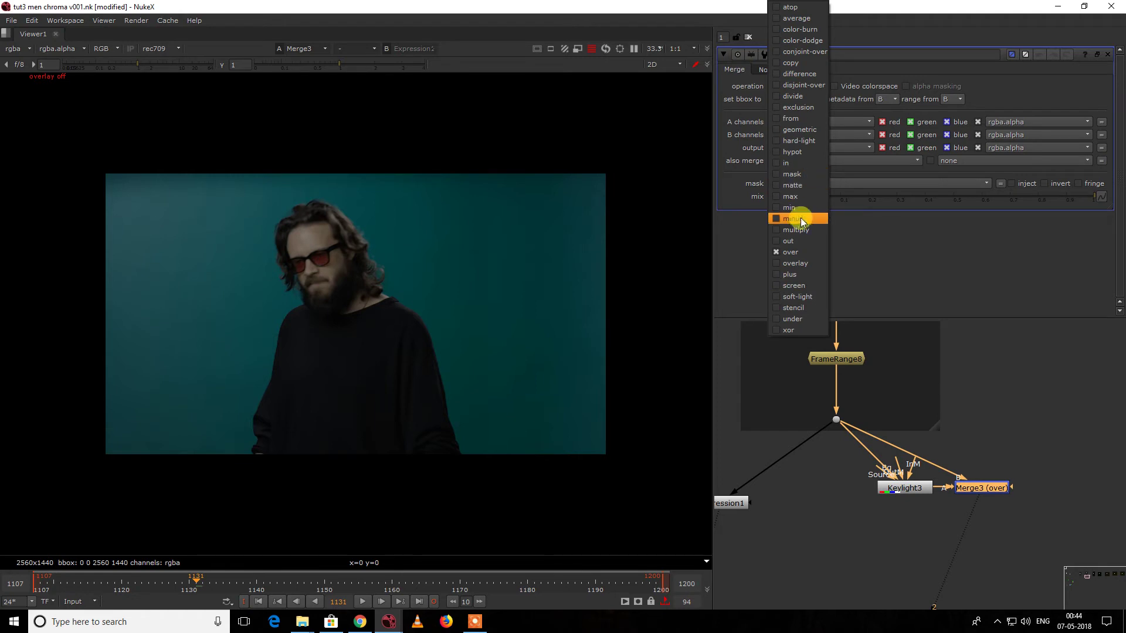
- Add a Saturation node after the minus Merge of the Keylight branch and set its saturation to 0
key("Tab")
type("sat")
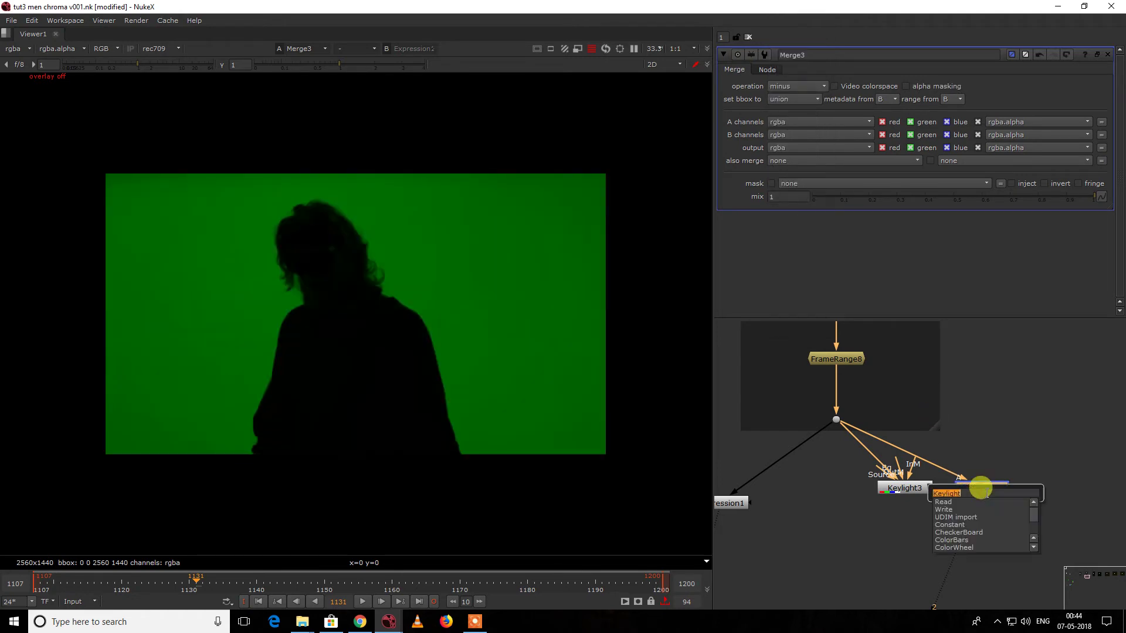
key("Return")
left_click_drag(868, 101, 219, 134)
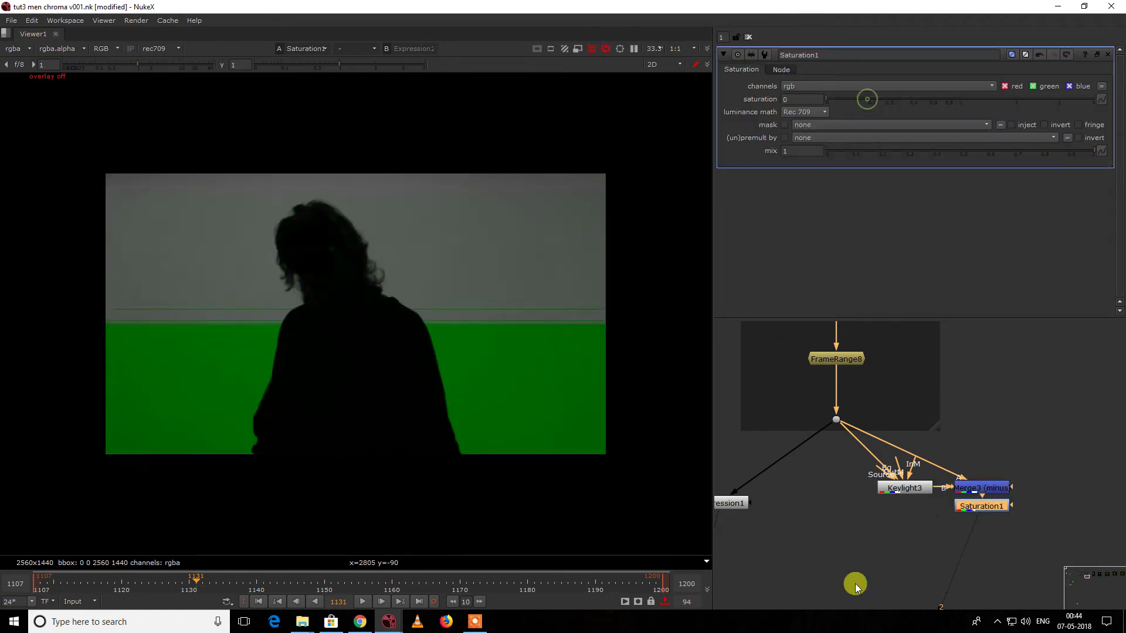
- Merge the Keylight output (A) with the Saturation output (B) using the plus operation and load the result in the viewer
left_click(929, 487)
key("m")
left_click_drag(1058, 488, 903, 489)
left_click(862, 502)
left_click(797, 86)
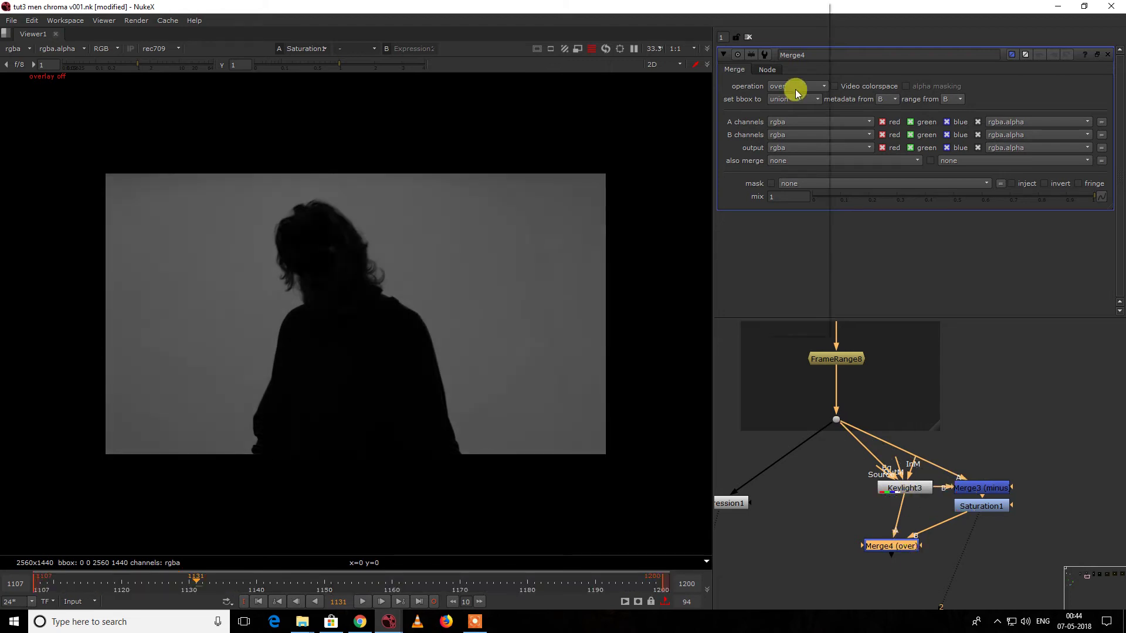
left_click(797, 307)
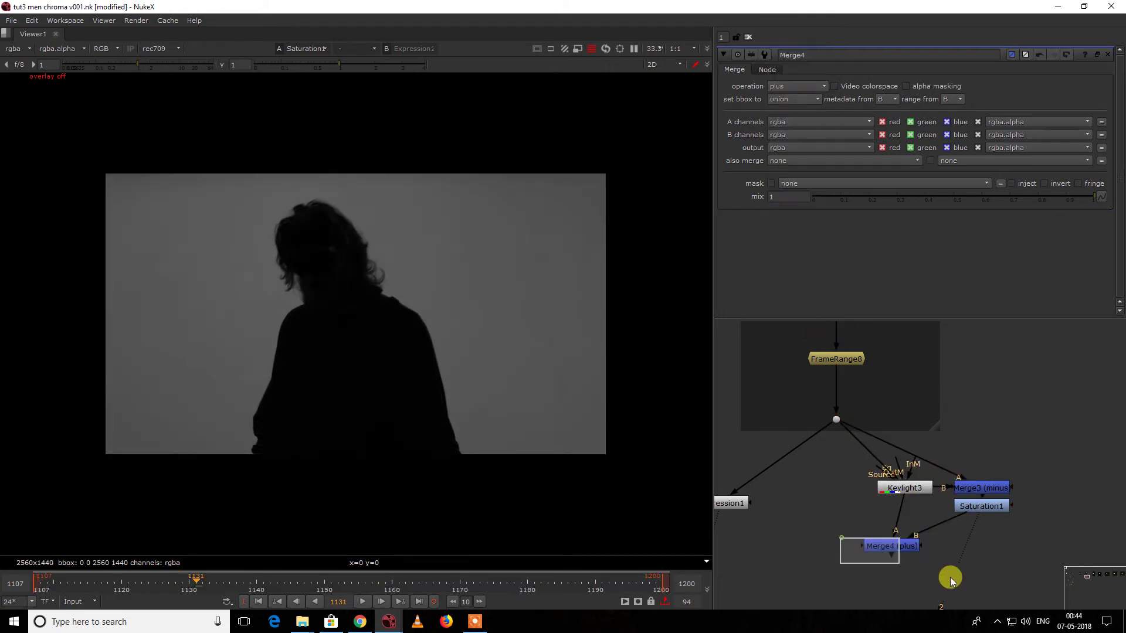
key("2")
left_click(927, 551)
- View the Expression node's output, move the node further left and open its green-channel formula for review
scroll(840, 522, "down", 1)
scroll(751, 509, "up", 2)
middle_click_drag(751, 509, 877, 461)
left_click(868, 454)
key("1")
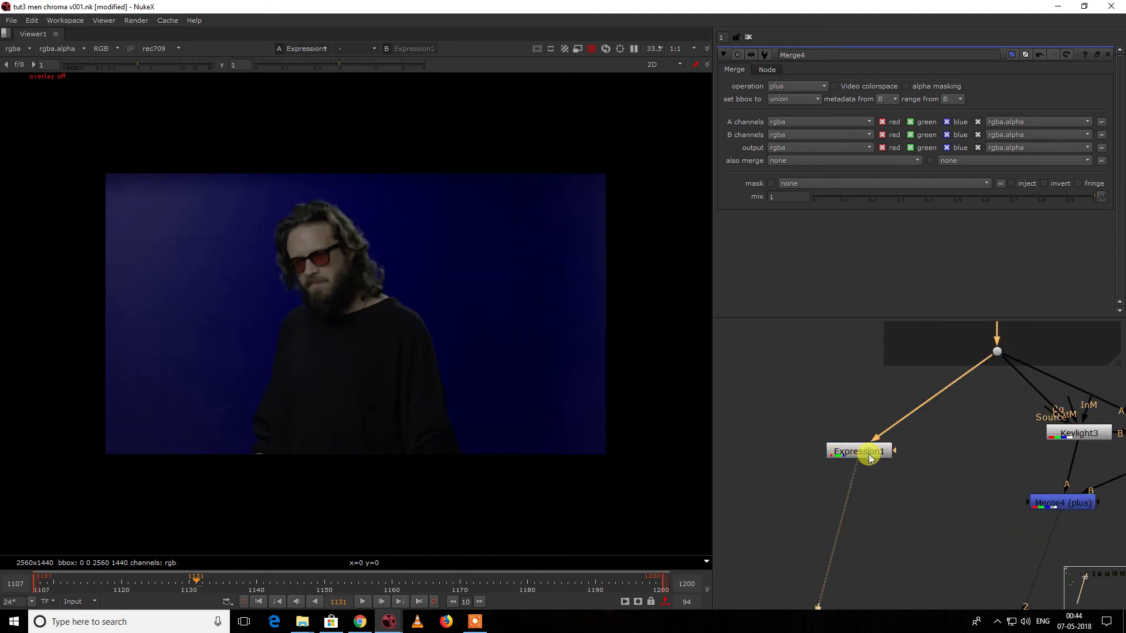
left_click_drag(868, 454, 818, 454)
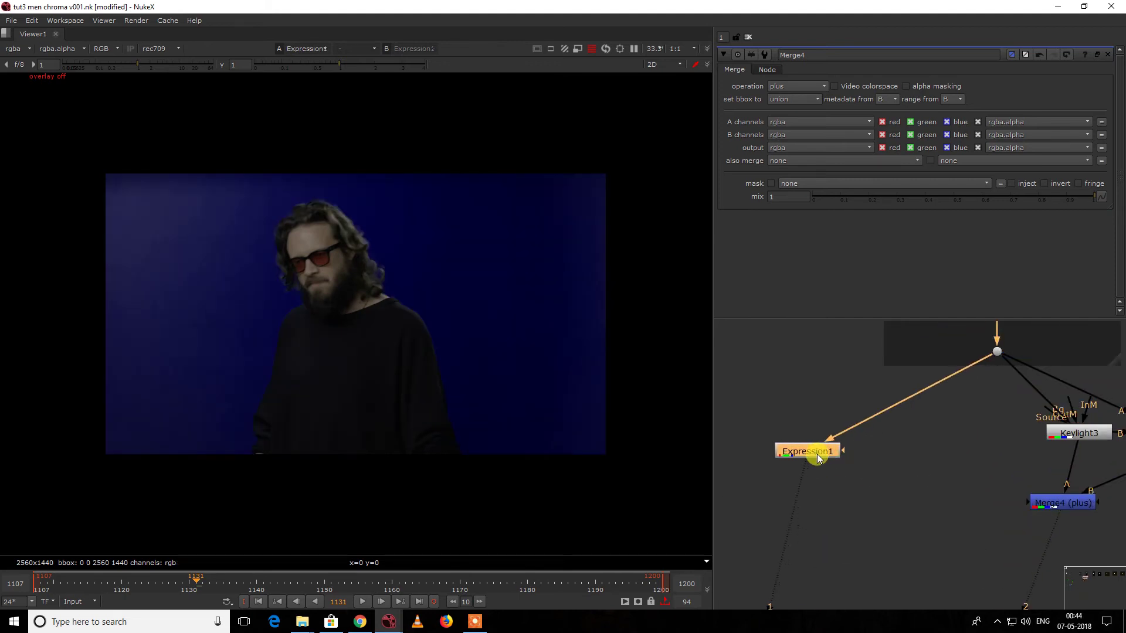
double_click(817, 453)
scroll(851, 439, "down", 3)
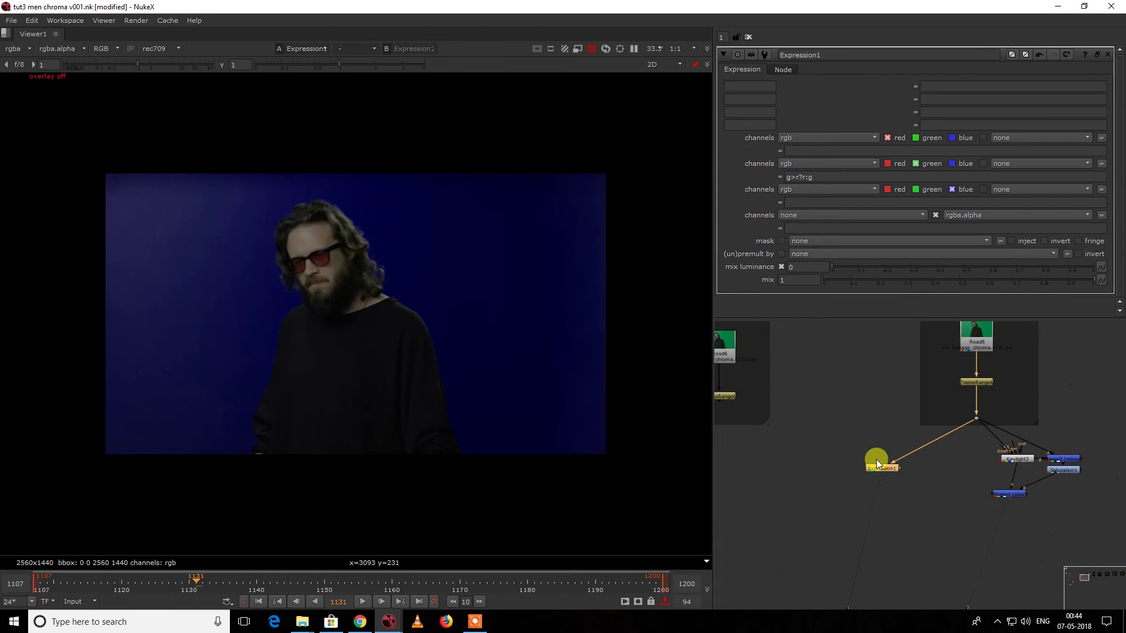
scroll(872, 464, "up", 2)
left_click(824, 177)
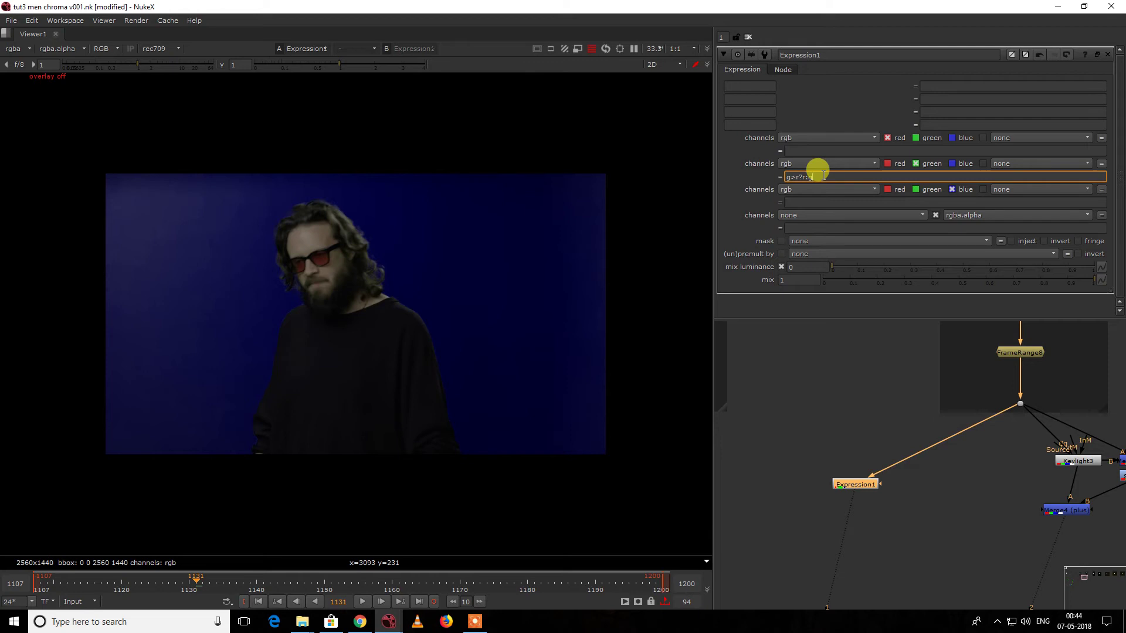
- Duplicate the Expression node and connect the copy to the footage's dot
left_click_drag(767, 407, 1010, 419)
left_click(923, 482)
key("ctrl+v")
left_click_drag(925, 465, 1020, 405)
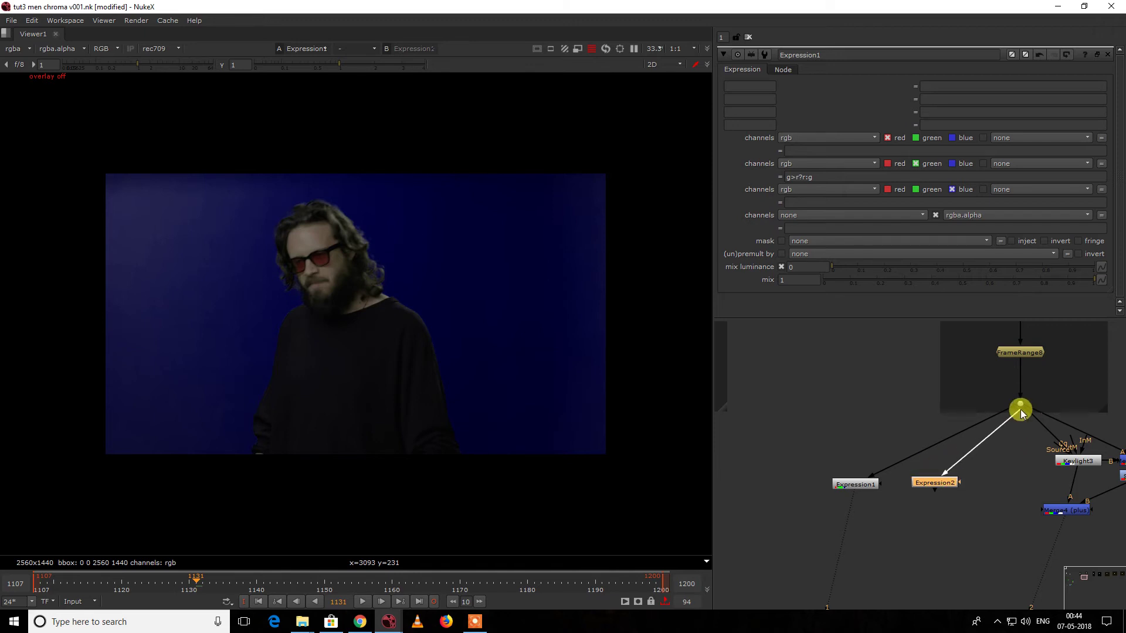
- Set the duplicate Expression node's green channel formula to g>(r+b)/2?(r+b)/2:g
double_click(927, 488)
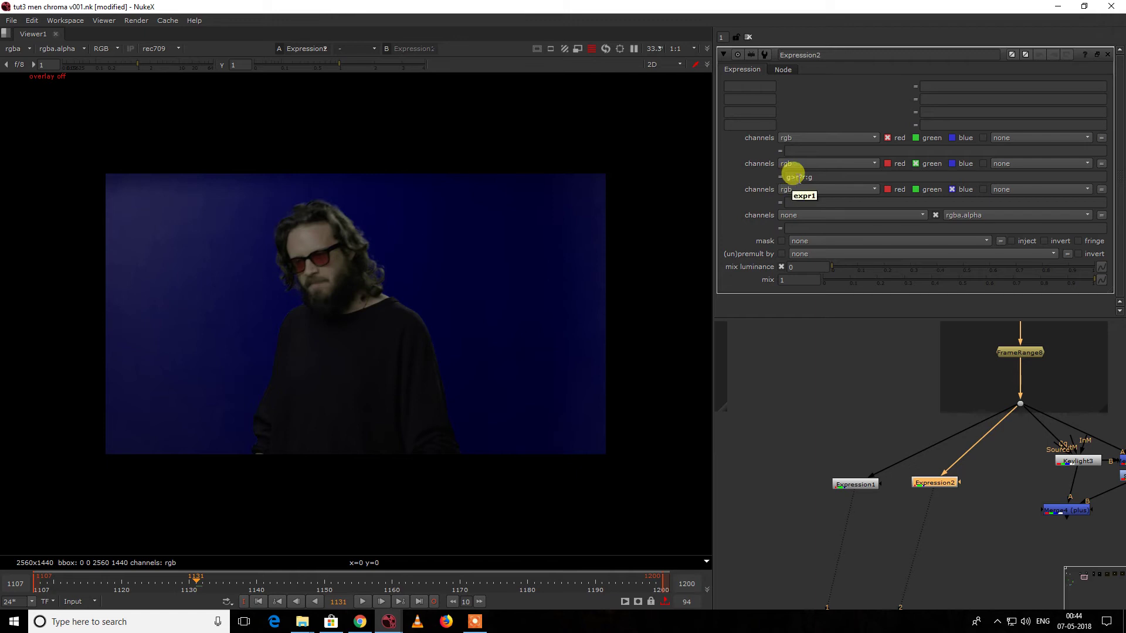
left_click(797, 177)
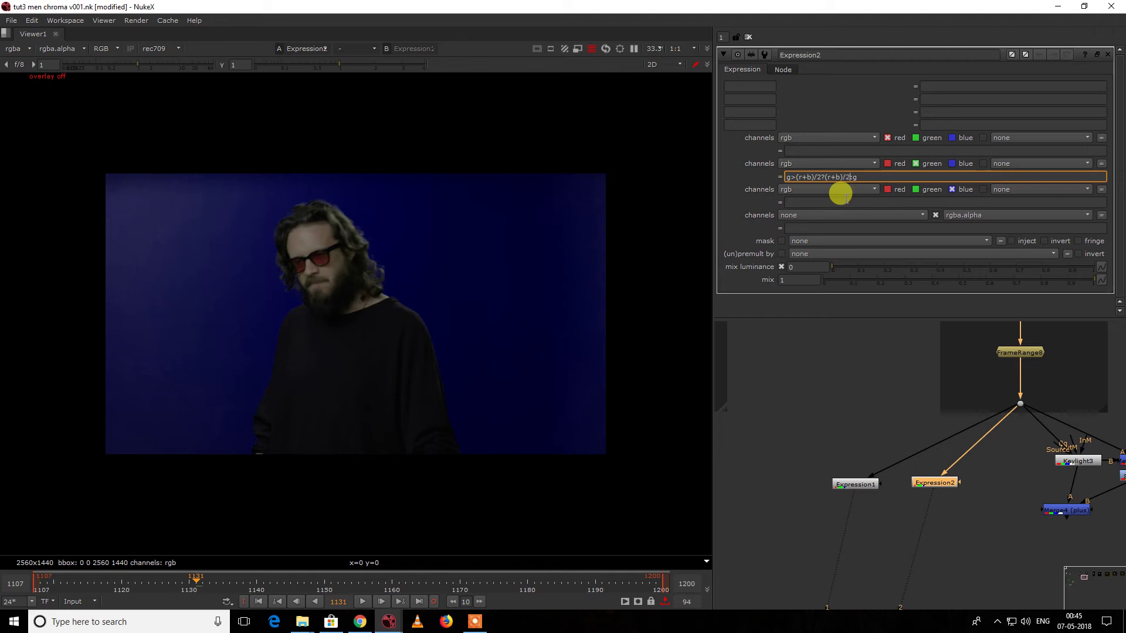
left_click(913, 543)
- Compare the colour and luminance of the two Expression outputs and review the averaged red-blue formula
left_click(936, 484)
left_click(845, 486)
key("1")
left_click(946, 487)
key("2")
key("y")
key("1")
key("2")
key("1")
key("2")
key("1")
key("y")
double_click(857, 484)
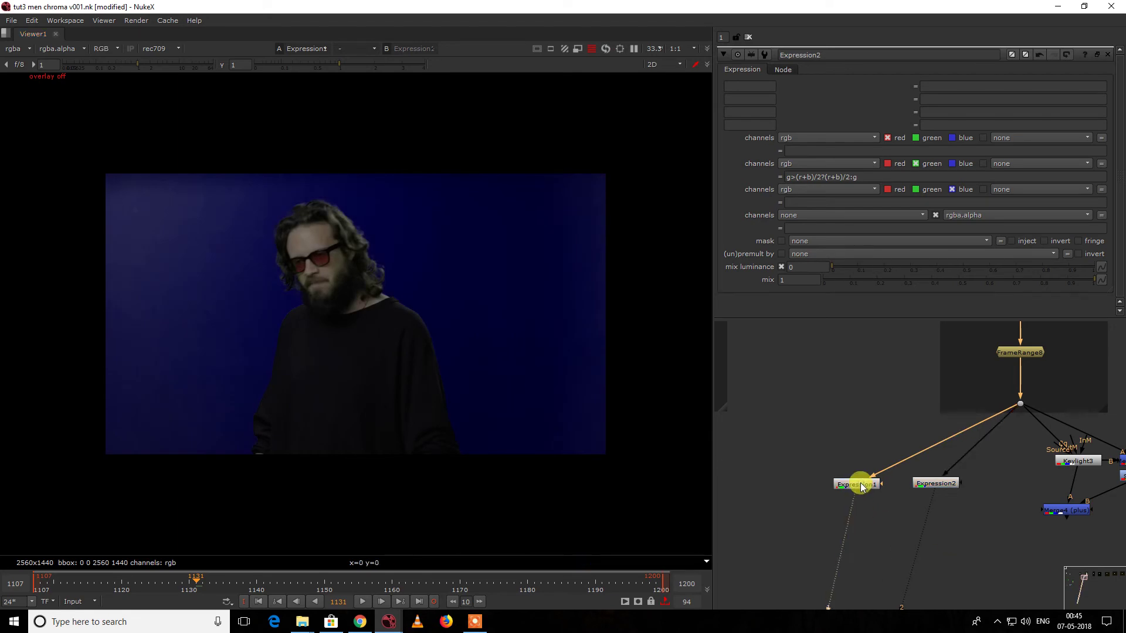
double_click(937, 484)
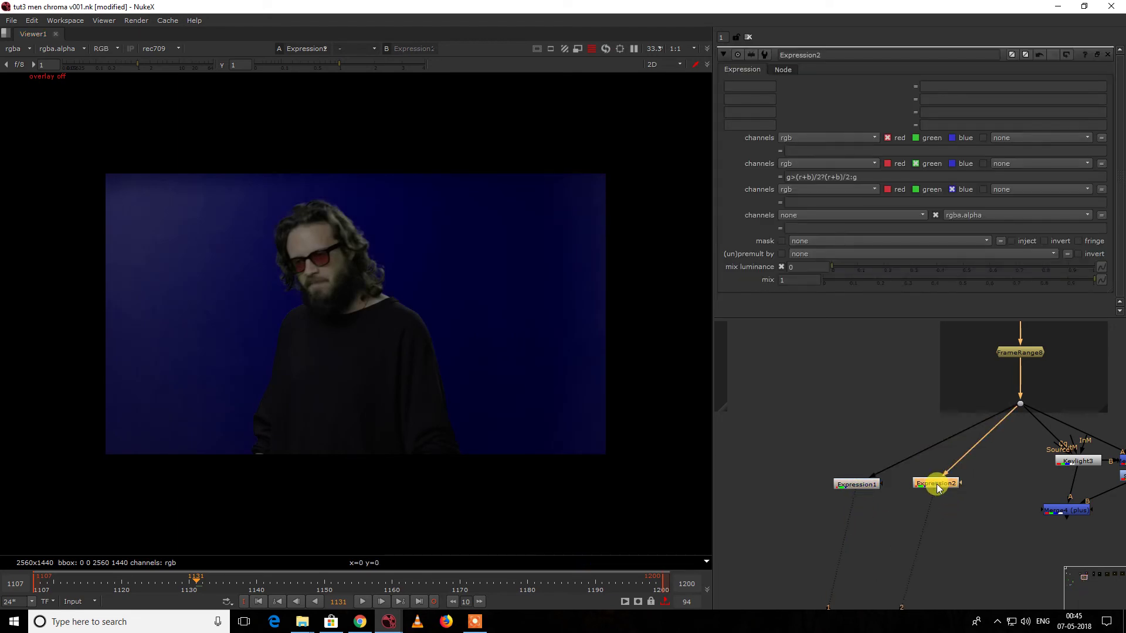
key("2")
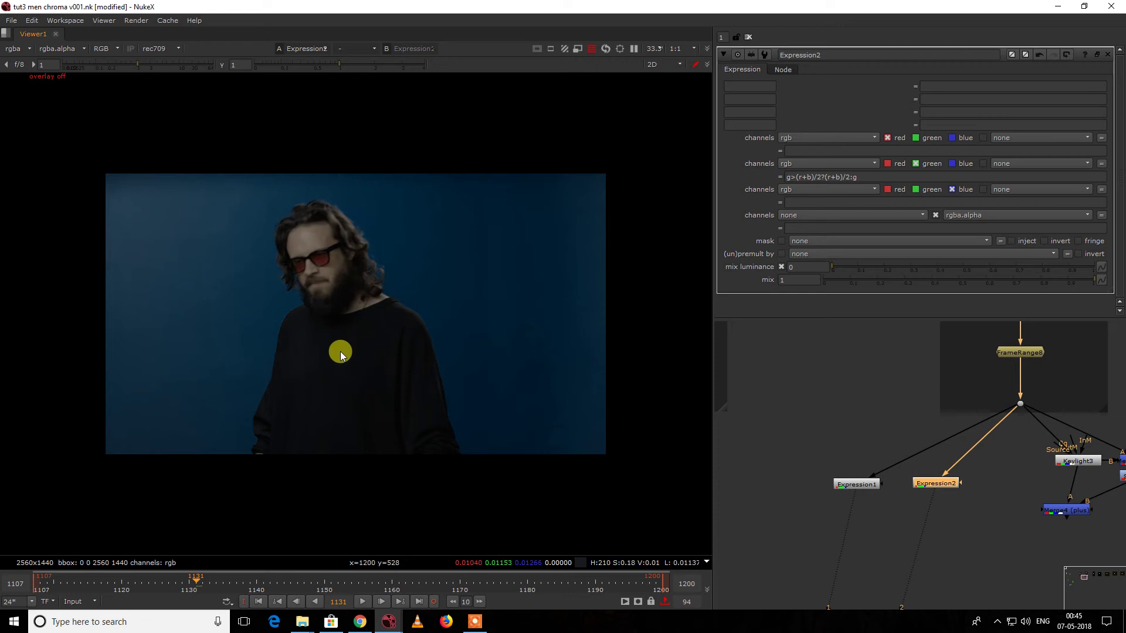
left_click(795, 176)
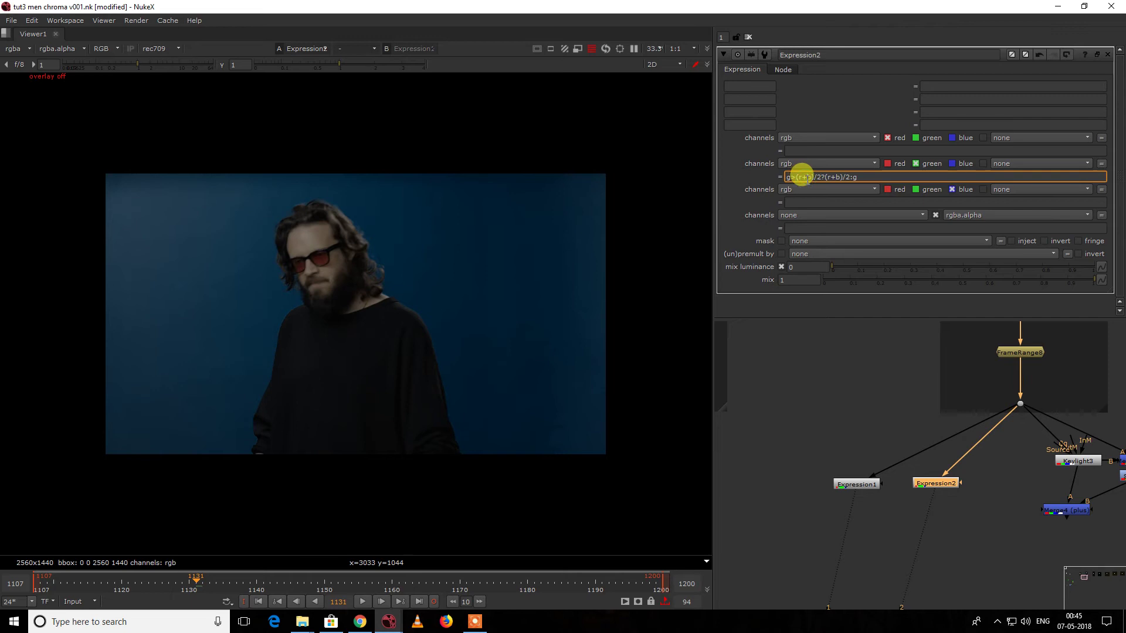
left_click(477, 287)
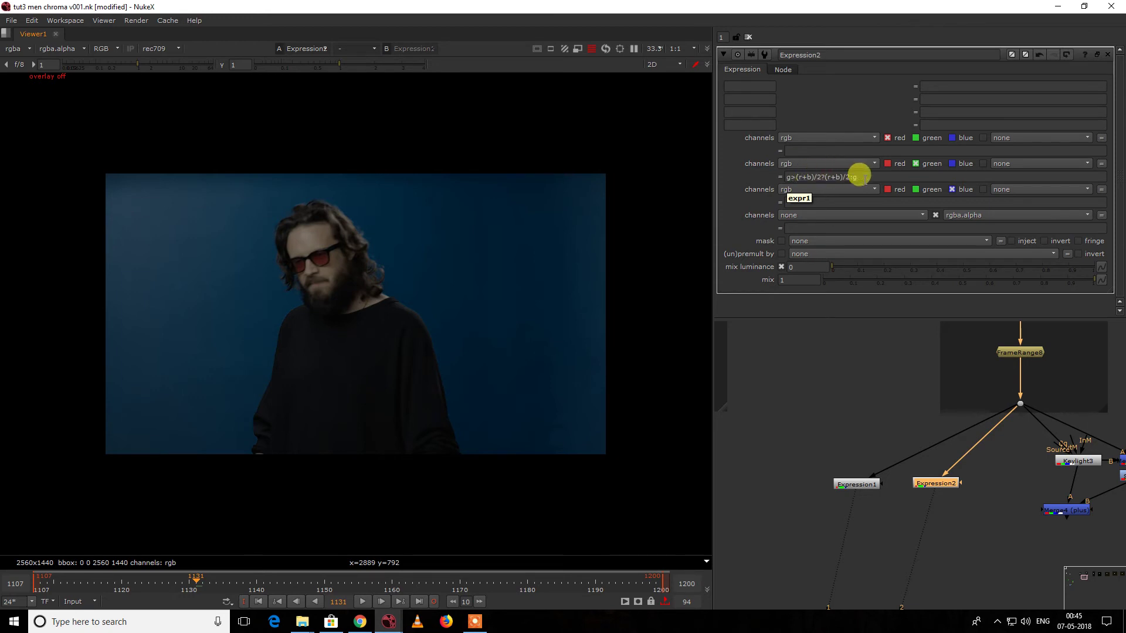
- Examine the man's hair edges close up in the Expression1 output and compare them with the original footage
left_click(858, 485)
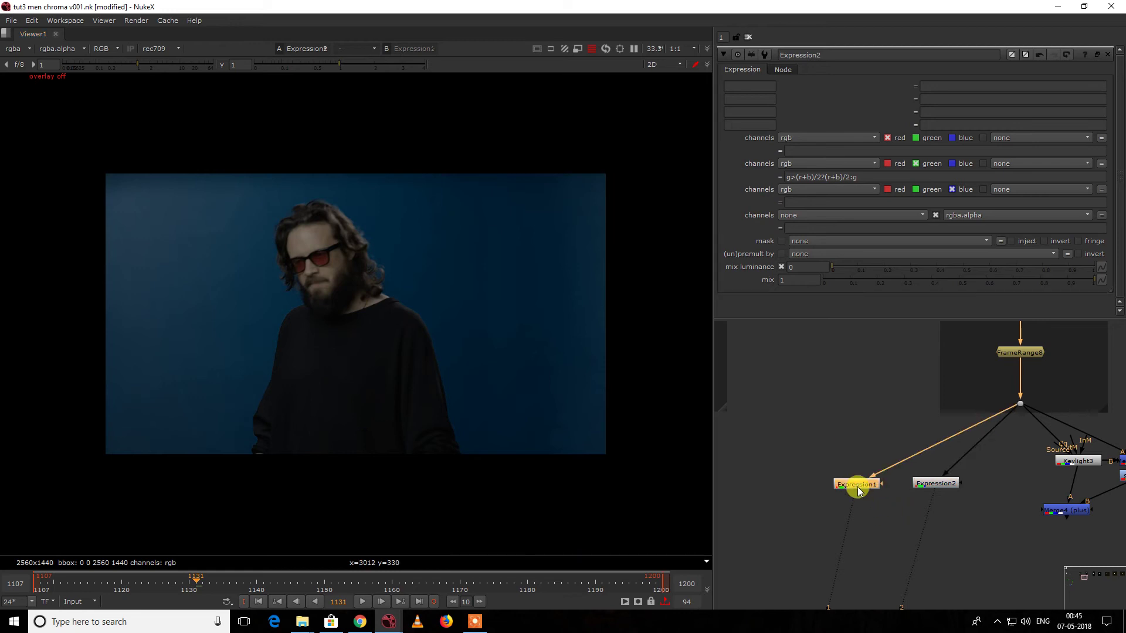
key("1")
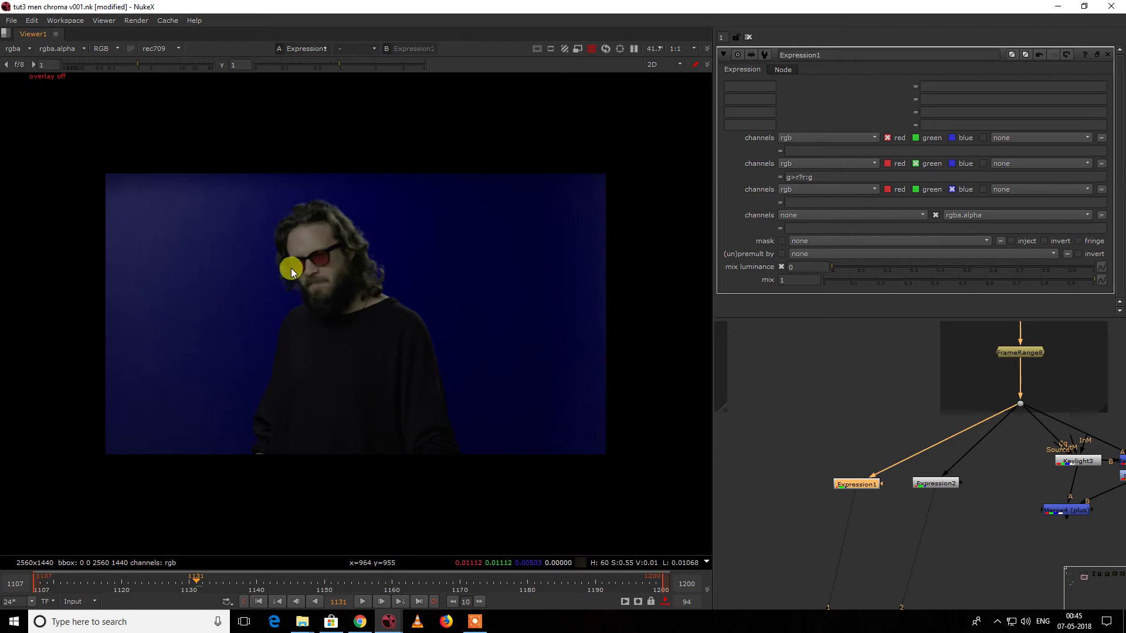
scroll(291, 269, "up", 6)
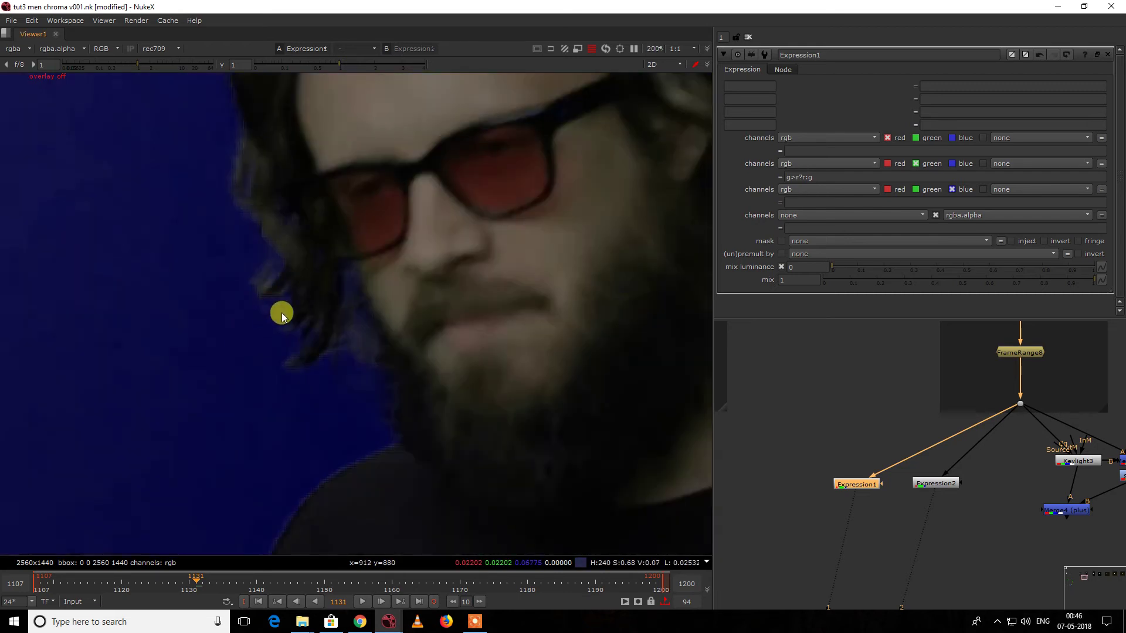
left_click_drag(976, 391, 1030, 413)
key("2")
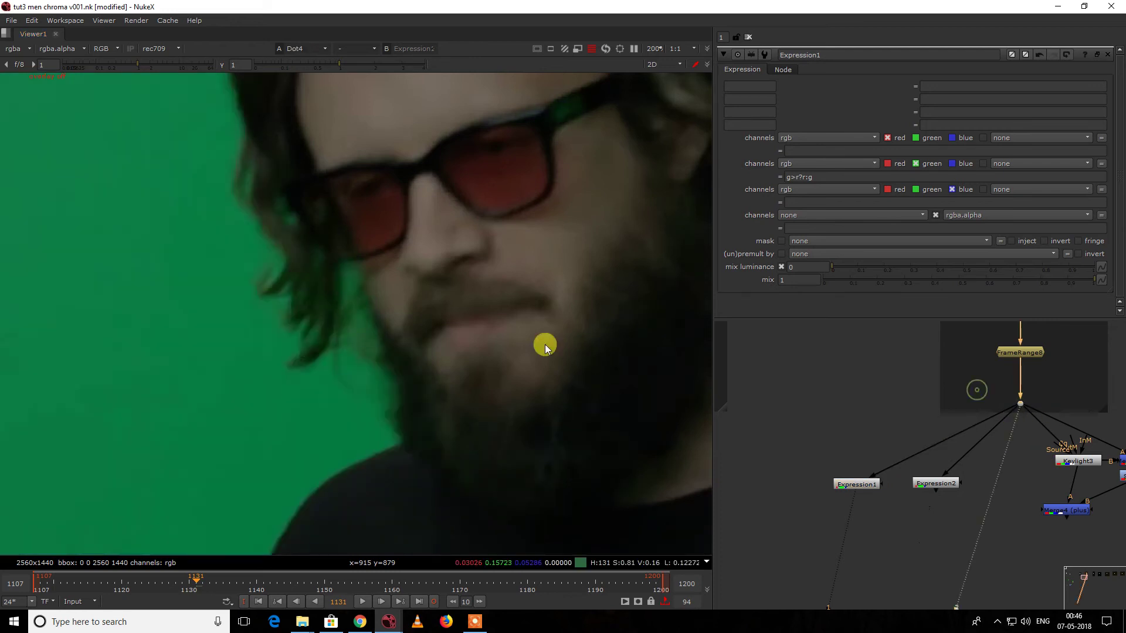
left_click(857, 485)
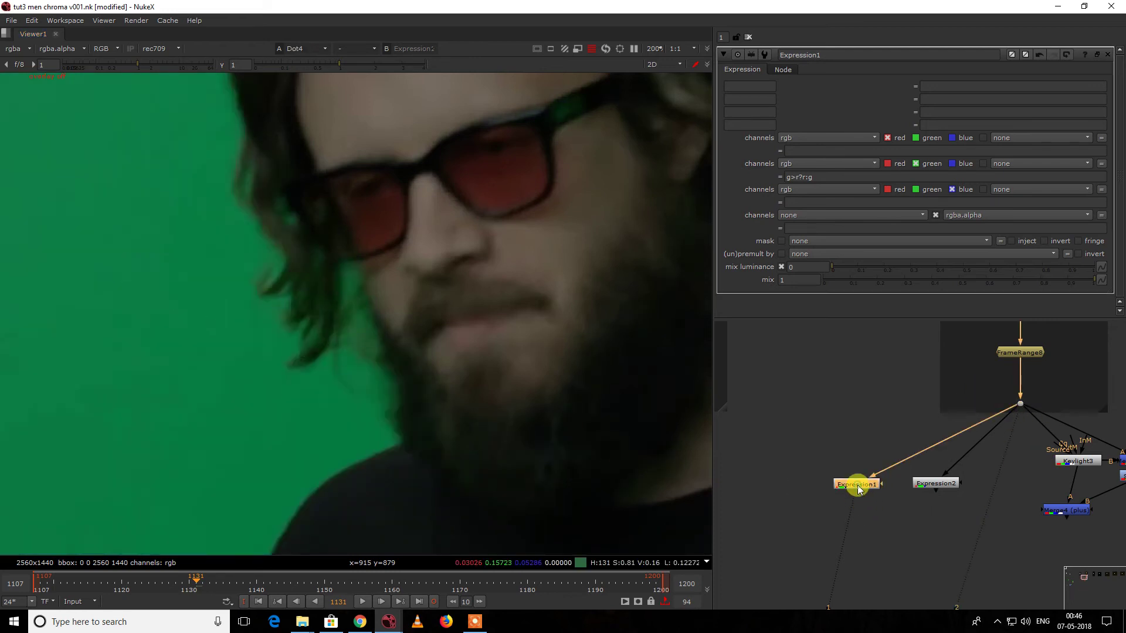
key("1")
- Add a Keyer node, connect it to FrameRange8 and view its output
left_click(900, 376)
key("Tab")
type("keyer")
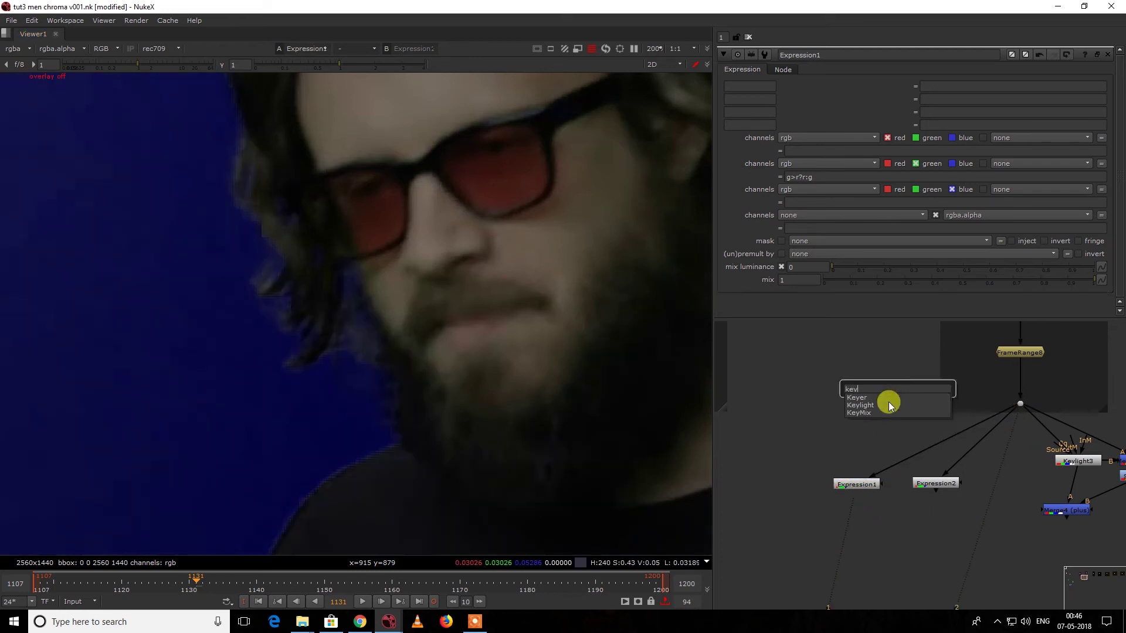
key("Return")
left_click_drag(885, 367, 1029, 354)
left_click(897, 392)
key("1")
- Invert the luminance key while checking its alpha and lower the range's B point to about 0.15
key("a")
key("a")
key("a")
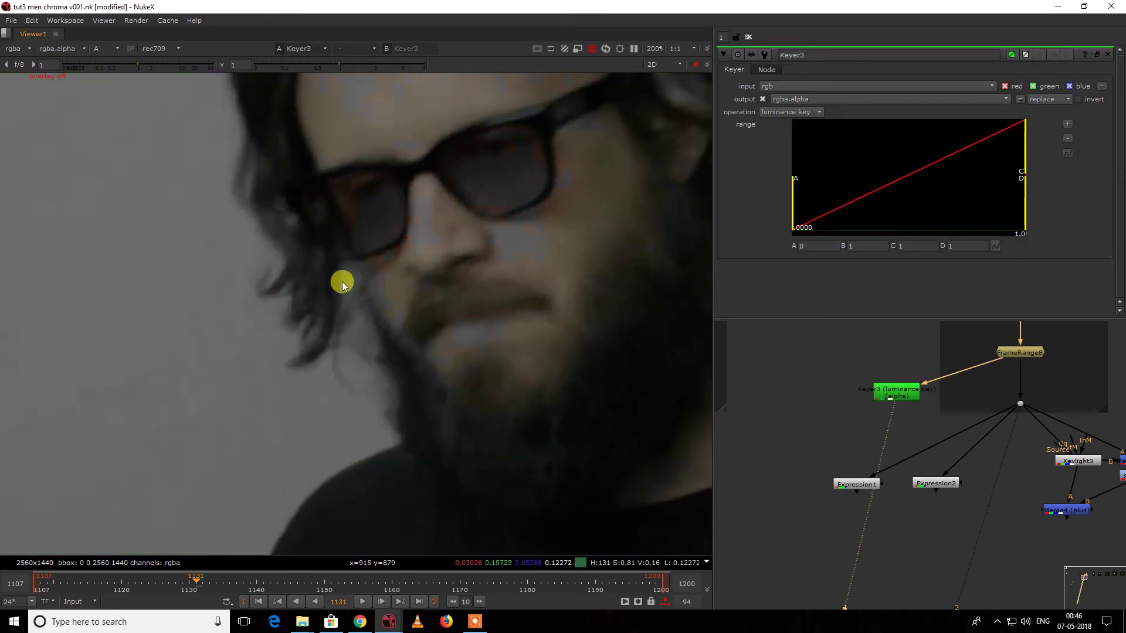
left_click(1095, 100)
left_click_drag(1023, 171, 877, 183)
key("a")
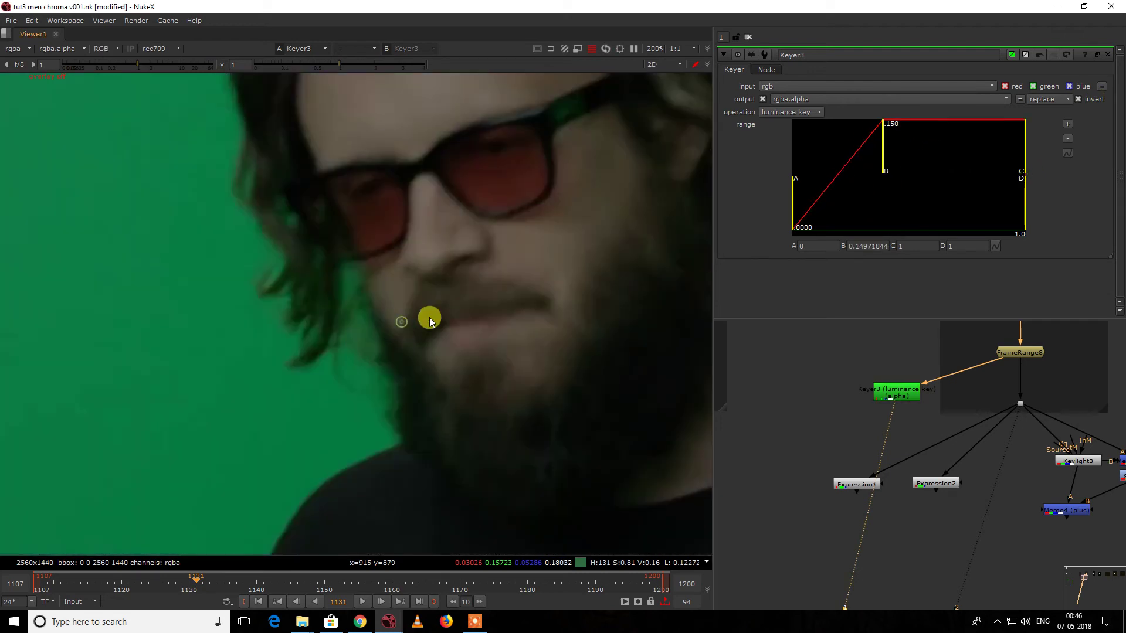
- Add a Premult node after the Keyer and rewire Expression1's input from the dot to the Premult
left_click(888, 397)
key("Tab")
type("grad")
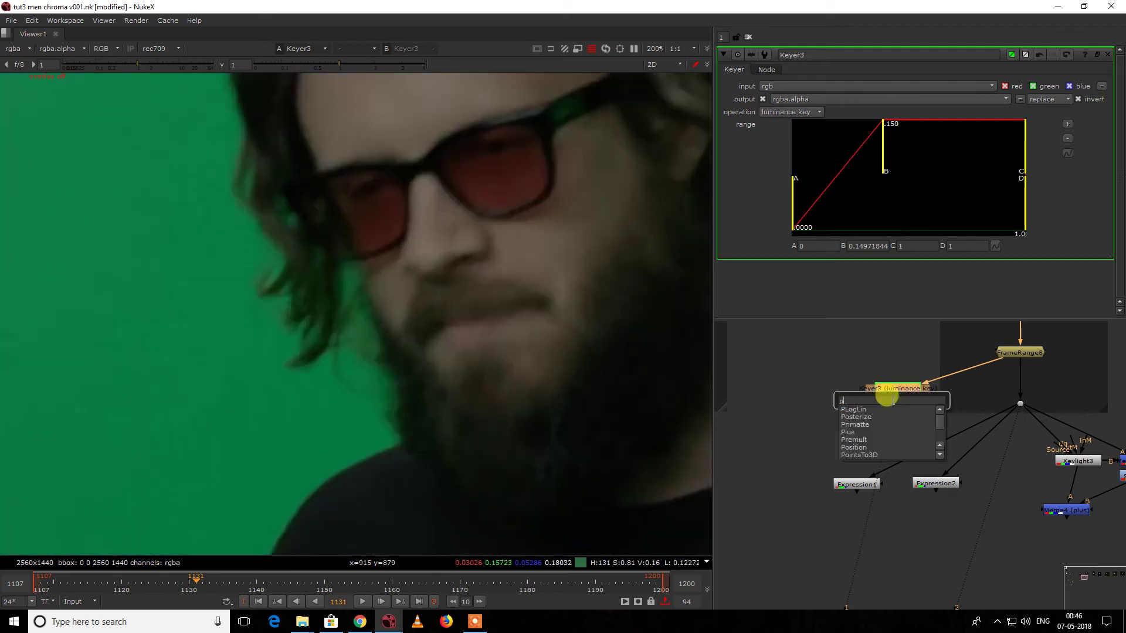
key("Return")
left_click_drag(999, 407, 892, 410)
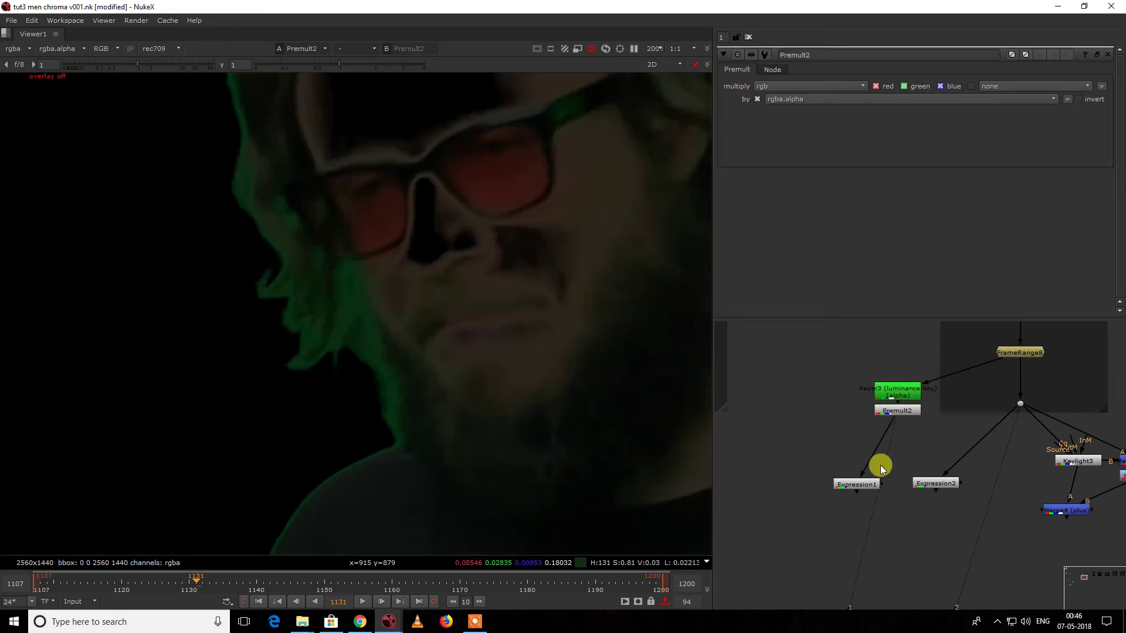
- Examine the spill in the man's hair in the Premult output and in the Expression1 output
left_click(887, 410)
scroll(346, 317, "up", 3)
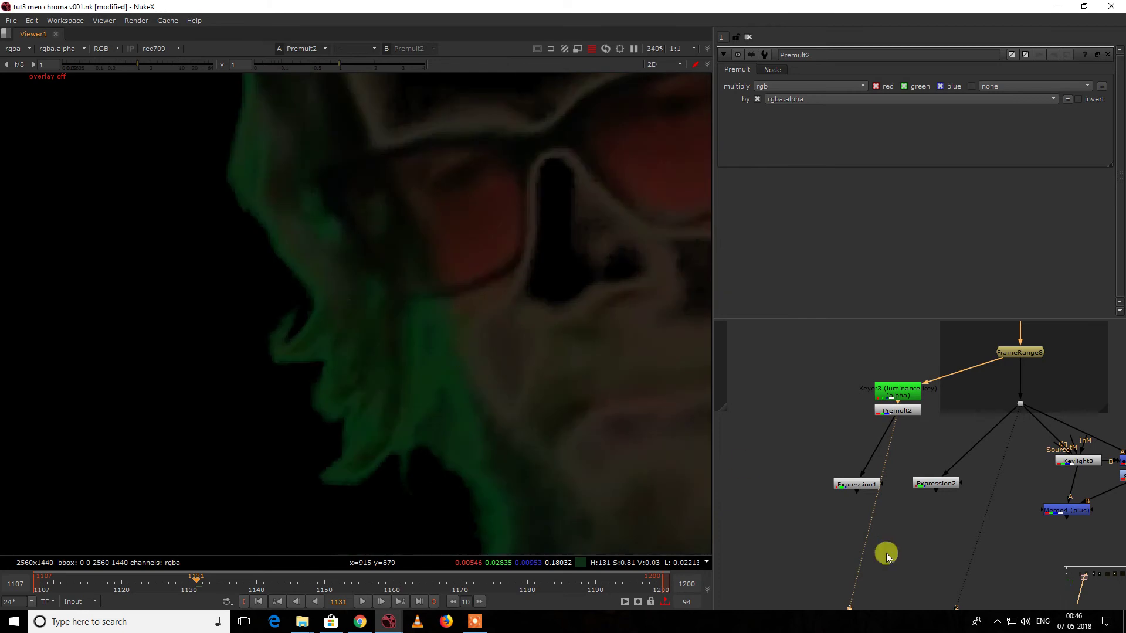
double_click(858, 490)
key("1")
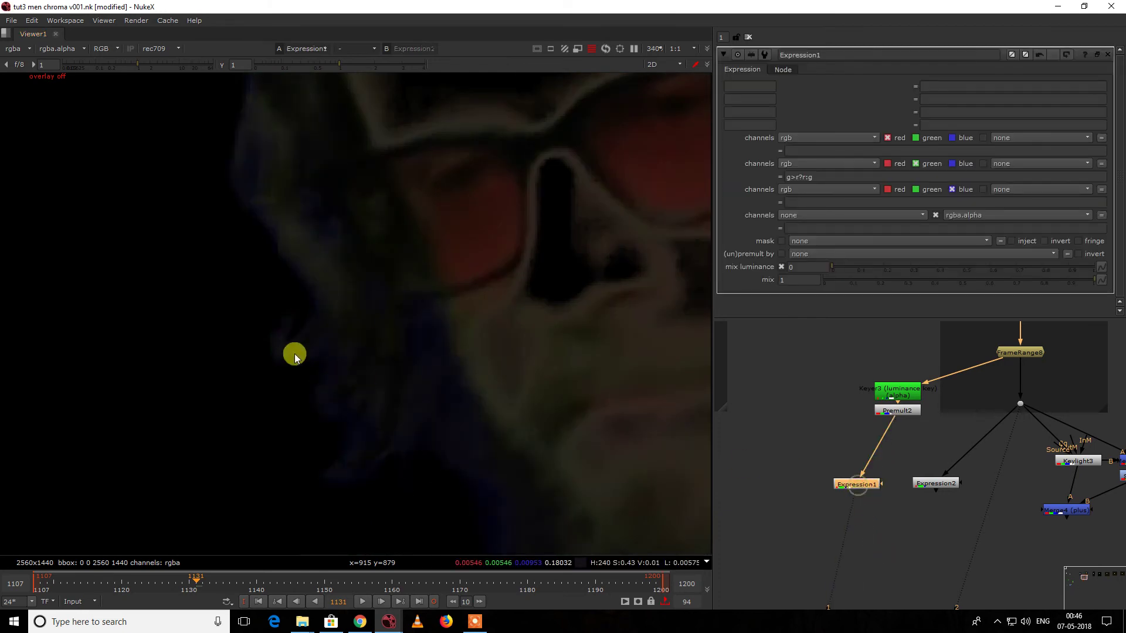
scroll(410, 340, "down", 5)
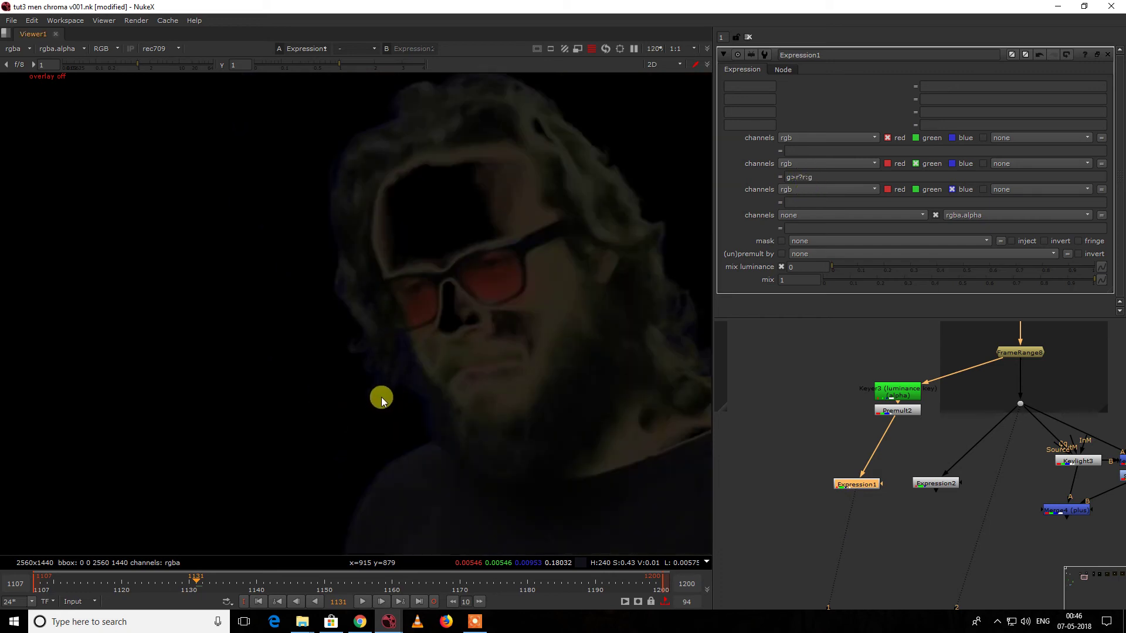
scroll(379, 387, "up", 4)
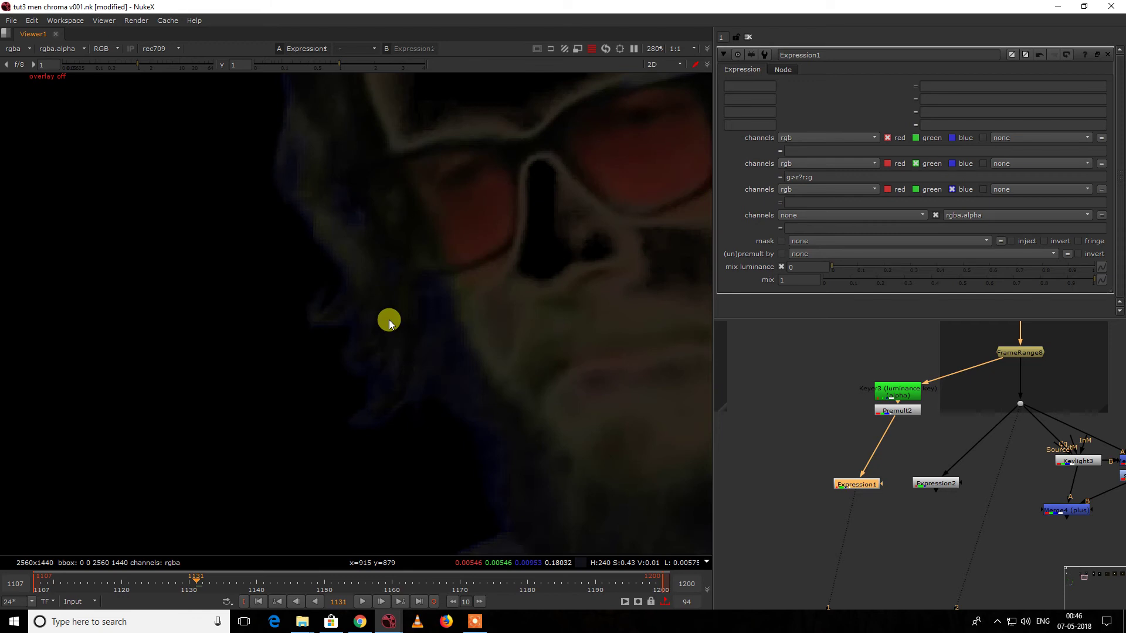
- View the full frame of Expression2 and rewire its input from the dot to the Premult node
left_click(936, 483)
key("1")
key("a")
key("f")
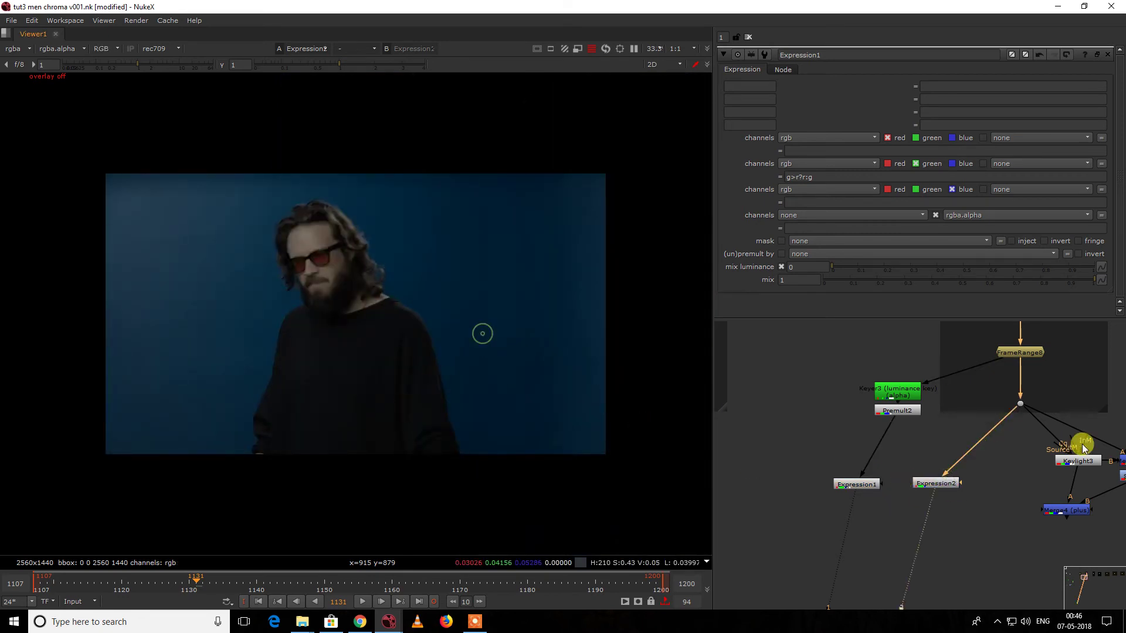
left_click_drag(1015, 410, 897, 413)
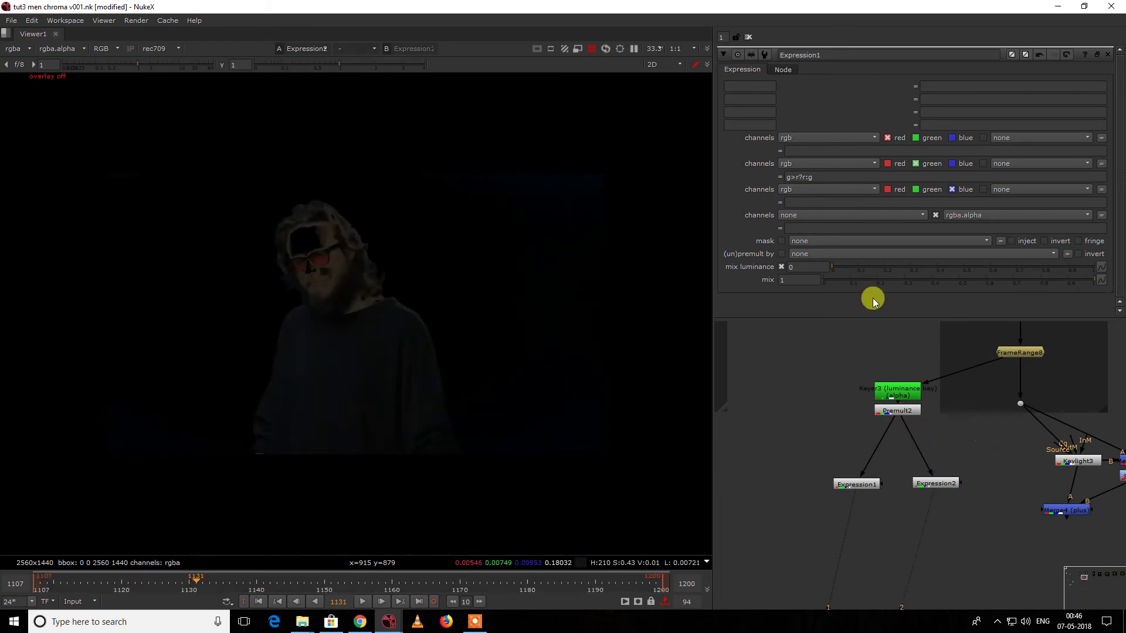
- Compare the premultiplied Expression1 and Expression2 outputs close up around the man's head
left_click(872, 485)
key("1")
left_click(933, 484)
key("2")
scroll(327, 311, "up", 5)
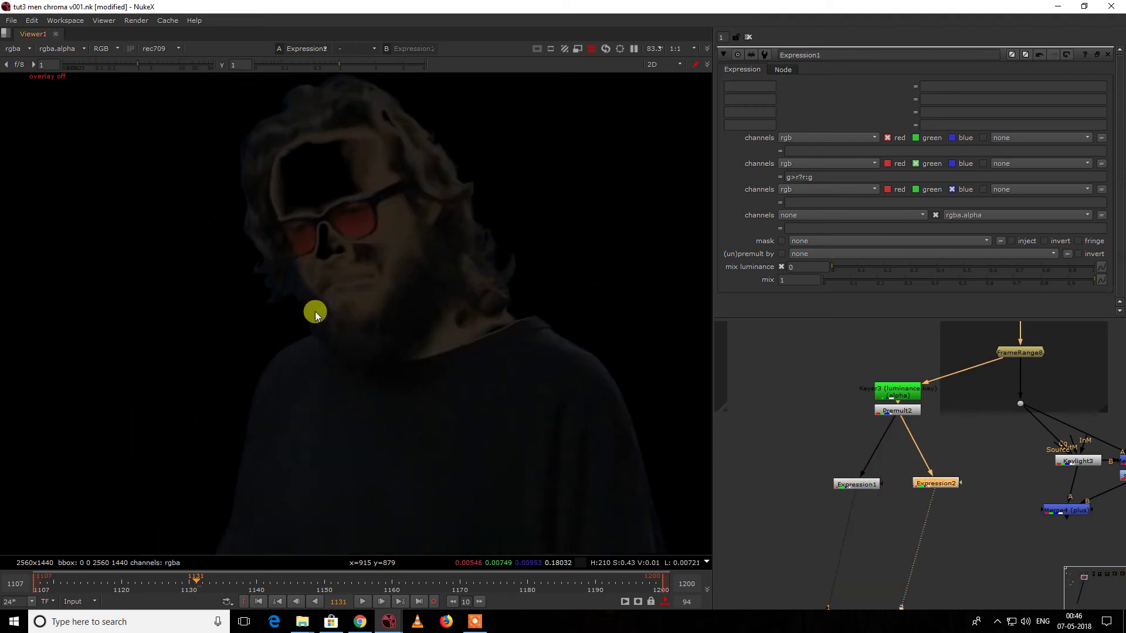
key("1")
scroll(315, 315, "up", 1)
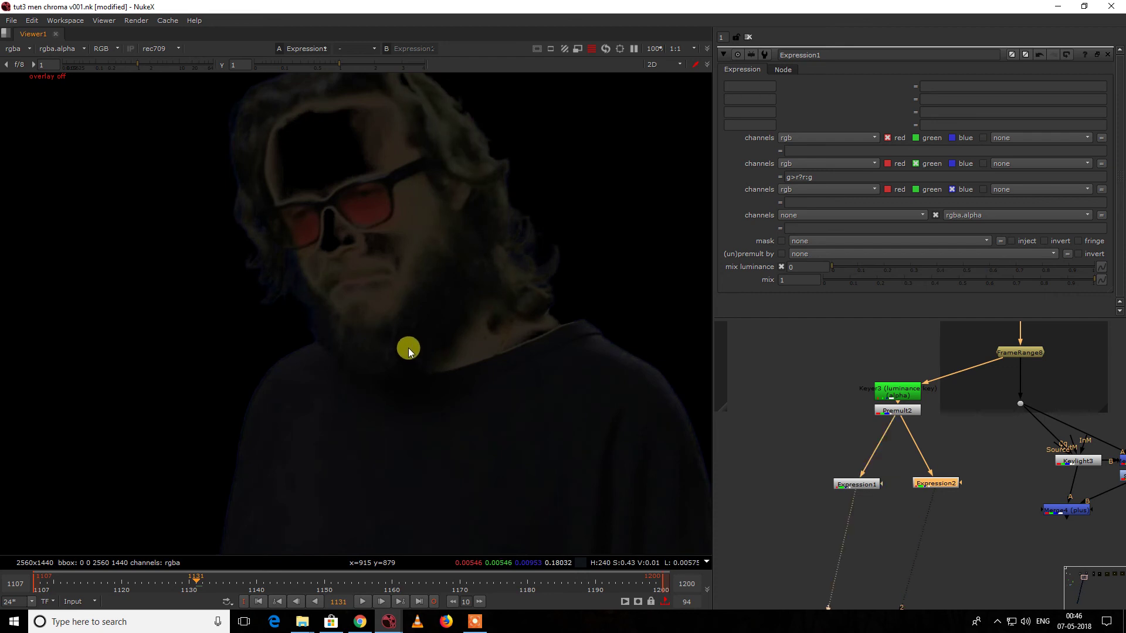
- Compare the Expression1 and Expression2 outputs and view the full frame of Expression2
left_click(853, 487)
left_click(935, 484)
key("2")
scroll(462, 327, "down", 6)
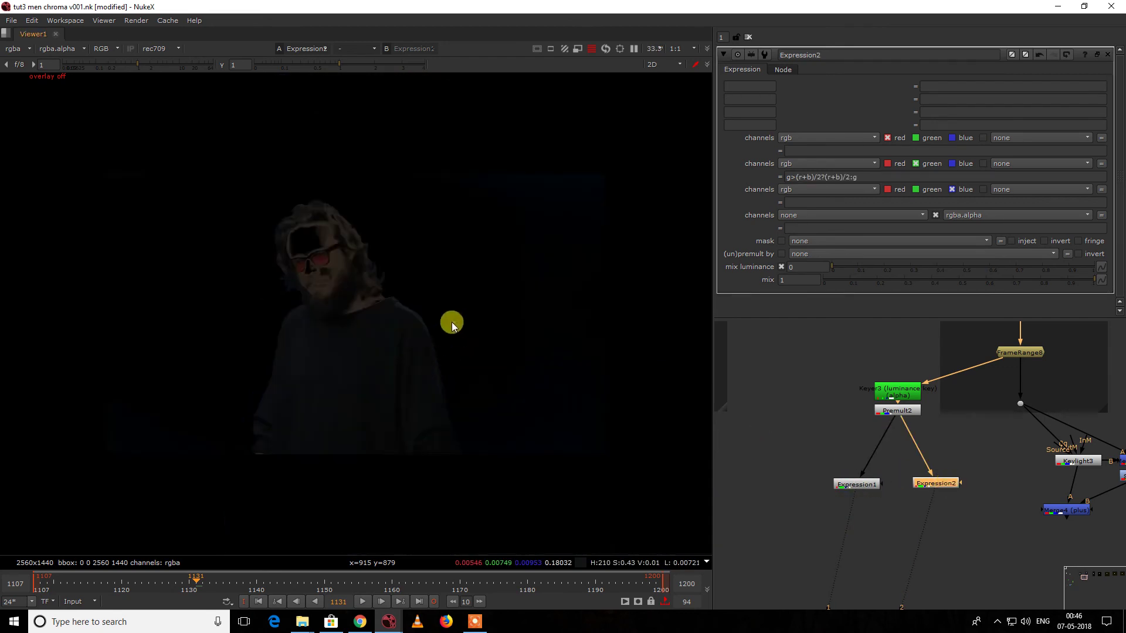
scroll(768, 428, "down", 2)
- Tidy the despill branch by repositioning the Keylight, the plus Merge and the Saturation node
key("space")
middle_click_drag(838, 425, 721, 406)
scroll(720, 406, "up", 3)
left_click_drag(786, 455, 724, 453)
left_click_drag(767, 518, 724, 521)
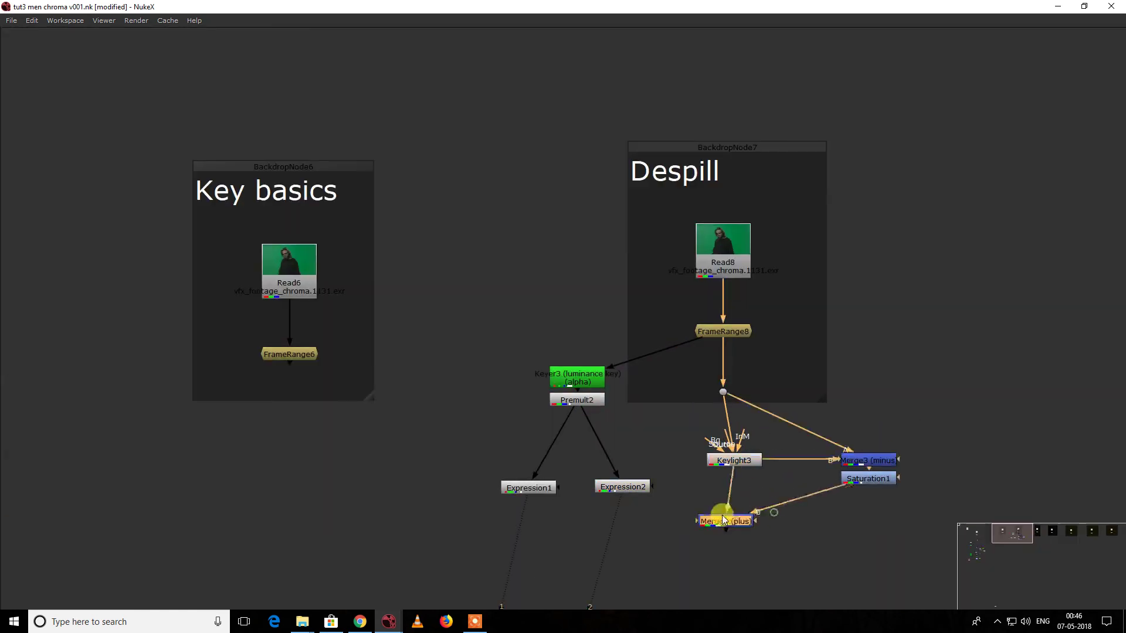
left_click_drag(868, 479, 870, 504)
middle_click_drag(931, 400, 874, 400)
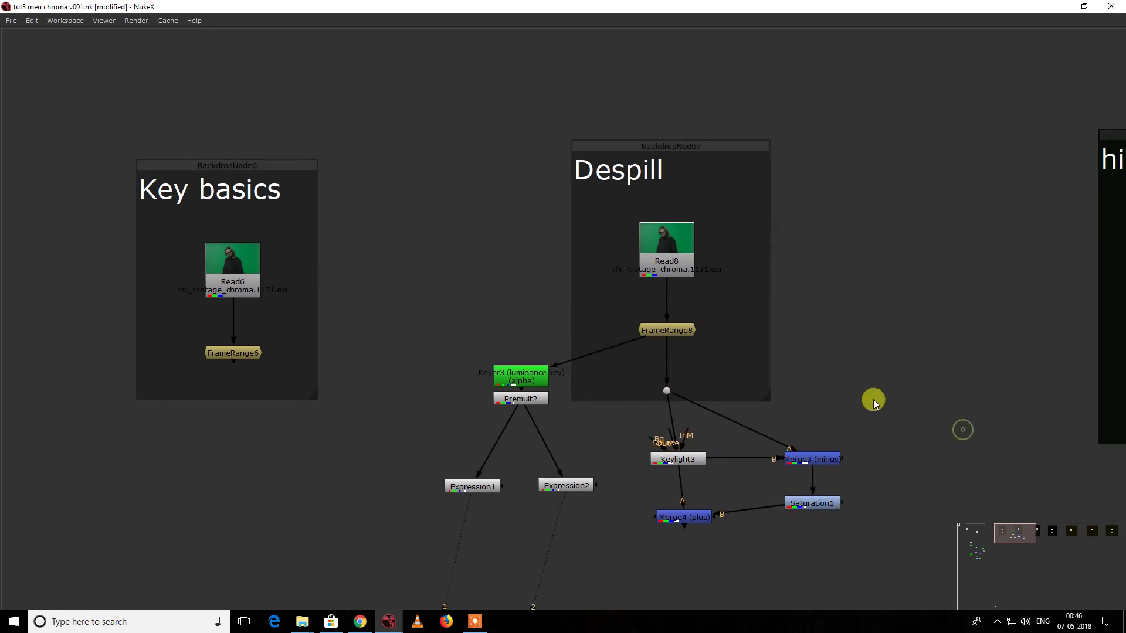
- Add a HueCorrect node beside the despill branch, connect its input to the dot under FrameRange8 and view its output
key("Tab")
type("hue")
left_click(886, 413)
left_click_drag(881, 382, 640, 376)
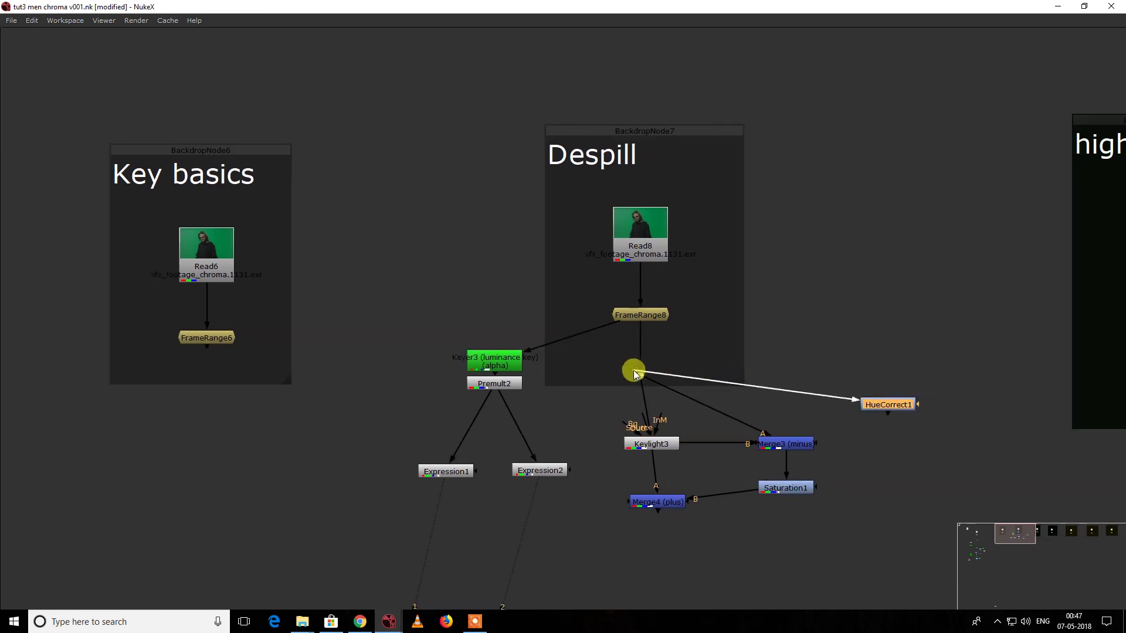
scroll(899, 403, "down", 3)
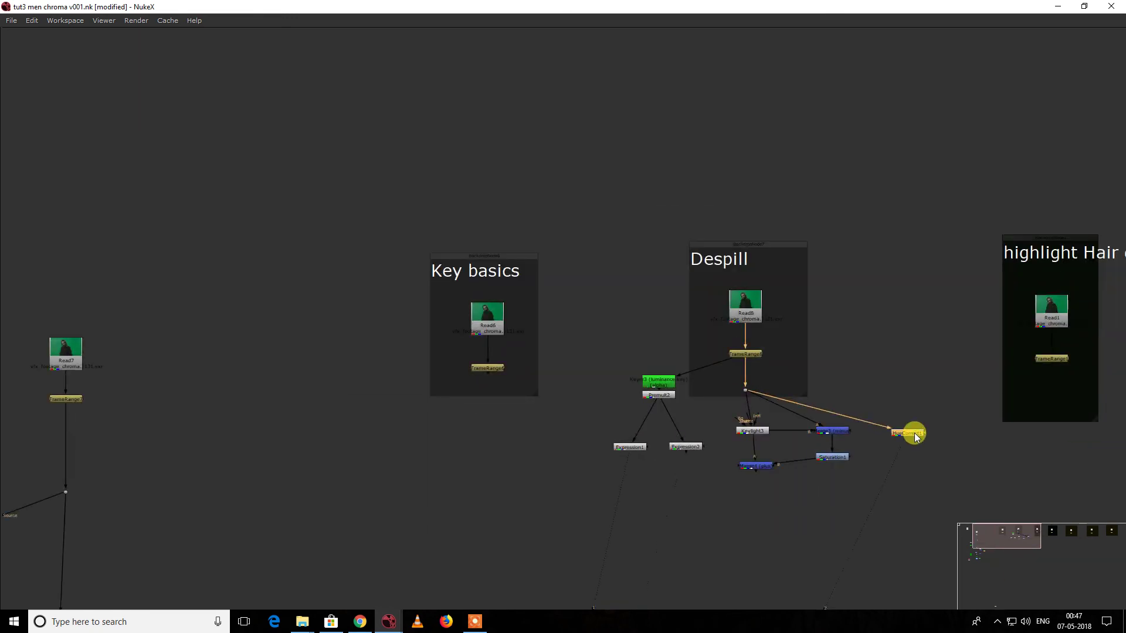
key("space")
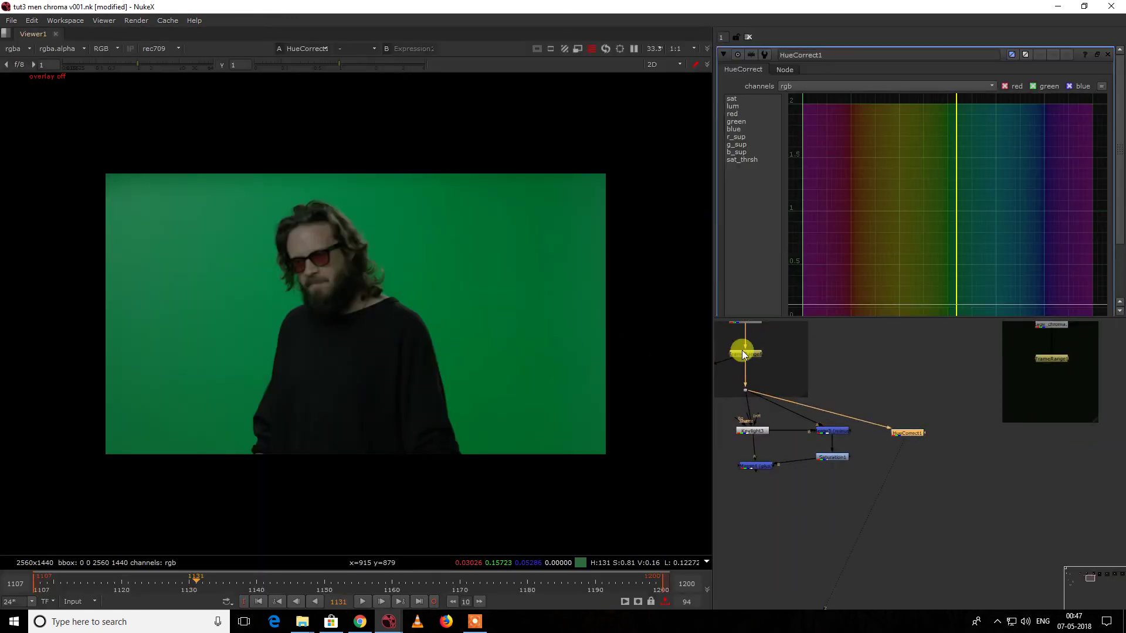
scroll(898, 434, "up", 3)
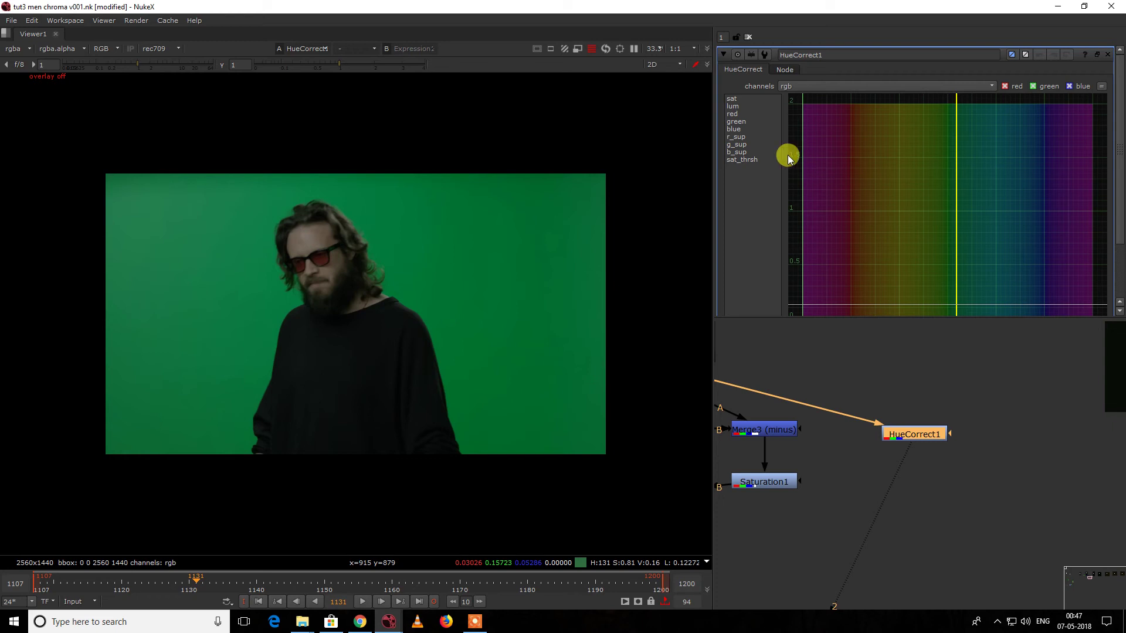
- Lower the green-hue point of HueCorrect1's g_sup curve to suppress the green in the footage
left_click(748, 144)
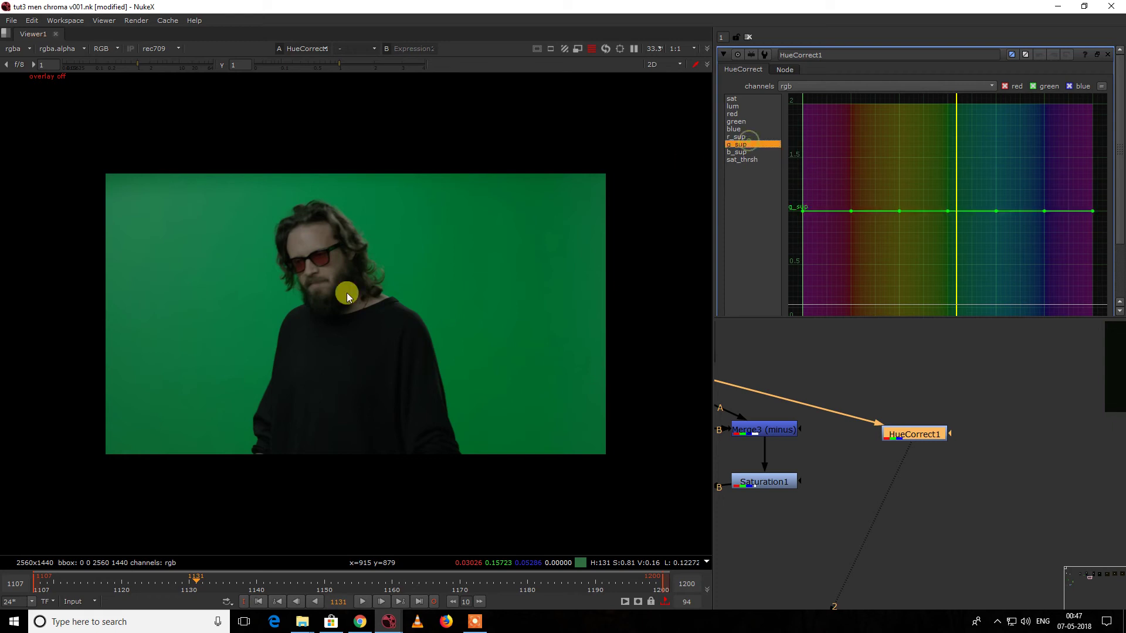
scroll(315, 263, "up", 10)
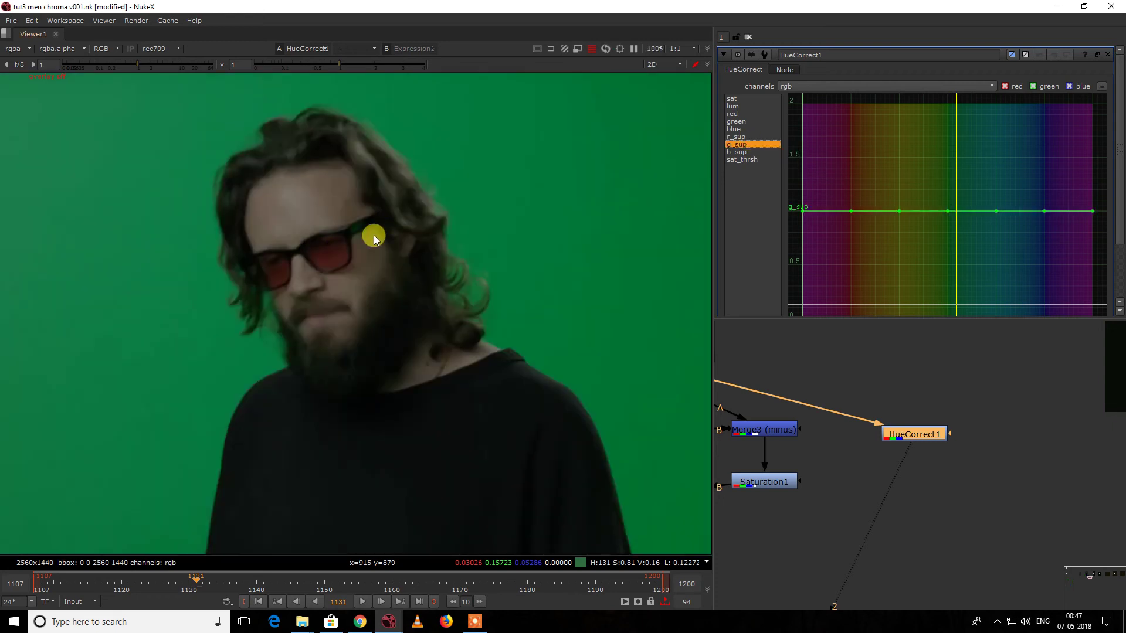
scroll(305, 203, "down", 8)
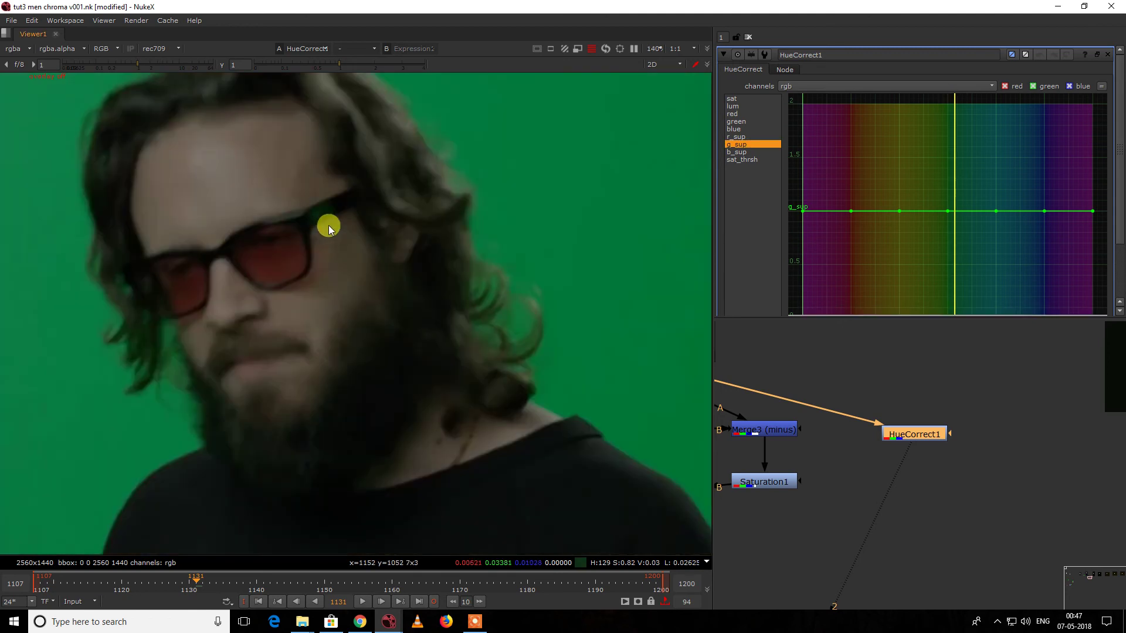
left_click_drag(909, 175, 947, 268)
- Lower the green-hue point of HueCorrect1's sat curve to about 0.5
left_click(947, 211)
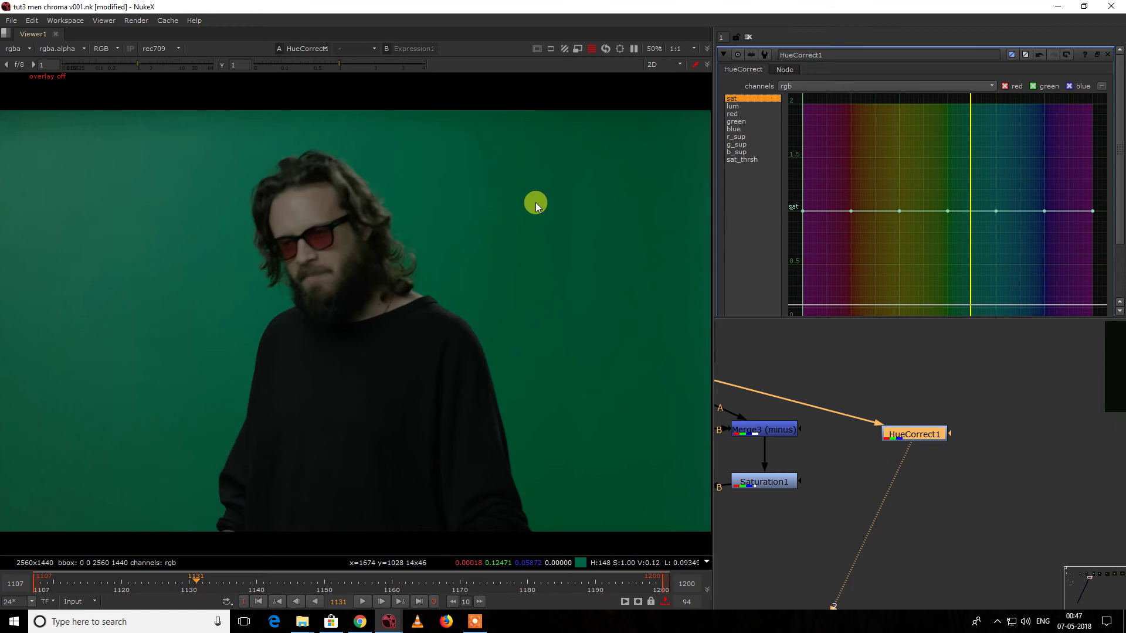
left_click(952, 212)
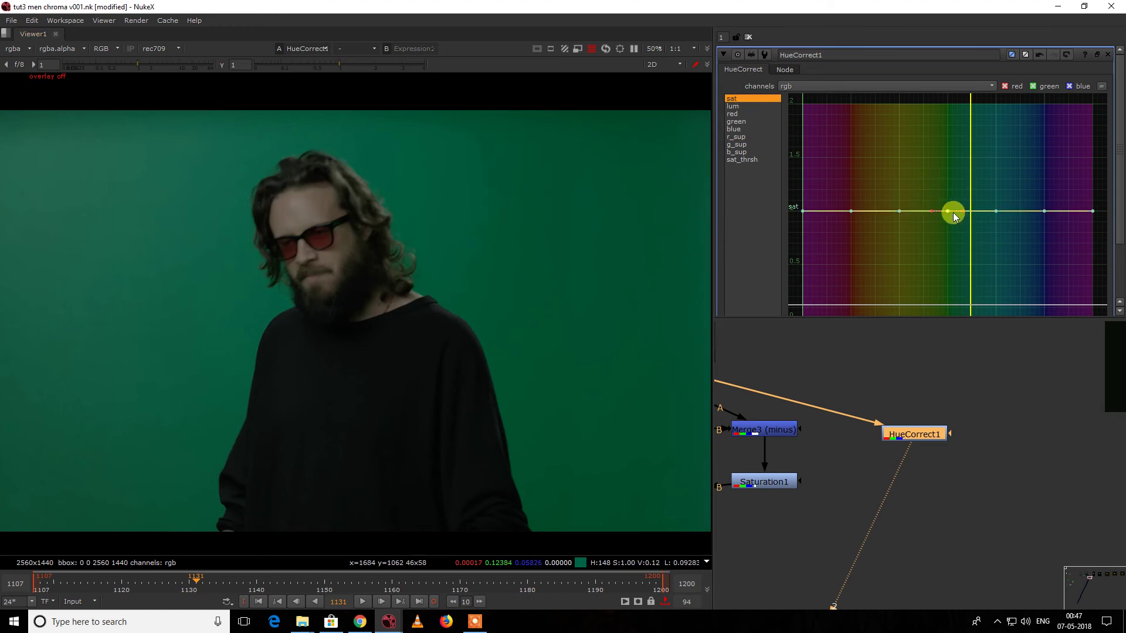
left_click_drag(951, 210, 987, 251)
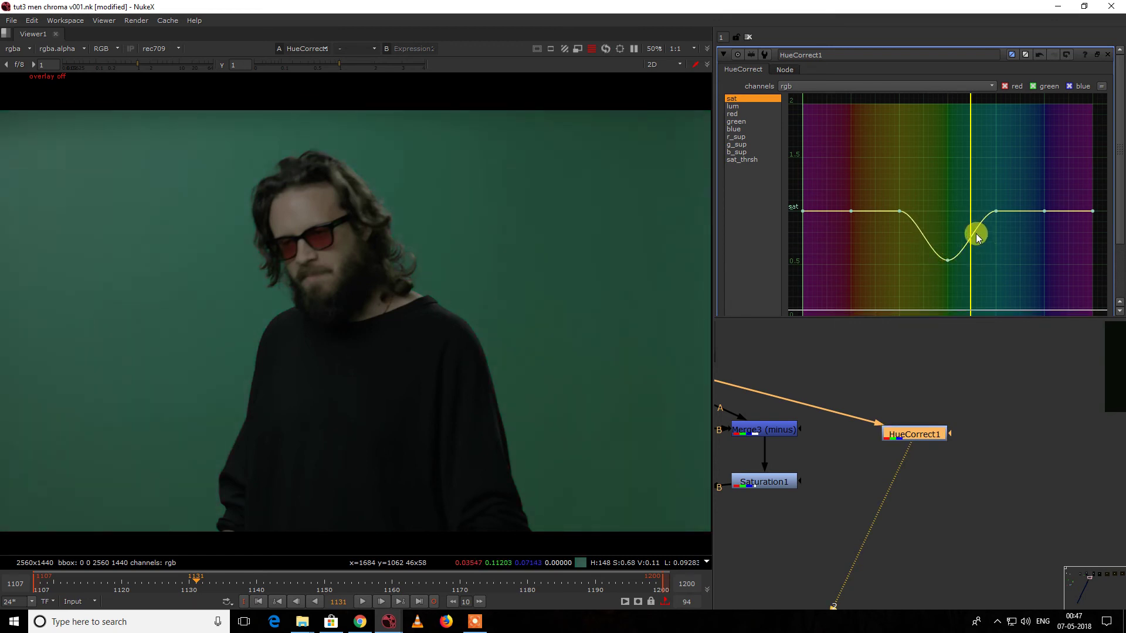
- Add a point on the sat curve at the screen's sampled hue and lower it to the bottom of the graph
right_click(975, 233)
right_click(969, 238)
right_click(971, 238)
left_click(971, 238)
left_click(970, 238, "ctrl+alt")
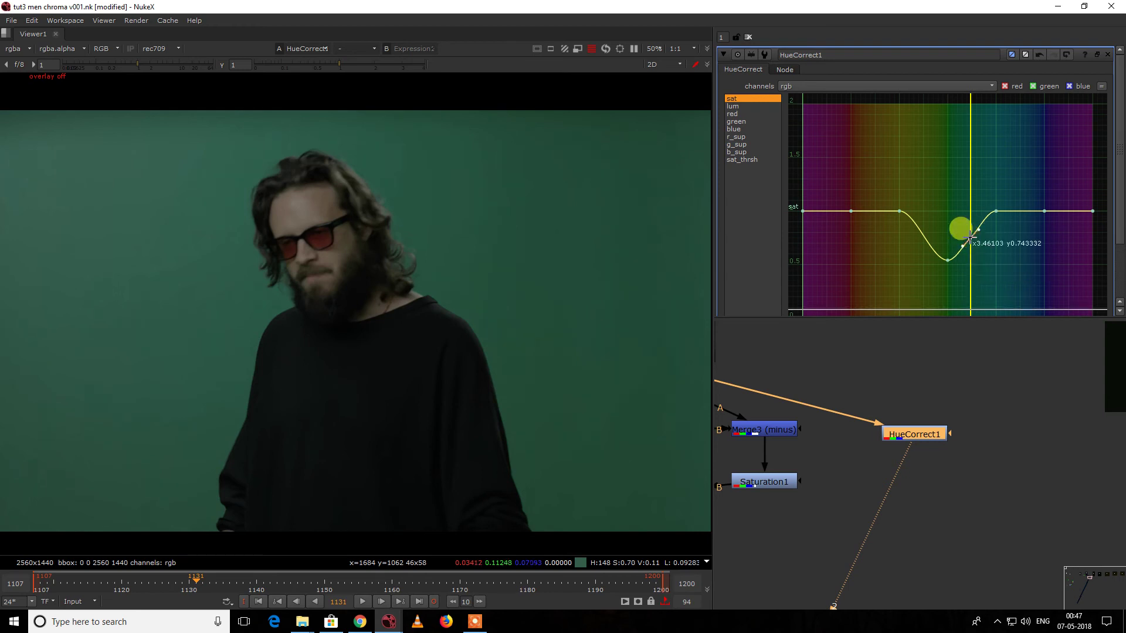
left_click_drag(970, 239, 965, 318)
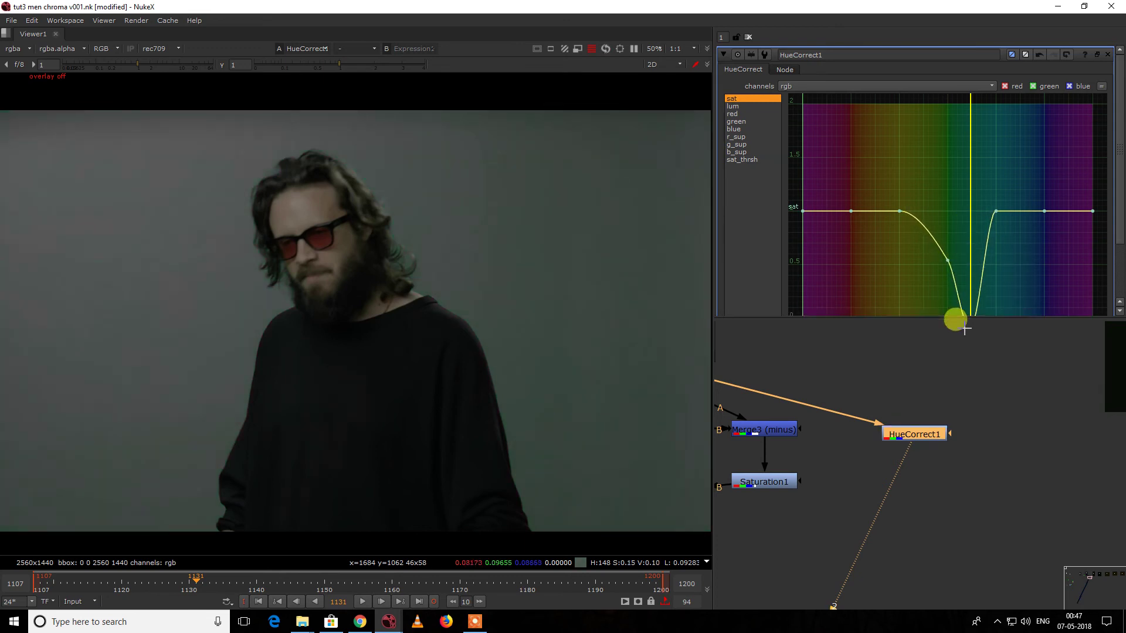
- Inspect the green spill in the hair close up and lower the sat curve's green-hue point to about 0.3
scroll(492, 283, "down", 3)
scroll(407, 301, "up", 10)
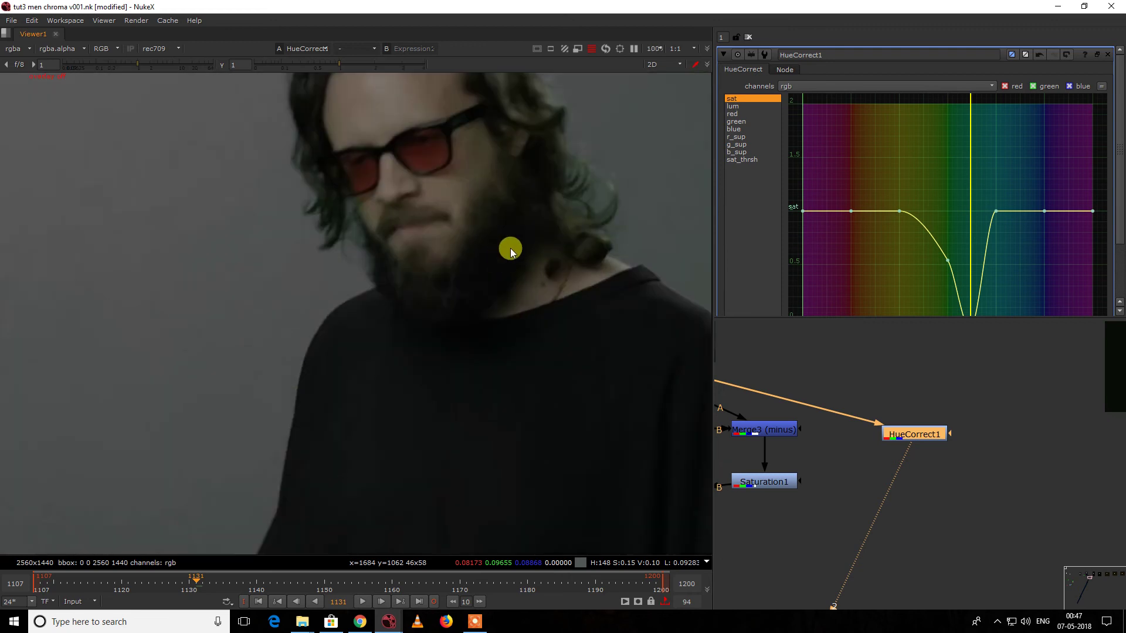
scroll(389, 315, "down", 8)
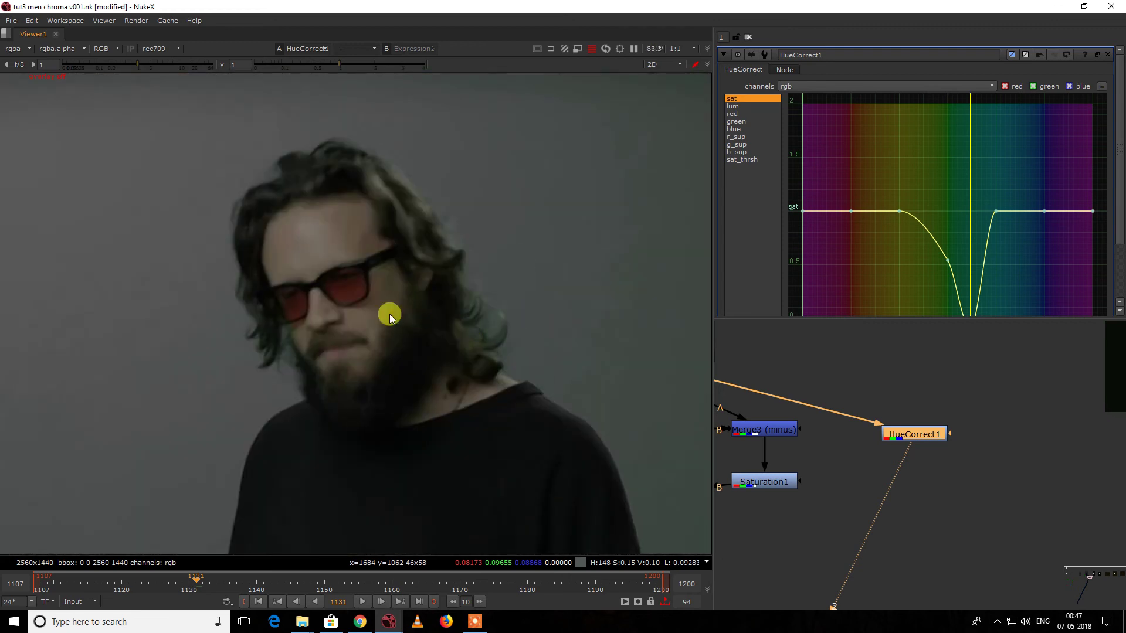
scroll(453, 311, "up", 11)
scroll(326, 423, "up", 5)
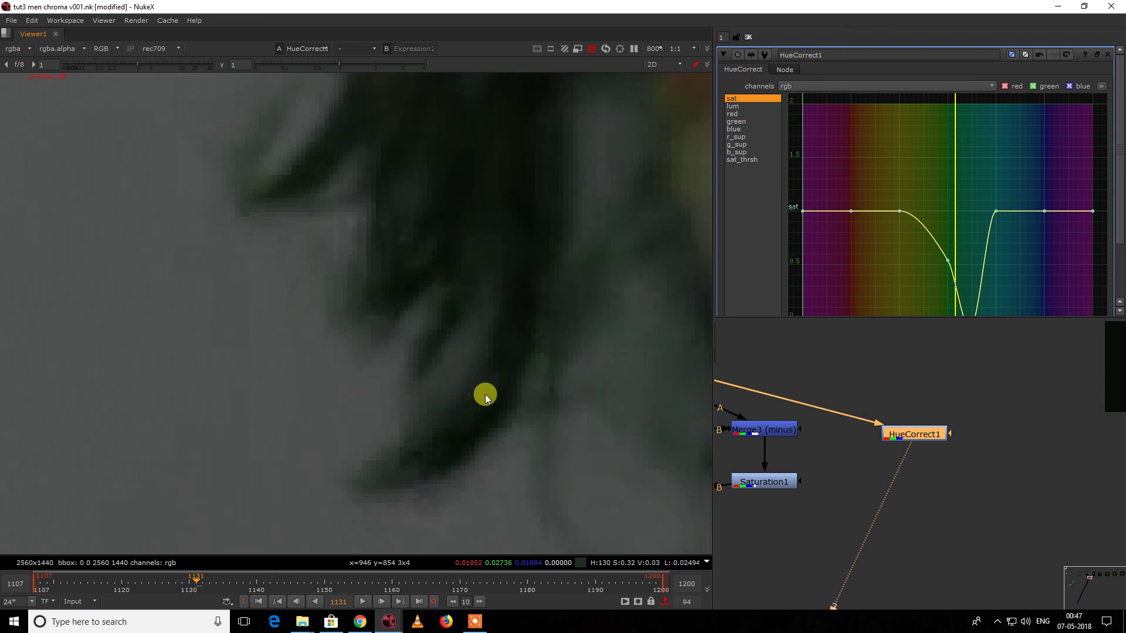
left_click_drag(945, 265, 945, 286)
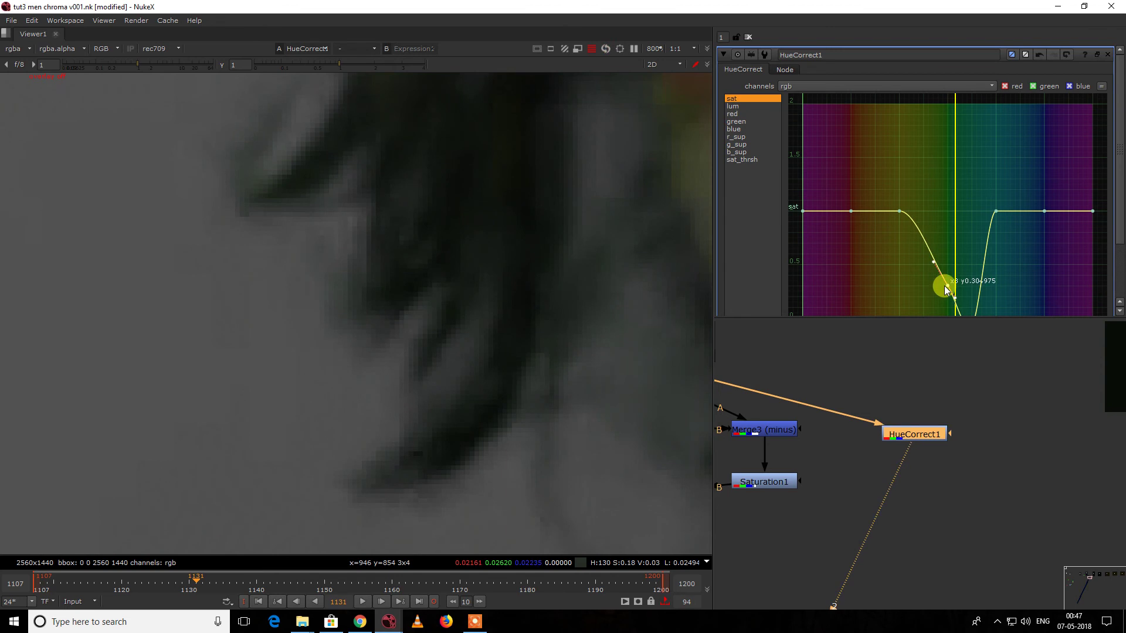
- Lower the green-hue point of the g_sup curve to about 0.27 and view the full frame
scroll(557, 259, "down", 8)
scroll(481, 272, "up", 5)
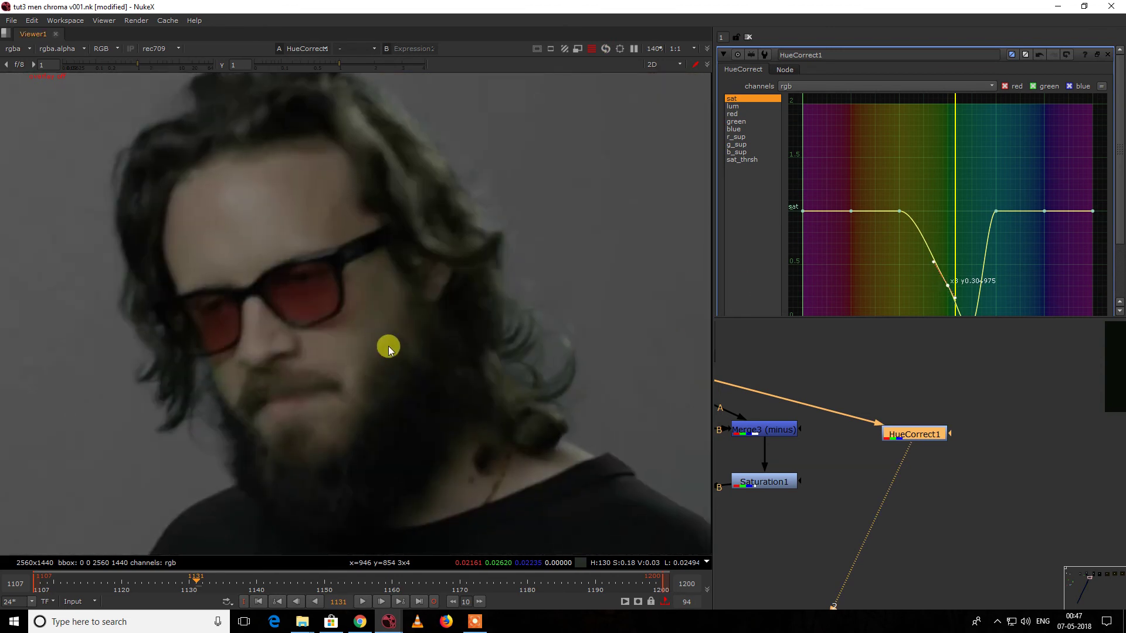
left_click(753, 145)
mouse_move(947, 271)
left_mouse_down()
mouse_move(937, 219)
mouse_move(950, 266)
mouse_move(943, 299)
mouse_move(948, 290)
left_mouse_up()
middle_click(521, 326)
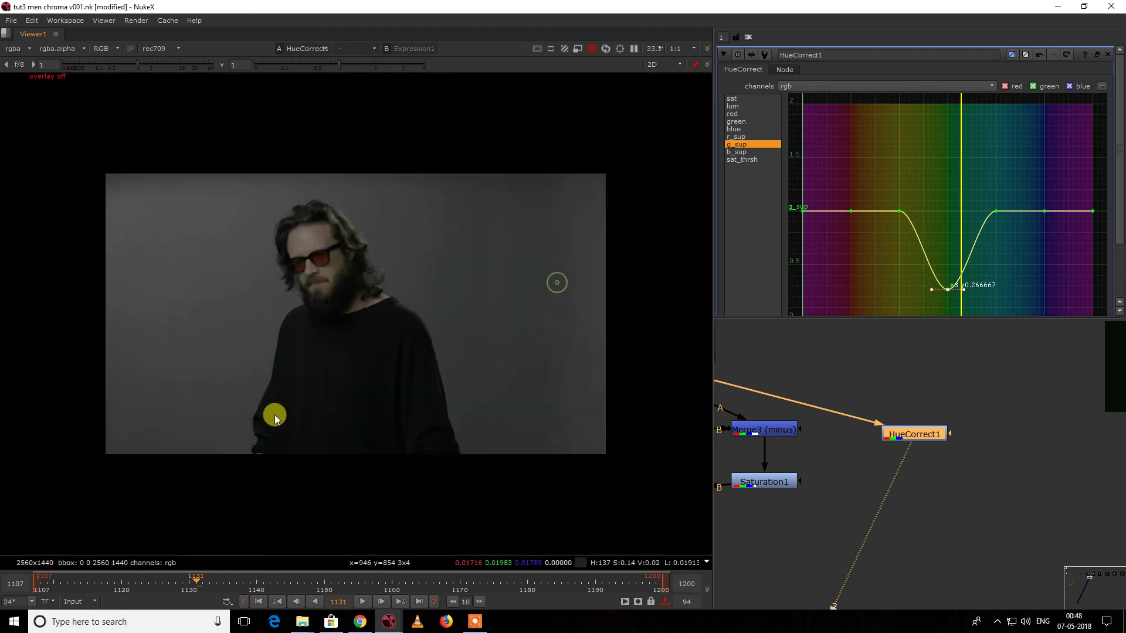
- Compare the image with HueCorrect1 disabled and enabled, in both colour and luminance display
left_click_drag(935, 432, 944, 456)
key("d")
key("d")
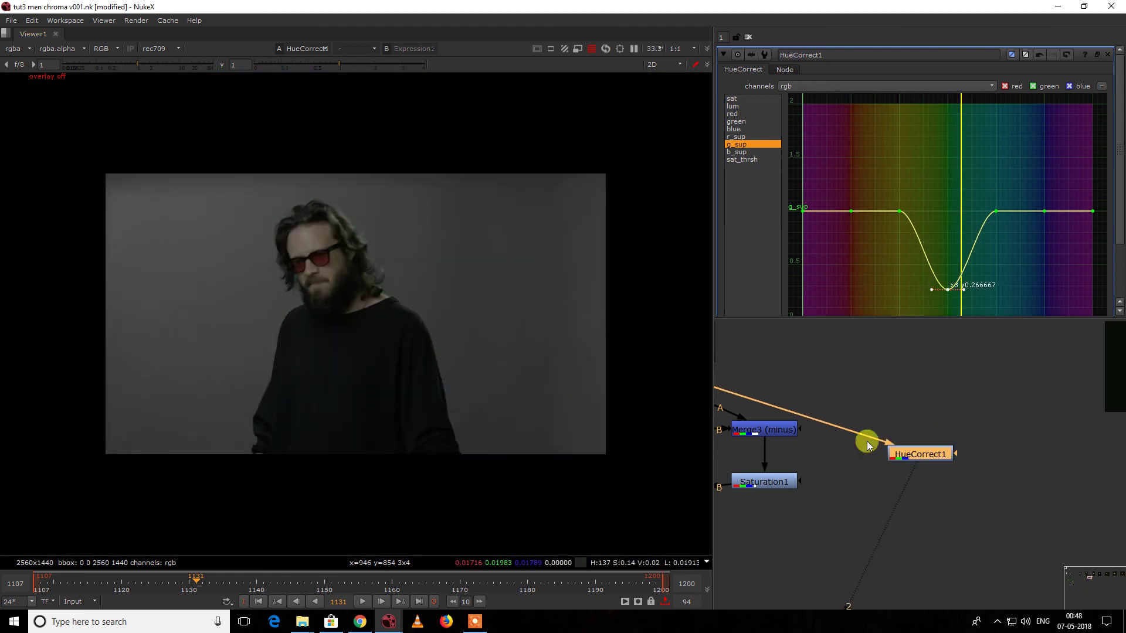
key("d")
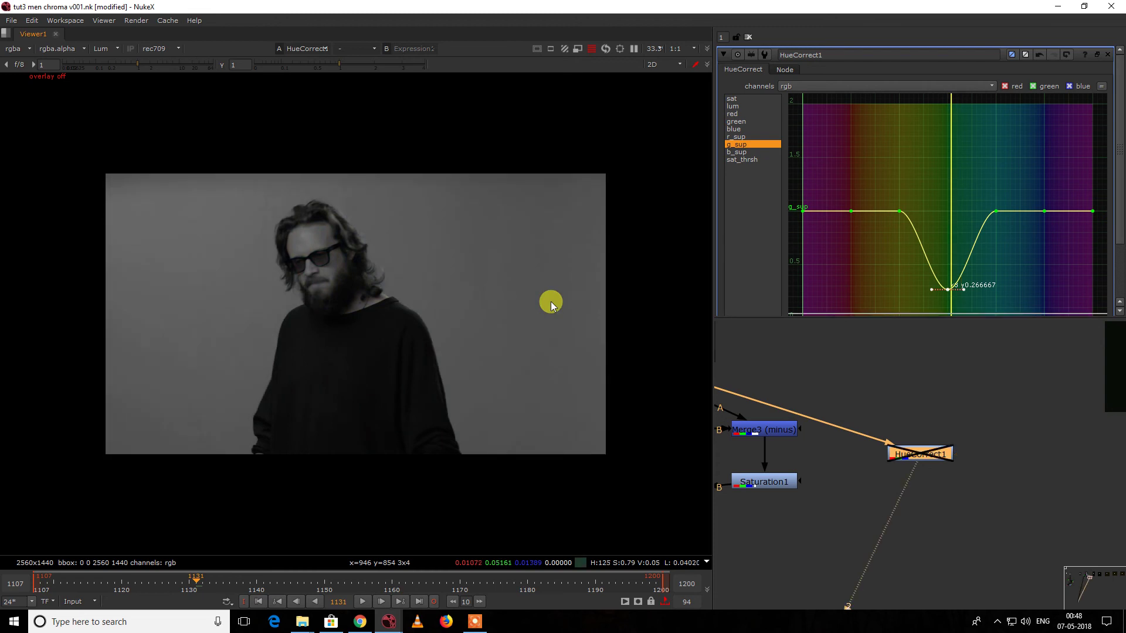
key("d")
key("d")
key("d")
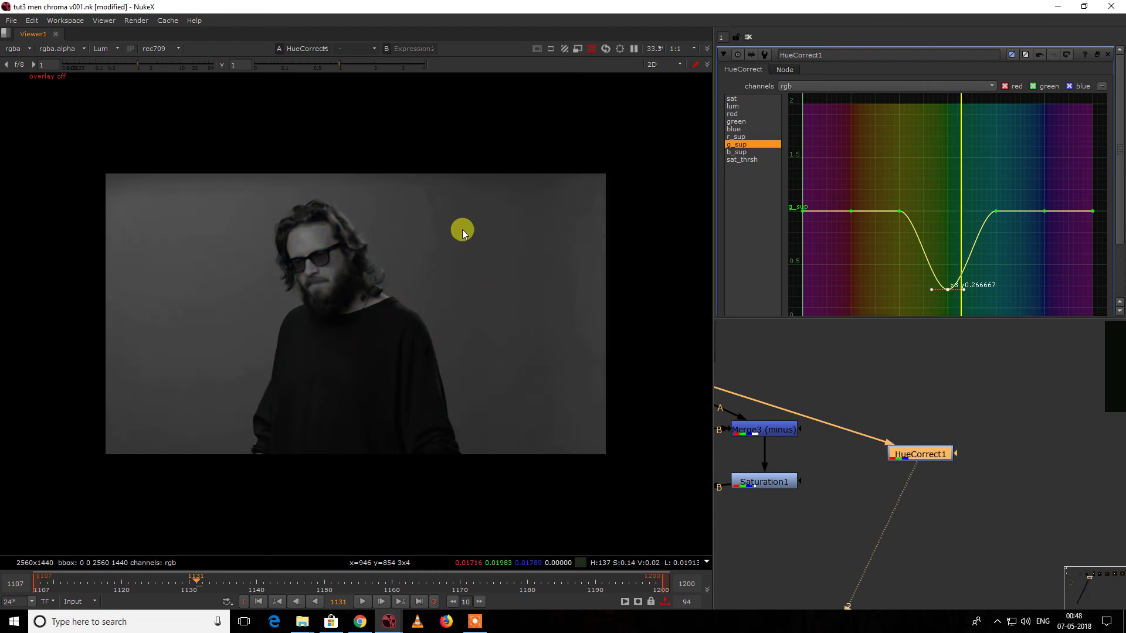
key("d")
key("d")
key("r")
key("r")
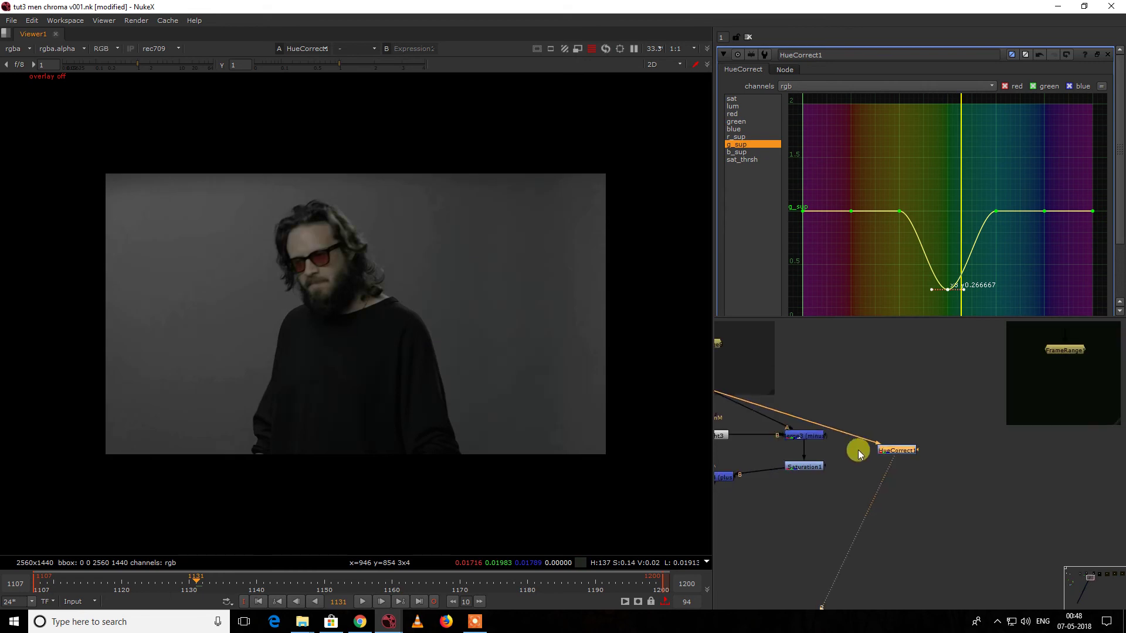
- View the two Expression outputs and rewire the inputs of Expression1 and Expression2 from the Premult node to the dot
scroll(809, 451, "down", 4)
scroll(801, 439, "up", 1)
left_click(744, 434)
key("1")
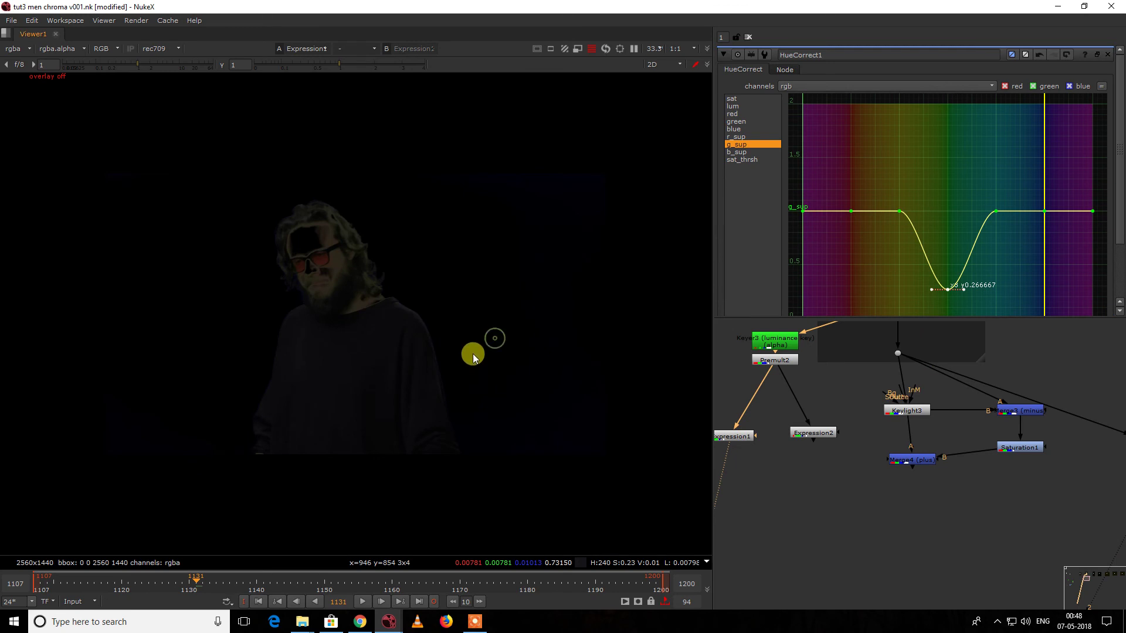
key("y")
left_click_drag(815, 434, 819, 438)
key("1")
mouse_move(892, 450)
middle_mouse_down()
mouse_move(809, 442)
mouse_move(897, 465)
middle_mouse_up()
left_click_drag(798, 410, 914, 387)
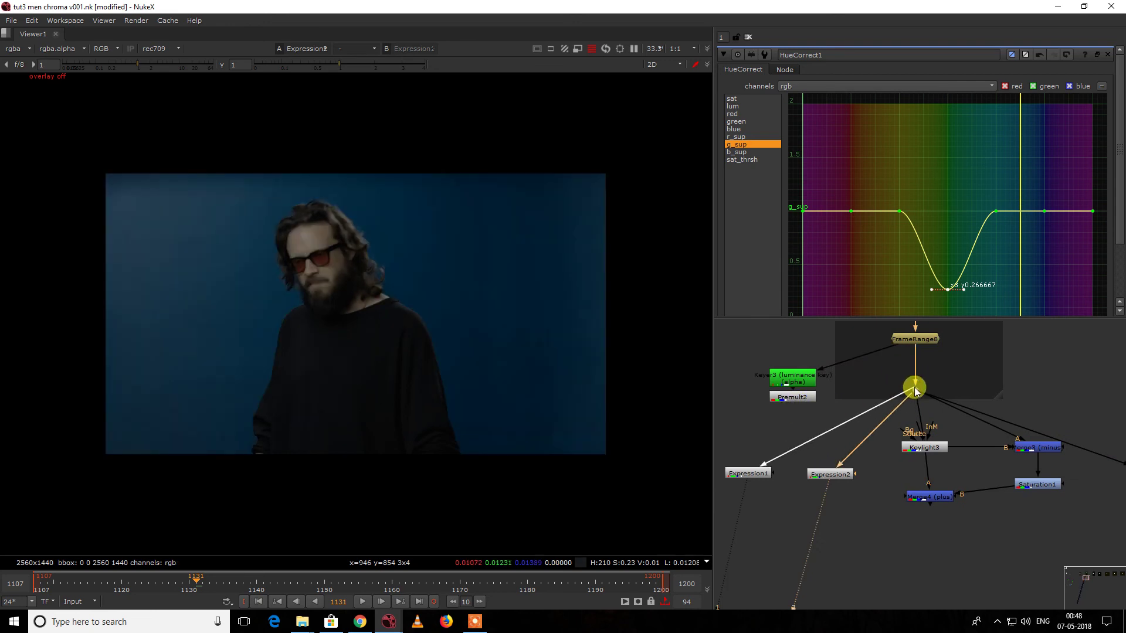
- Compare the despill results of Expression1, Expression2, the plus Merge and HueCorrect1 in the viewer
left_click(753, 474)
key("1")
middle_click_drag(854, 473, 812, 471)
left_click(792, 474)
key("2")
middle_click_drag(892, 494, 844, 492)
left_click(843, 493)
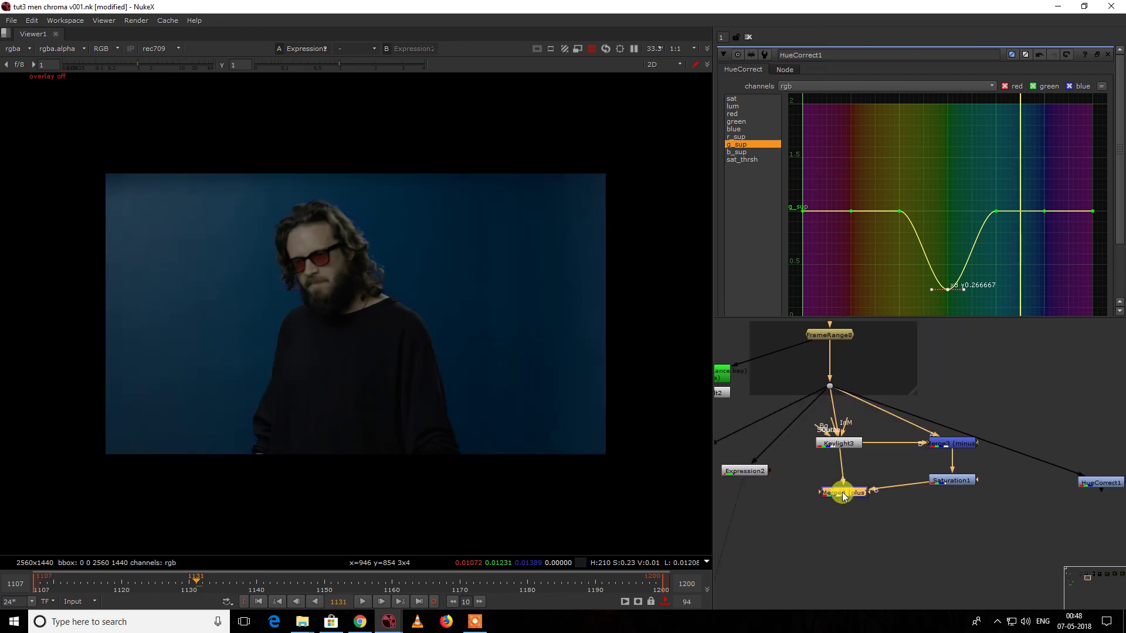
key("1")
middle_click_drag(942, 488, 826, 490)
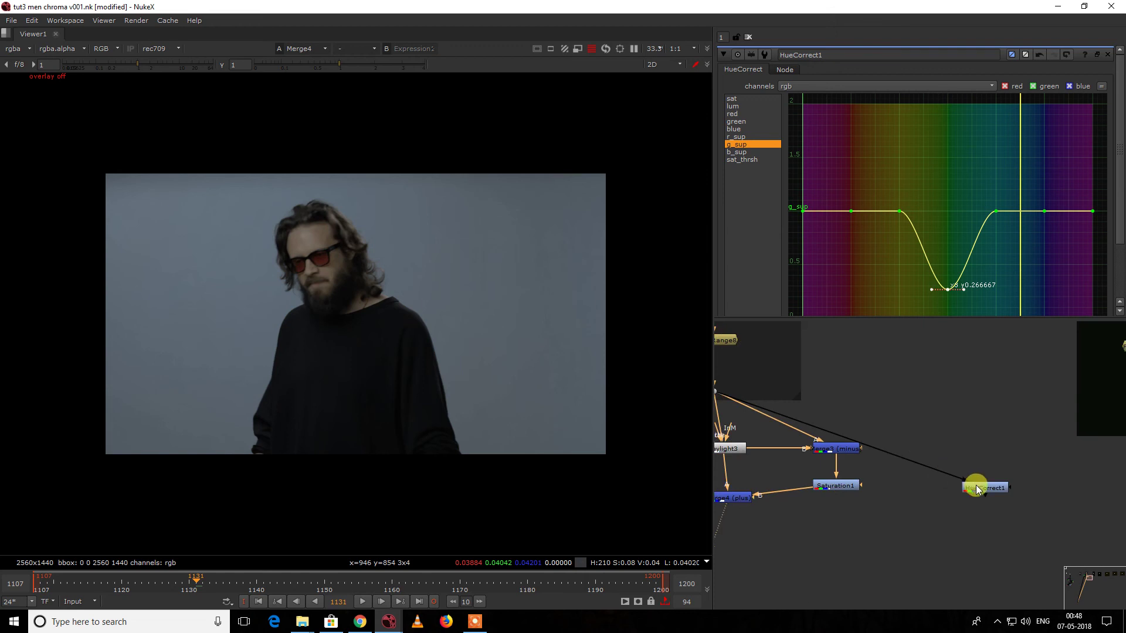
left_click_drag(977, 490, 979, 487)
key("1")
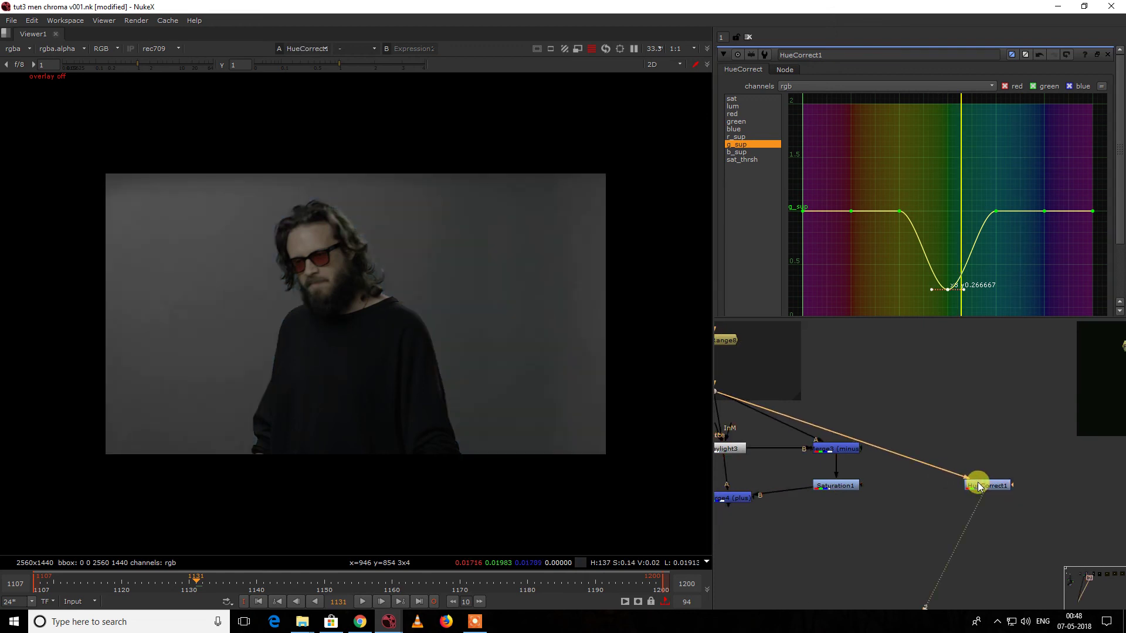
- Copy the minus Merge, Saturation and plus Merge nodes and paste the copies beside HueCorrect1
scroll(979, 486, "down", 3)
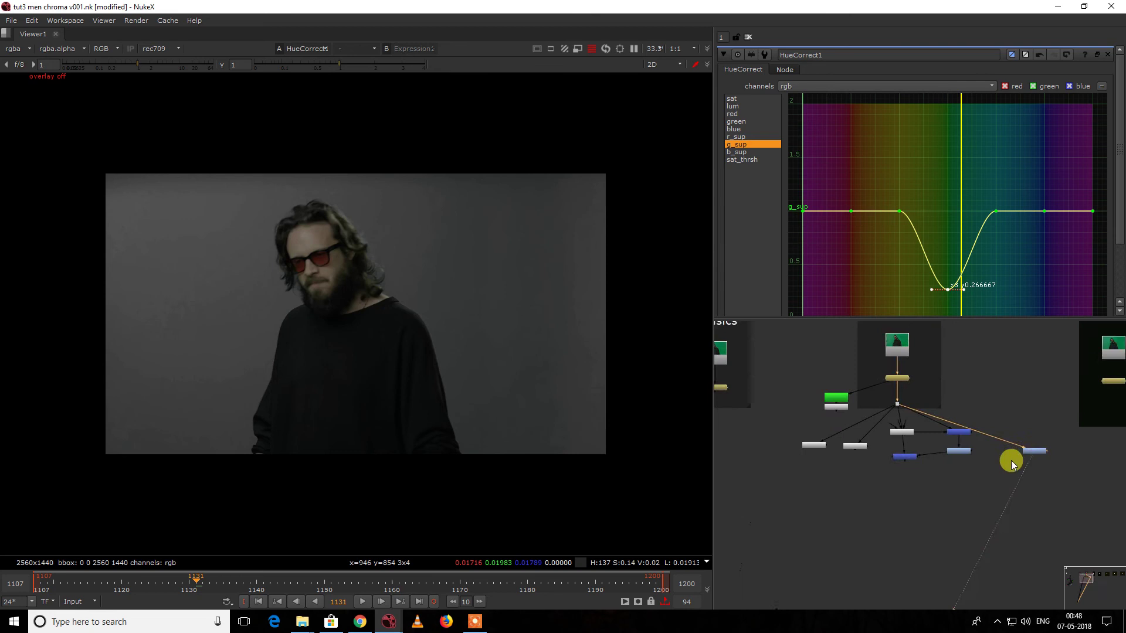
left_click_drag(980, 416, 971, 423)
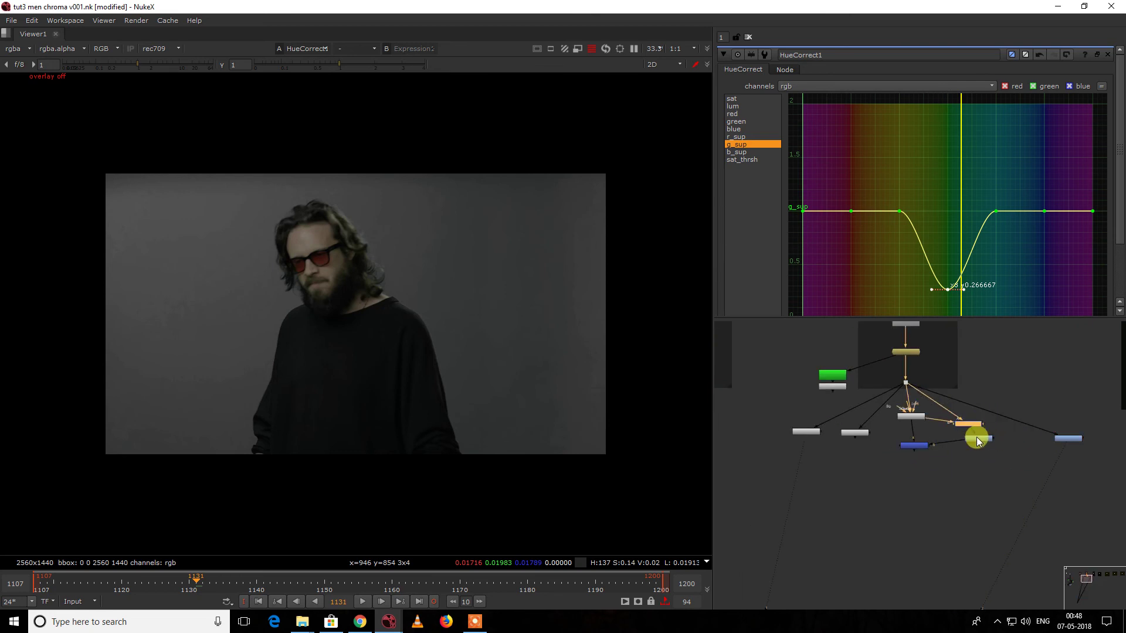
middle_click_drag(993, 444, 918, 468)
left_click_drag(943, 438, 876, 498)
left_click(833, 472, "shift")
key("ctrl+c")
middle_click_drag(961, 455, 912, 459)
left_click(1016, 464)
key("ctrl+v")
- Connect the pasted Merge nodes to HueCorrect1 and the pasted minus Merge's other input to the dot
scroll(961, 471, "up", 2)
left_click_drag(1027, 447, 953, 466)
scroll(1038, 448, "down", 4)
left_click_drag(1044, 448, 863, 425)
scroll(935, 422, "up", 3)
middle_click_drag(1035, 467, 912, 445)
scroll(1037, 464, "up", 2)
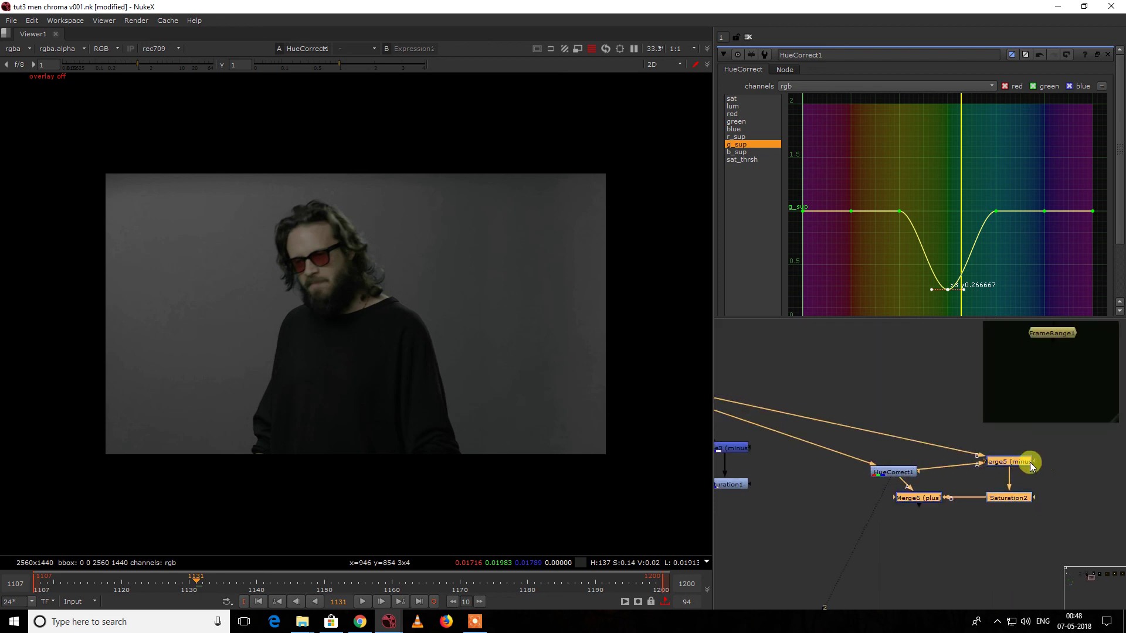
- View the output of Merge5 (minus), swap its A and B inputs, and view the Merge6 (plus) result
key("2")
left_click(1016, 463)
double_click(1016, 463)
key("1")
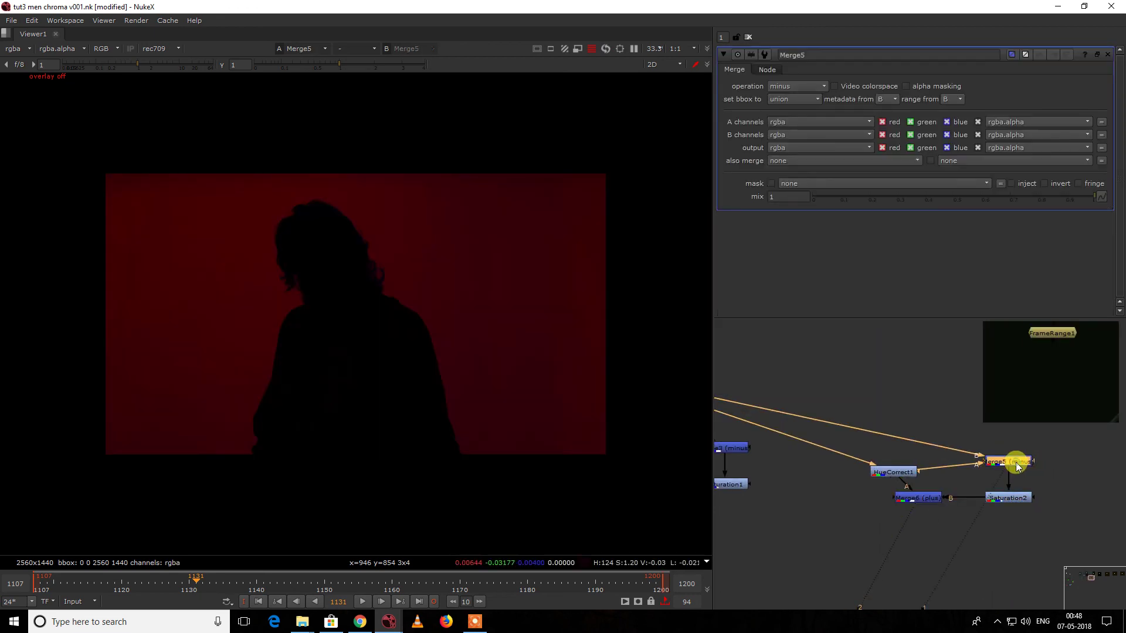
key("shift+x")
left_click(946, 482)
key("2")
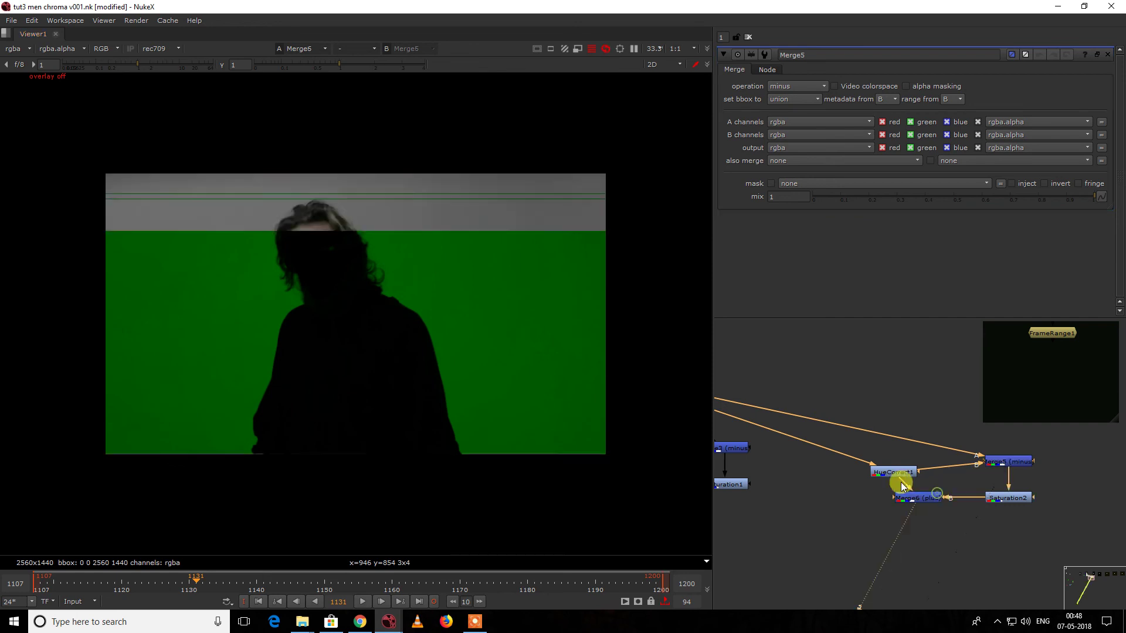
- Compare the HueCorrect1 output with the Merge6 (plus) result in the viewer
scroll(763, 409, "down", 1)
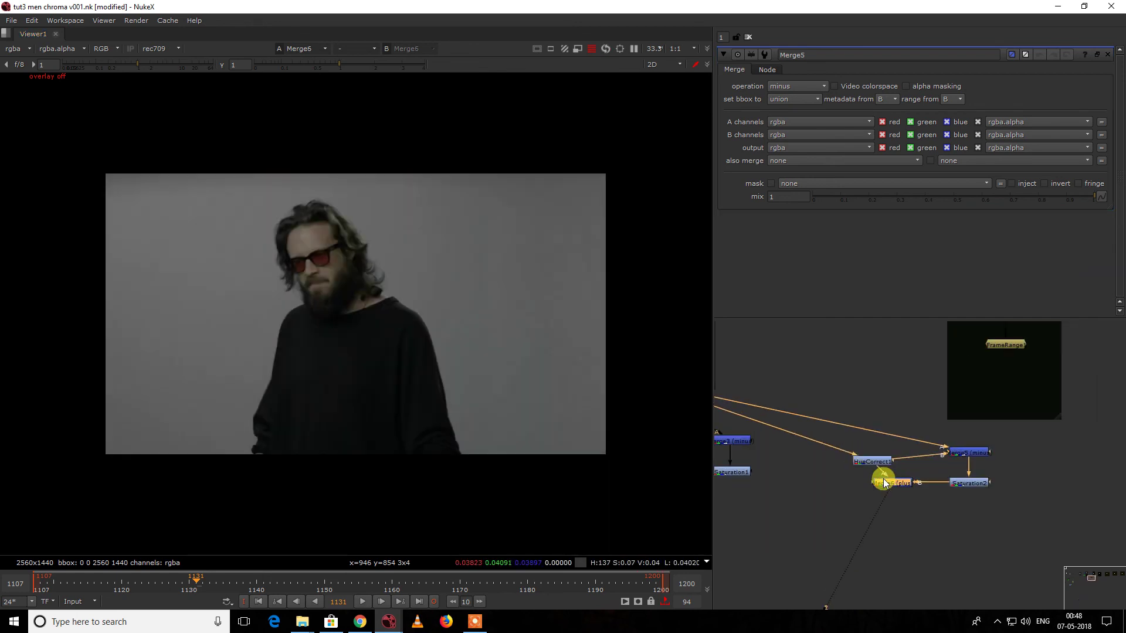
key("d")
middle_click_drag(883, 478, 927, 482)
key("d")
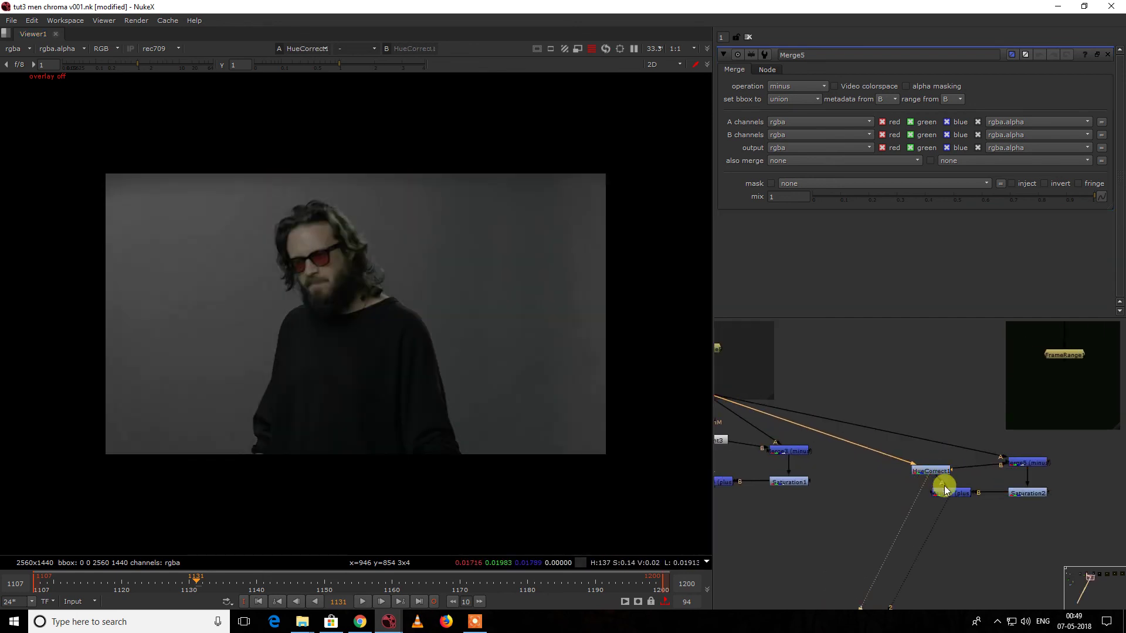
key("d")
key("d")
- Open the Keylight3 settings and view its despill result
scroll(949, 490, "down", 3)
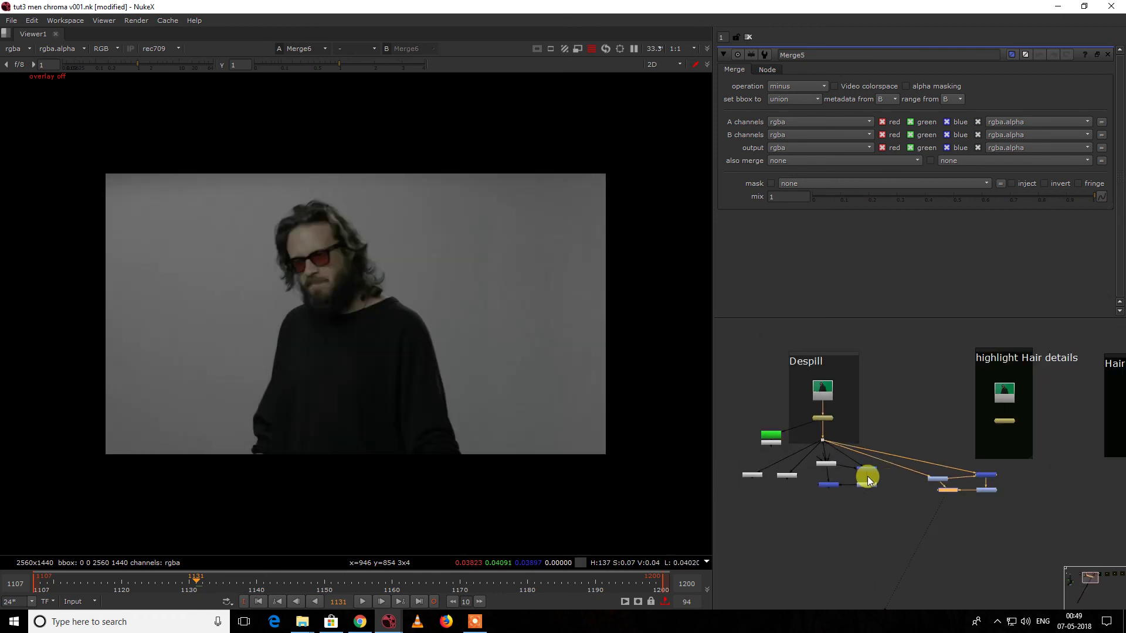
scroll(862, 474, "up", 3)
left_click(797, 455)
double_click(797, 456)
middle_click_drag(921, 449, 982, 429)
key("1")
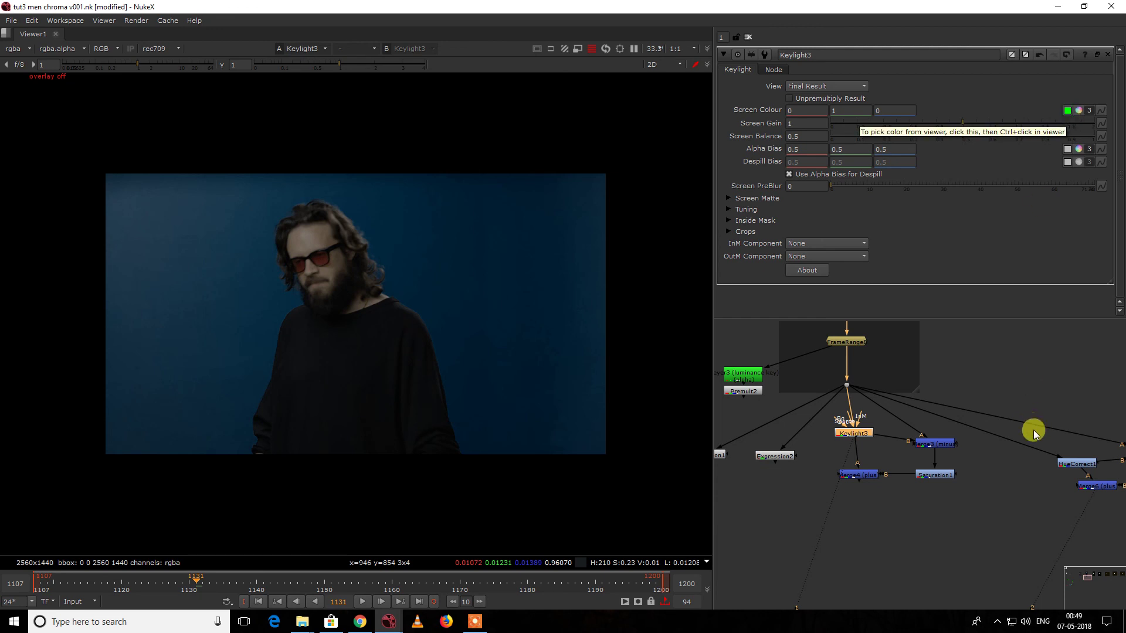
- Align HueCorrect1 above Merge6 (plus) in the node graph and view the outputs of both nodes
middle_click_drag(1073, 462, 978, 432)
left_click_drag(980, 433, 1002, 435)
key("2")
left_click(1002, 459)
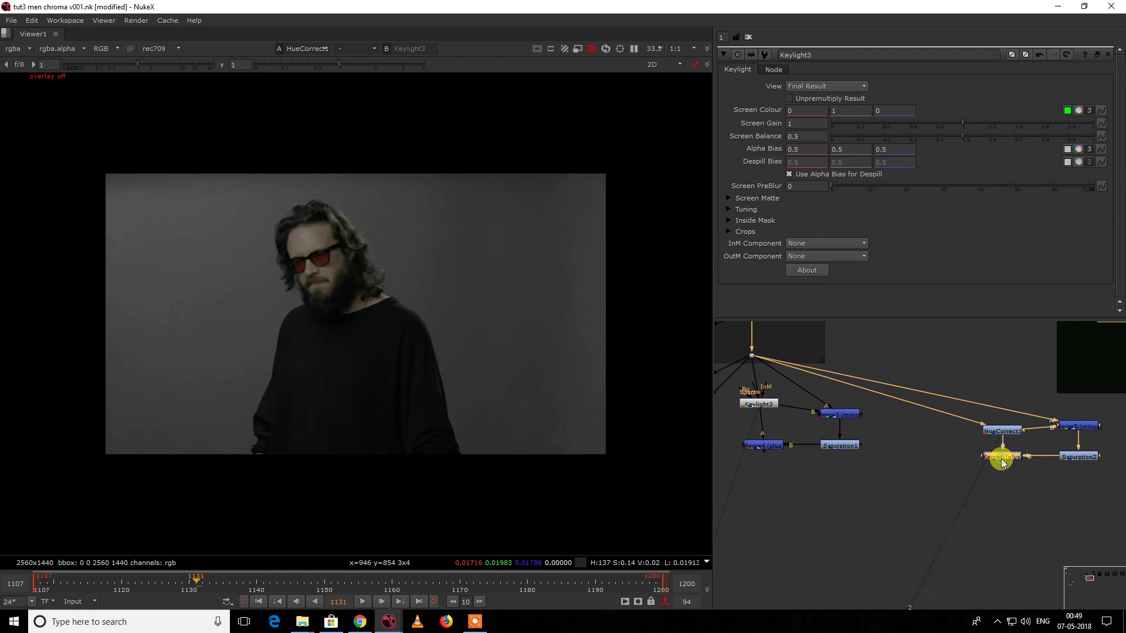
key("1")
scroll(959, 443, "up", 1)
middle_click_drag(1001, 455, 924, 454)
scroll(958, 443, "down", 3)
scroll(975, 458, "up", 2)
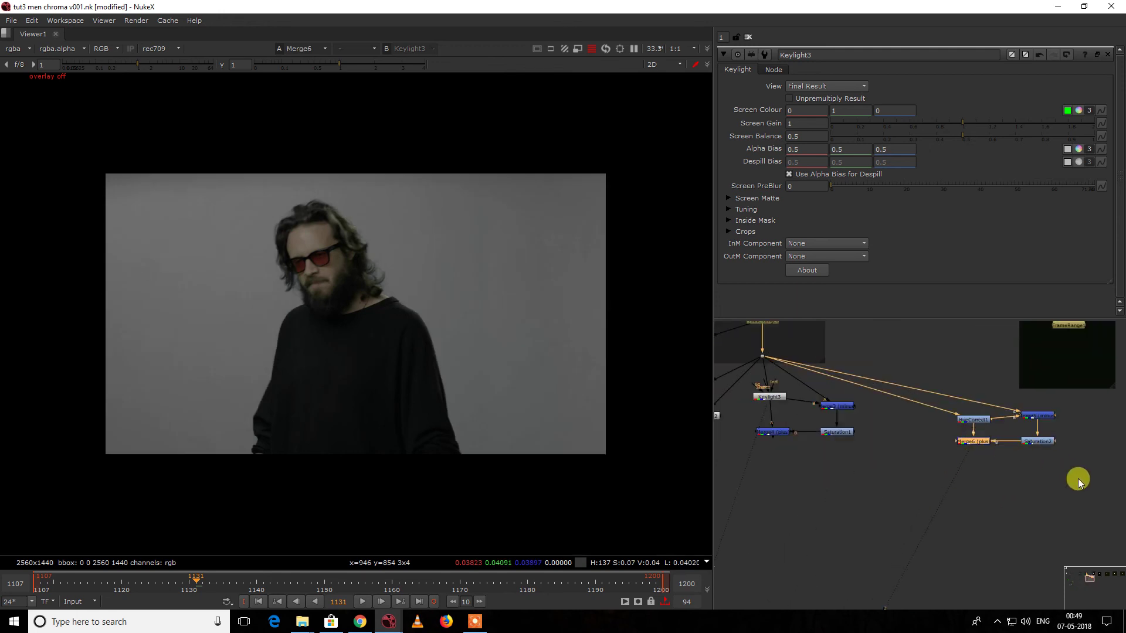
middle_click_drag(873, 412, 998, 433)
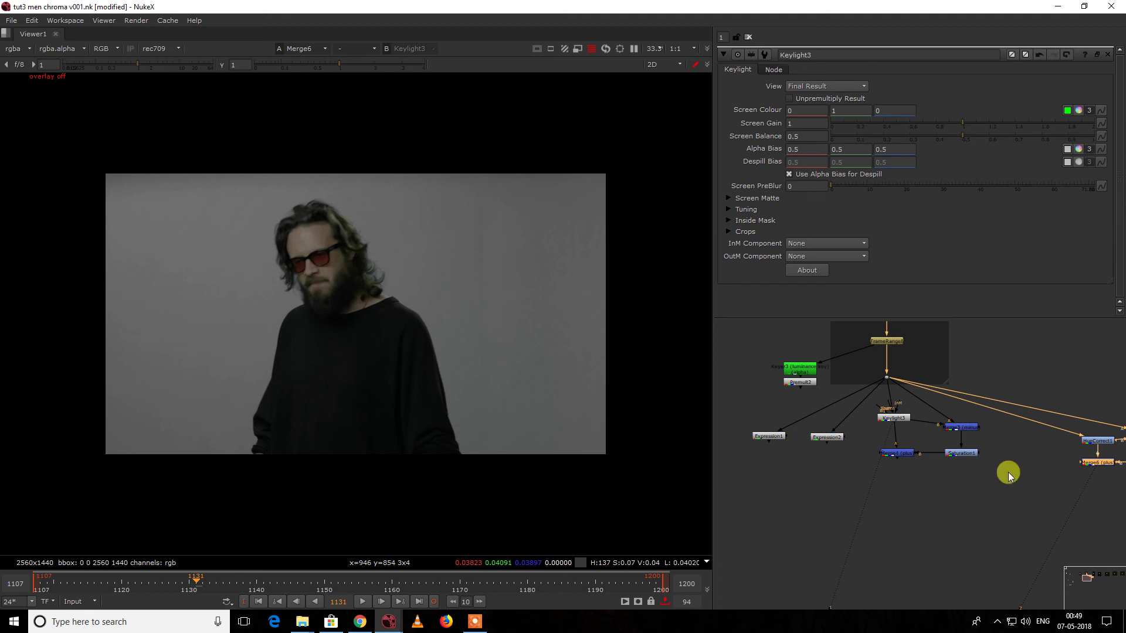
- Try deleting the HueCorrect1 and Keylight3 branches with their Merge and Saturation nodes, plus both Expression nodes
middle_click_drag(1009, 474, 800, 497)
left_click_drag(966, 505, 857, 441)
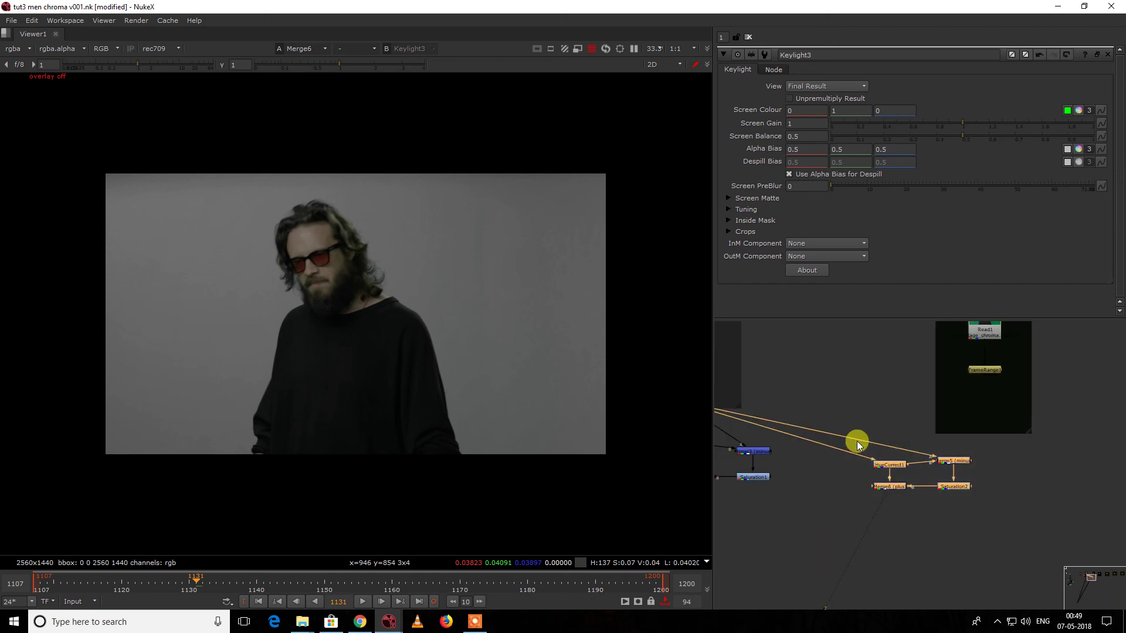
key("Delete")
middle_click_drag(764, 462, 942, 449)
left_click_drag(1007, 480, 853, 405)
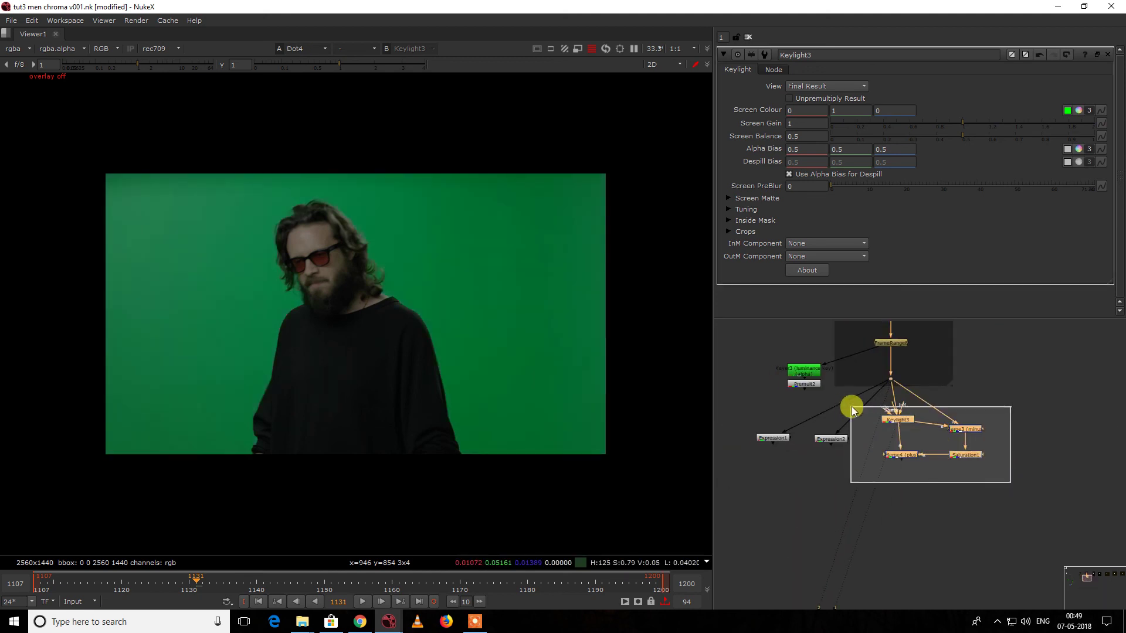
key("Delete")
left_click_drag(874, 469, 741, 419)
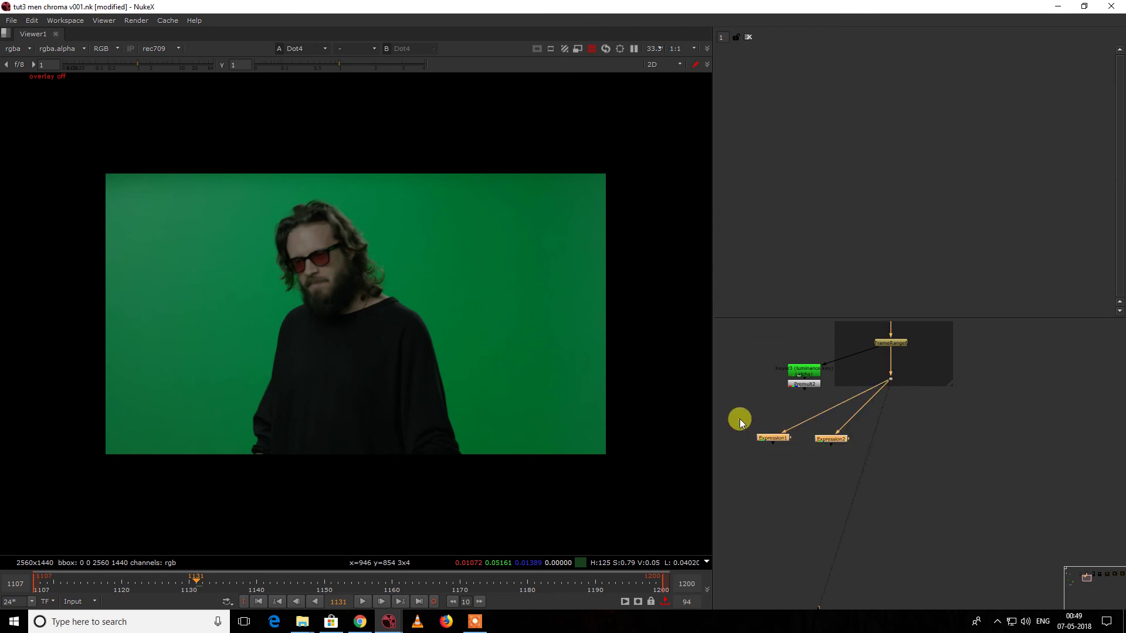
key("Delete")
- Restore the deleted Expression, Keylight and HueCorrect despill branches below the Despill backdrop
scroll(906, 419, "down", 5)
middle_click_drag(906, 419, 899, 457)
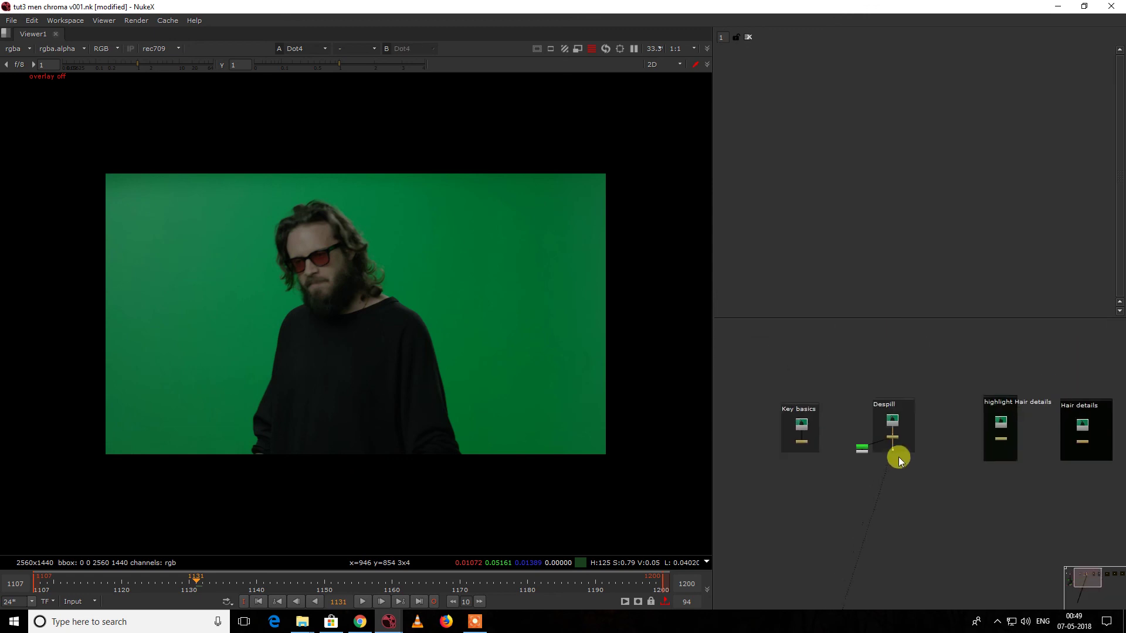
scroll(897, 447, "up", 4)
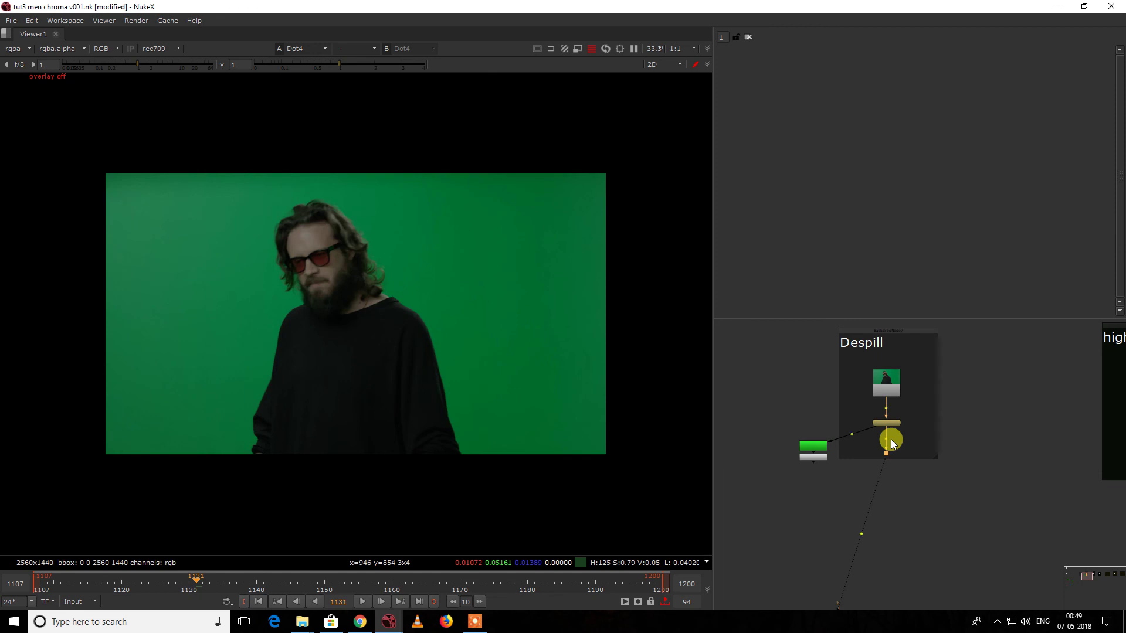
key("ctrl+v")
middle_click_drag(977, 466, 942, 467)
right_click(941, 467)
left_click(1000, 478)
key("Delete")
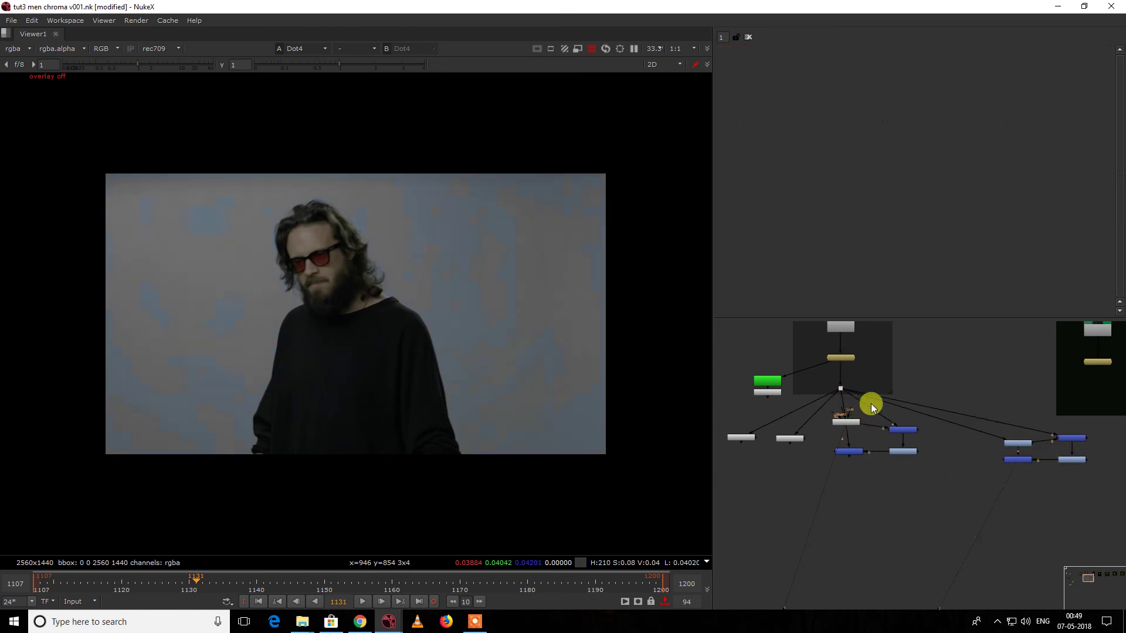
- Add a PxF_KillSpill node beside the Despill backdrop and connect its img input to the dot below FrameRange
right_click(895, 386)
left_click(918, 370)
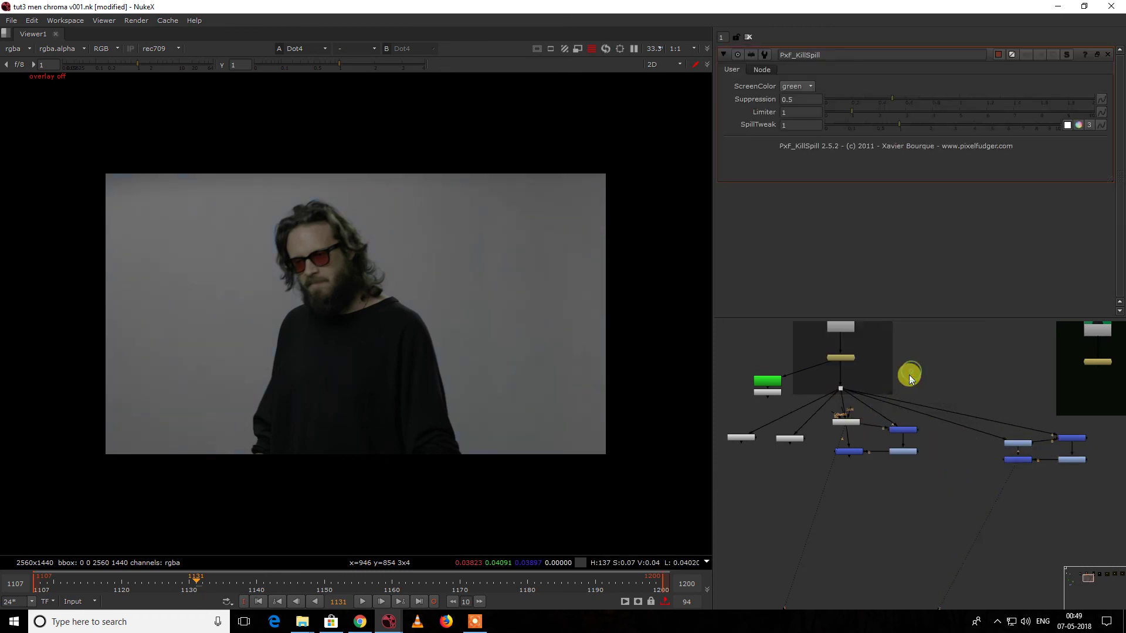
scroll(941, 392, "up", 2)
left_click_drag(955, 376, 796, 399)
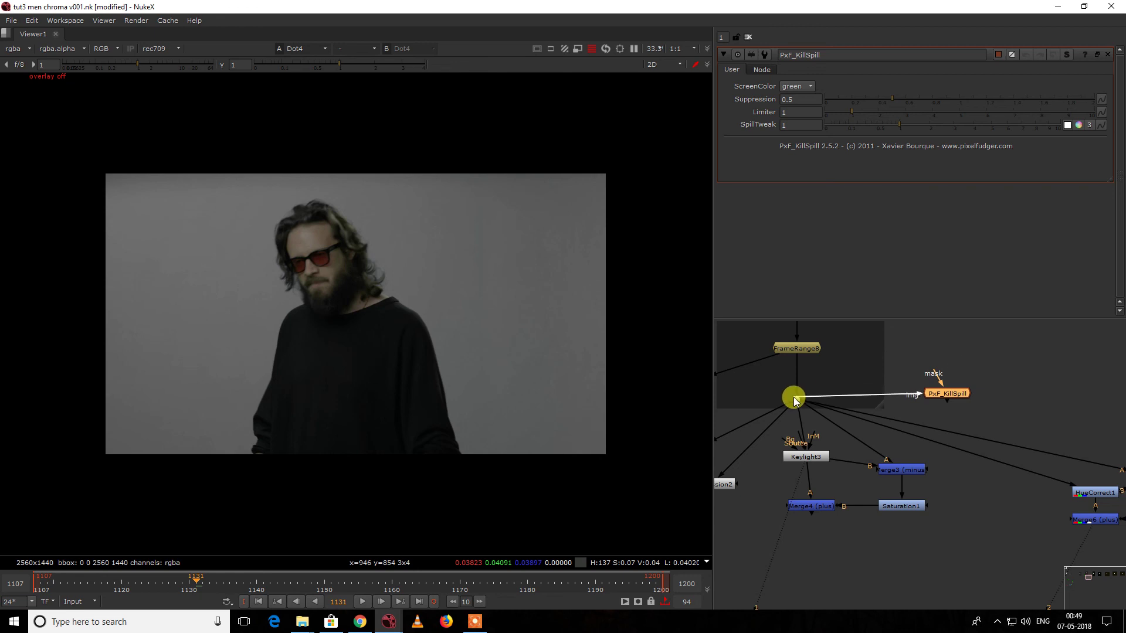
- View the PxF_KillSpill output against the Merge4 (plus) result of the Keylight branch
key("1")
left_click(828, 503)
key("1")
left_click(959, 389)
key("1")
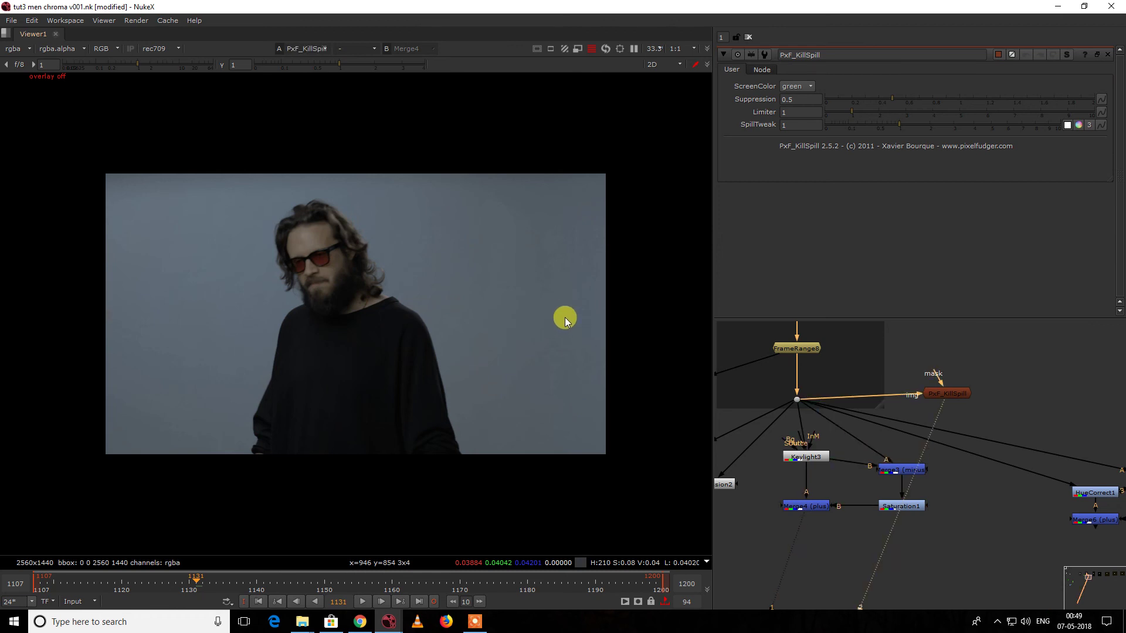
- Examine the hair edges in the full-size viewer while comparing PxF_KillSpill with Merge4
key("space")
scroll(632, 220, "up", 10)
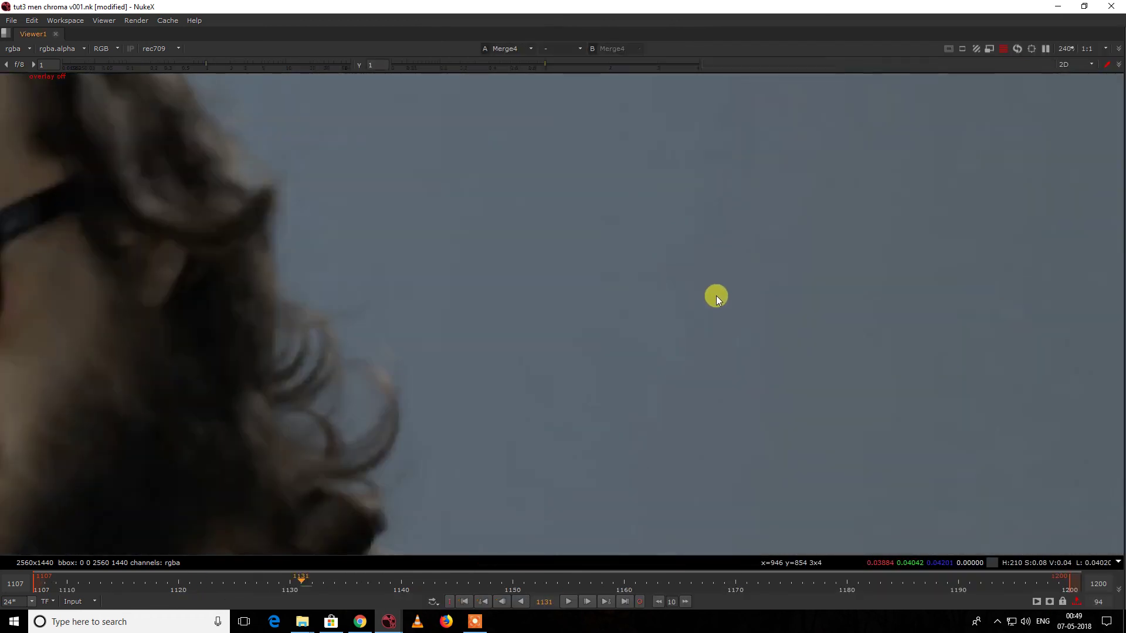
scroll(715, 292, "down", 10)
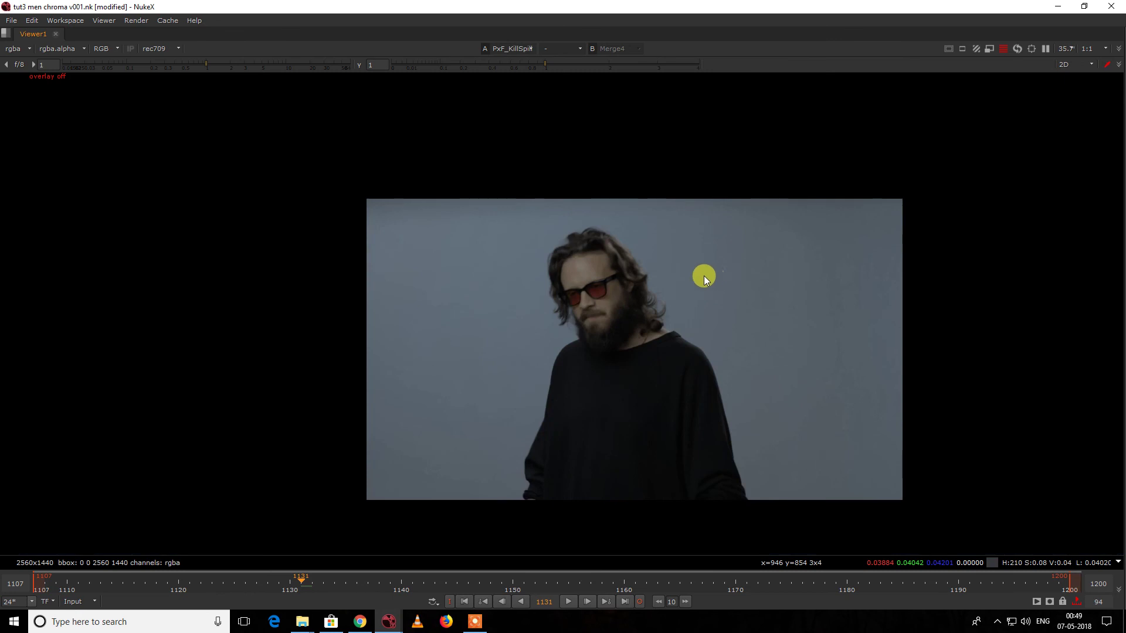
key("2")
key("space")
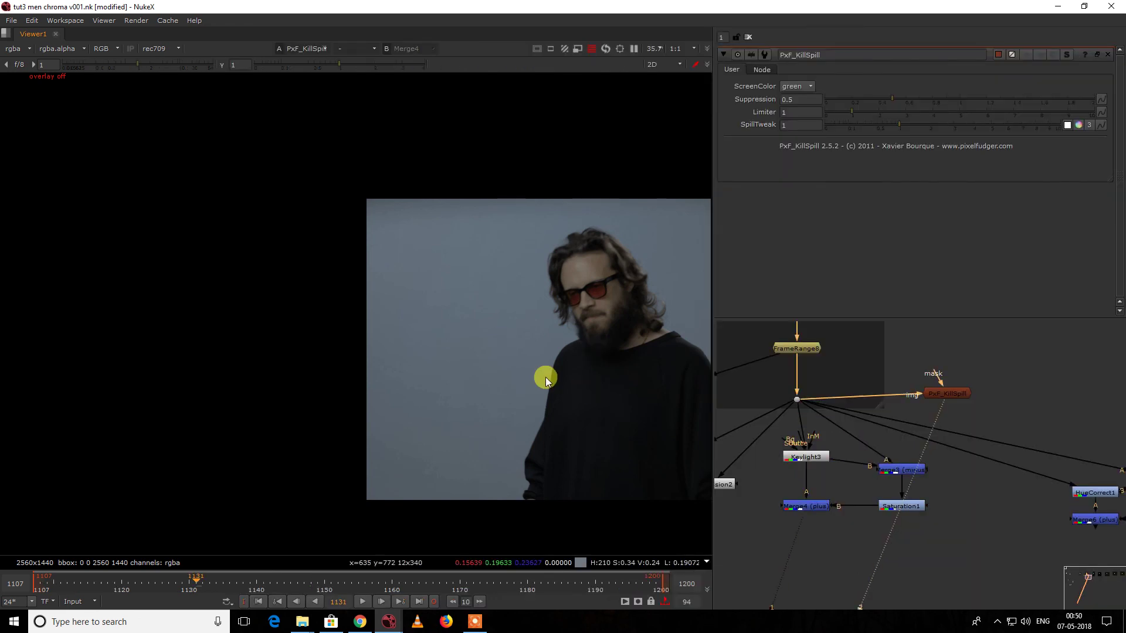
key("1")
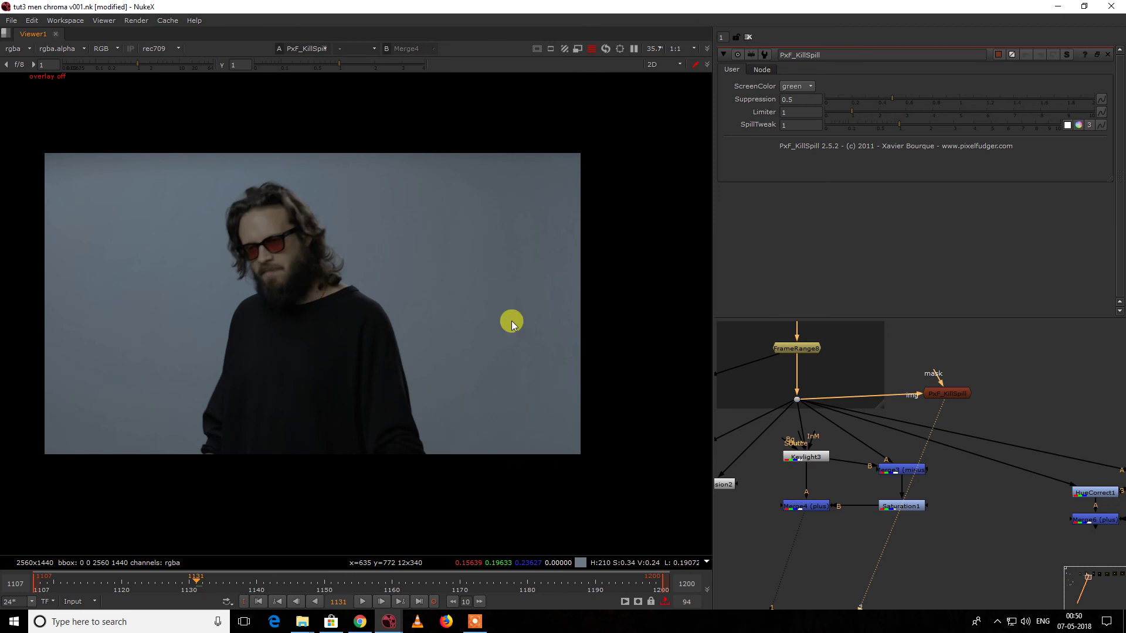
- Move PxF_KillSpill slightly away from the Keylight branch, select the Keylight3, Merge and Saturation nodes, and maximize the node graph
left_click(949, 397)
left_click_drag(948, 397, 968, 413)
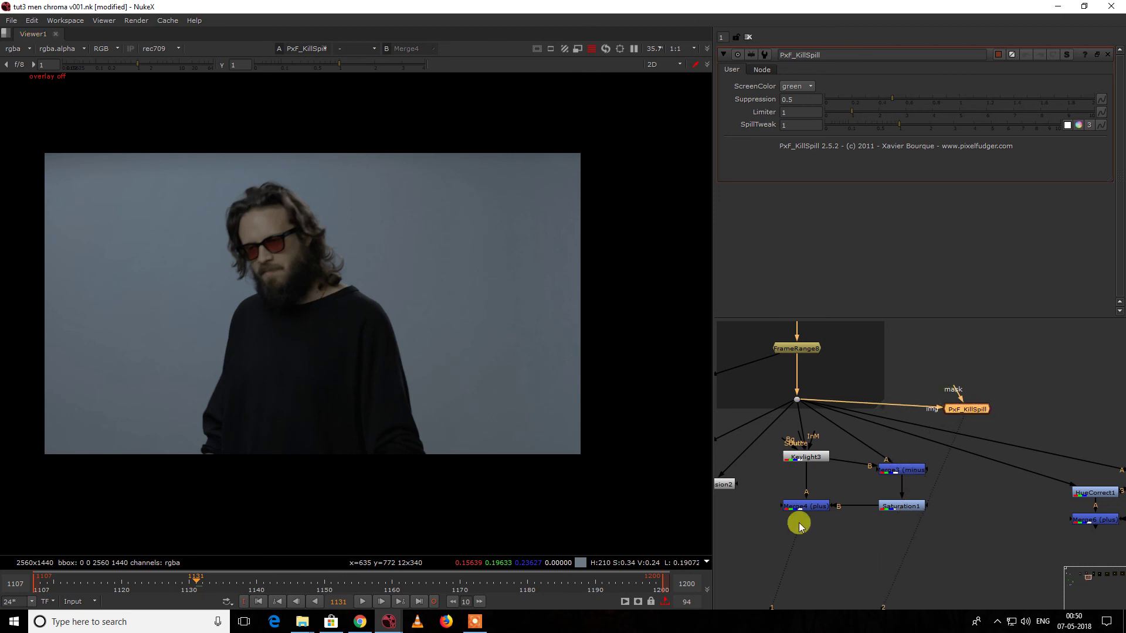
left_click(802, 507)
left_click_drag(945, 540, 766, 432)
scroll(931, 436, "down", 3)
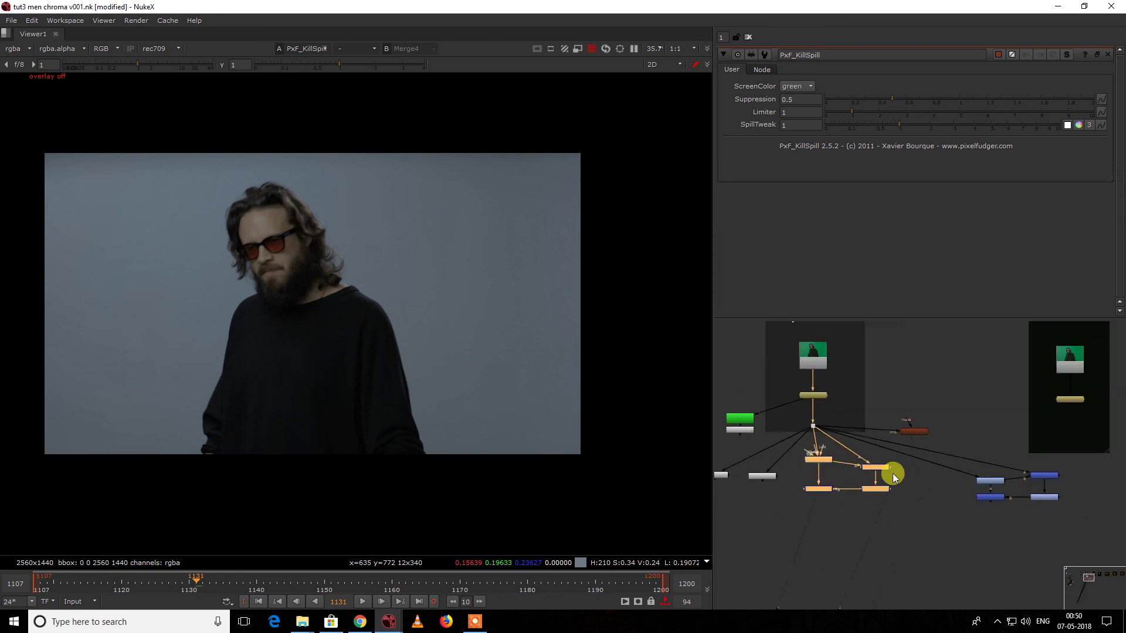
key("space")
- Examine the whole node graph, from the despill branches to the hair details, motion blur, ground chroma and wall chroma sections
middle_click_drag(911, 481, 739, 387)
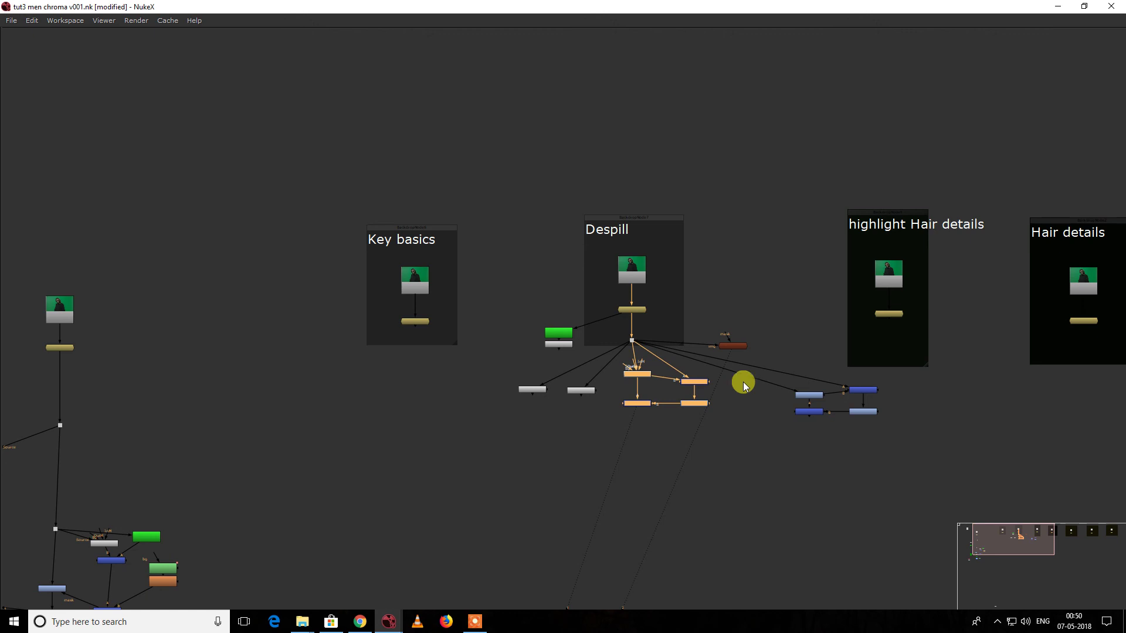
middle_click_drag(874, 315, 557, 270)
left_click_drag(504, 110, 871, 342)
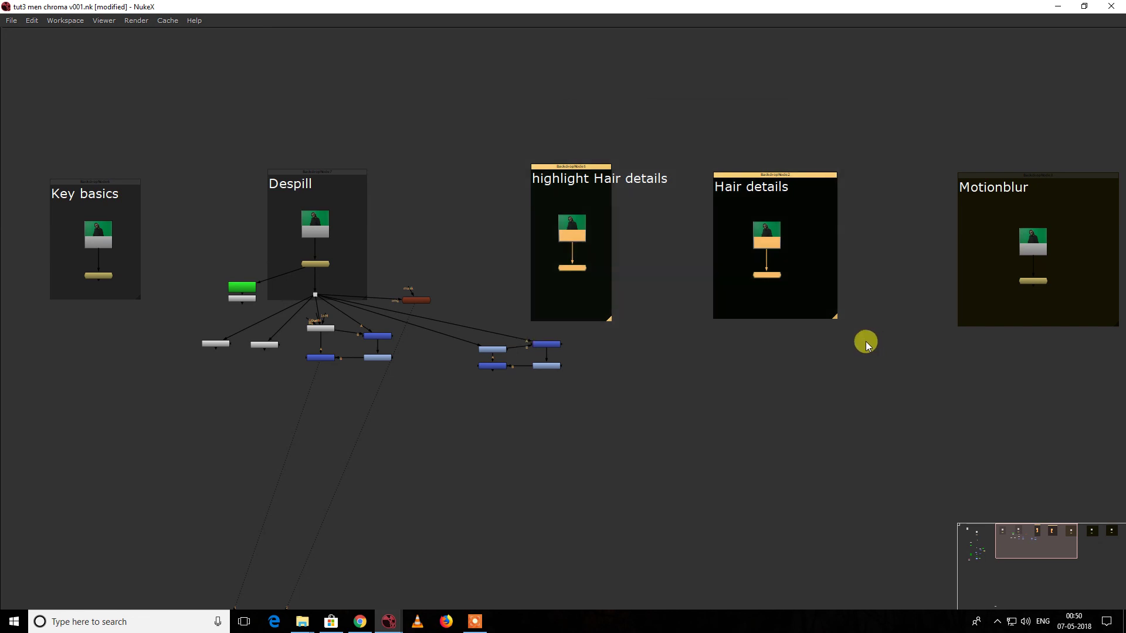
left_click(861, 349)
scroll(864, 352, "down", 3)
middle_click_drag(880, 361, 637, 345)
middle_click_drag(752, 272, 642, 293)
left_click_drag(565, 190, 540, 180)
left_click(516, 288)
middle_click_drag(496, 322, 719, 312)
scroll(488, 329, "up", 3)
scroll(488, 329, "down", 4)
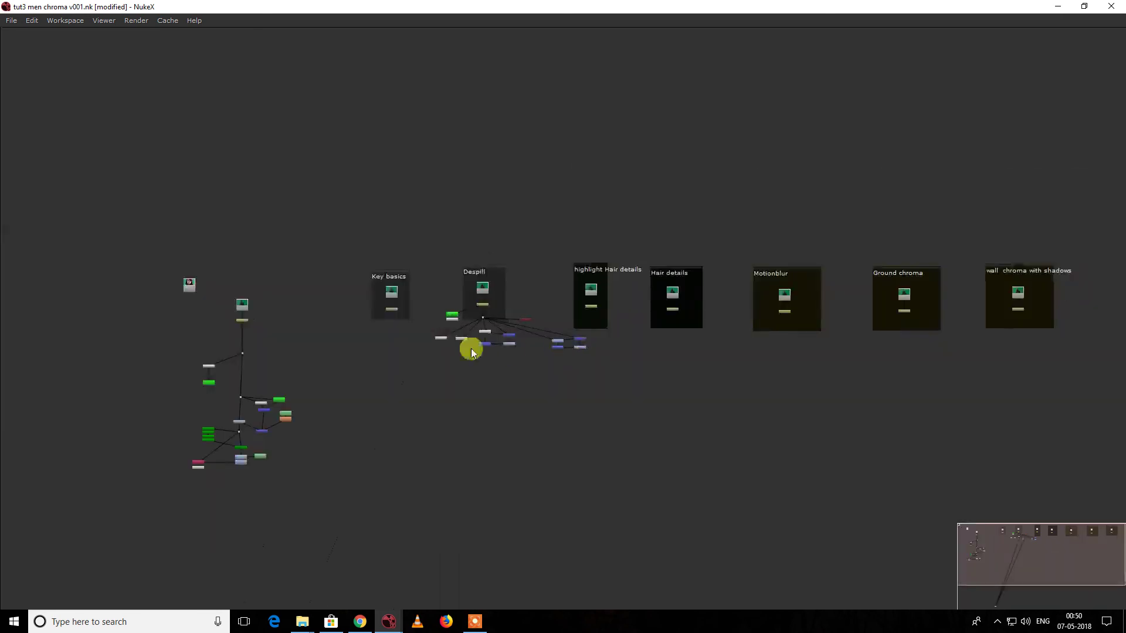
scroll(471, 352, "up", 2)
middle_click_drag(471, 352, 589, 336)
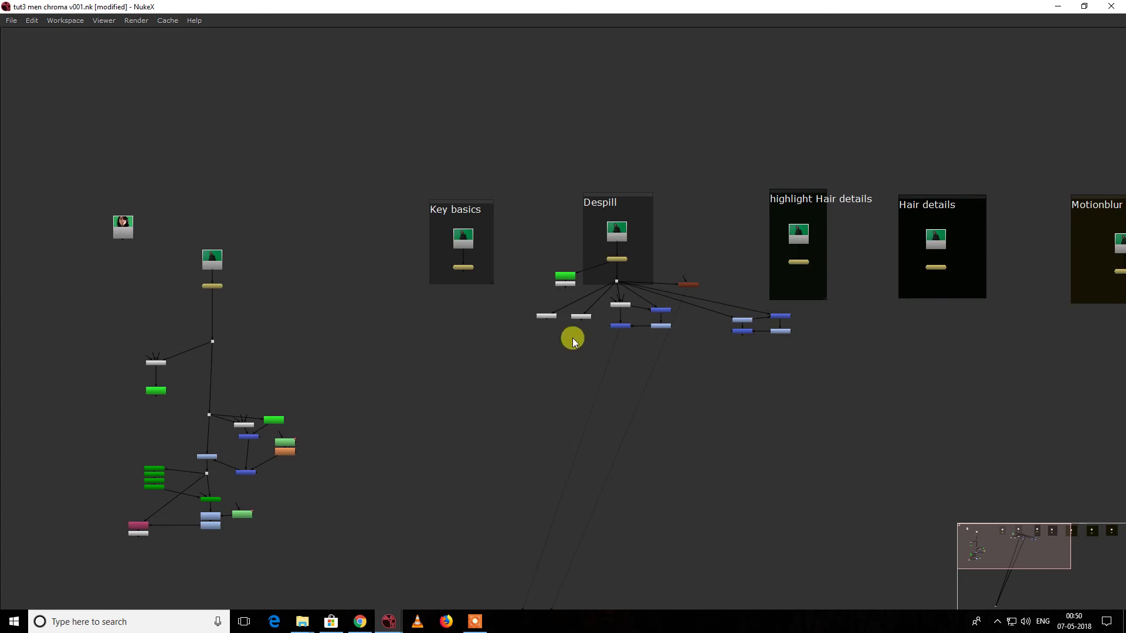